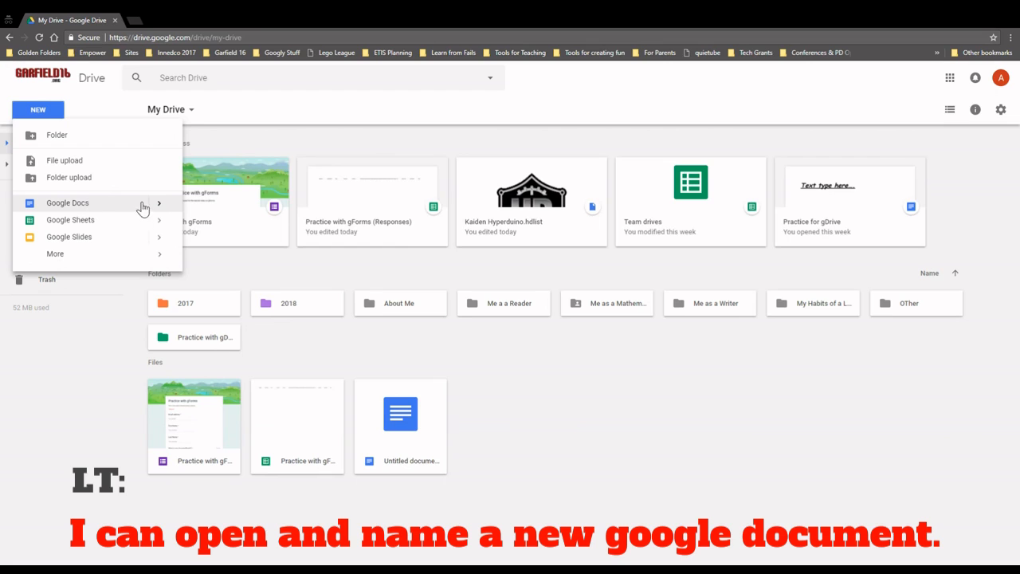
Create a new blank Google Docs document from My Drive.
mouse_move(158, 203)
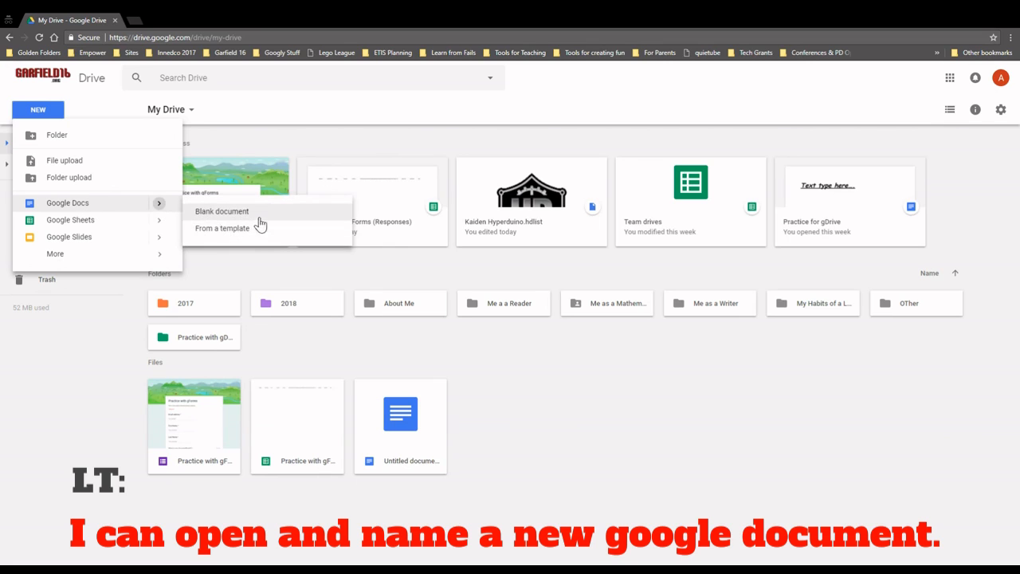
click(212, 215)
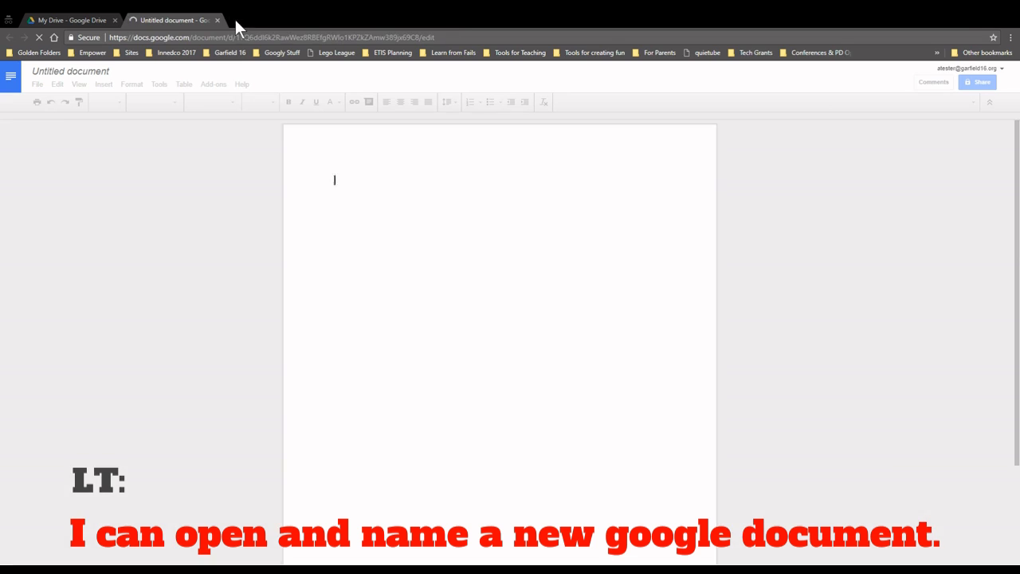
Open docs.google.com in a new browser tab and compare its home page with the My Drive page.
click(235, 20)
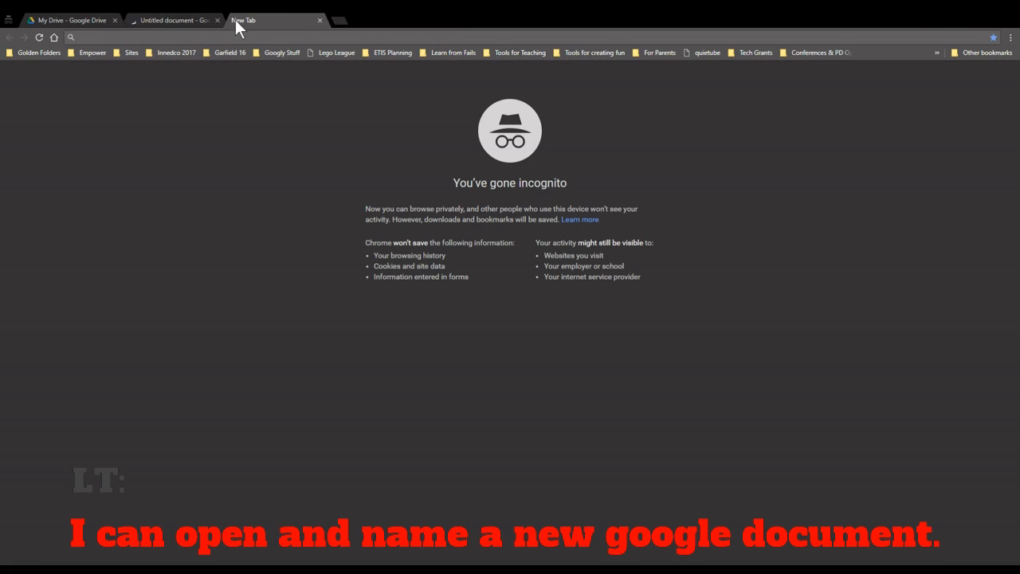
text(docs.google.com)
key(Return)
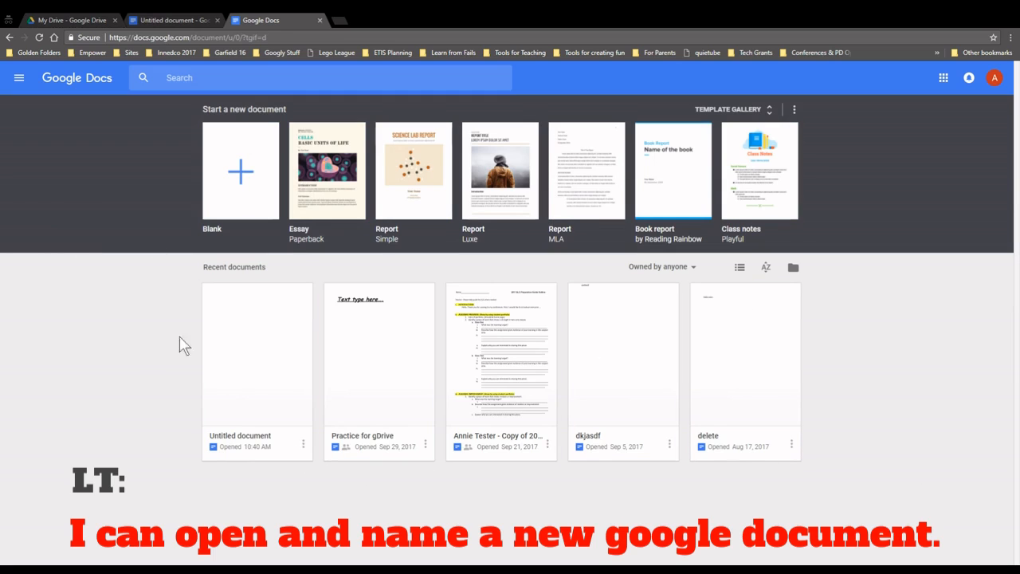
click(71, 16)
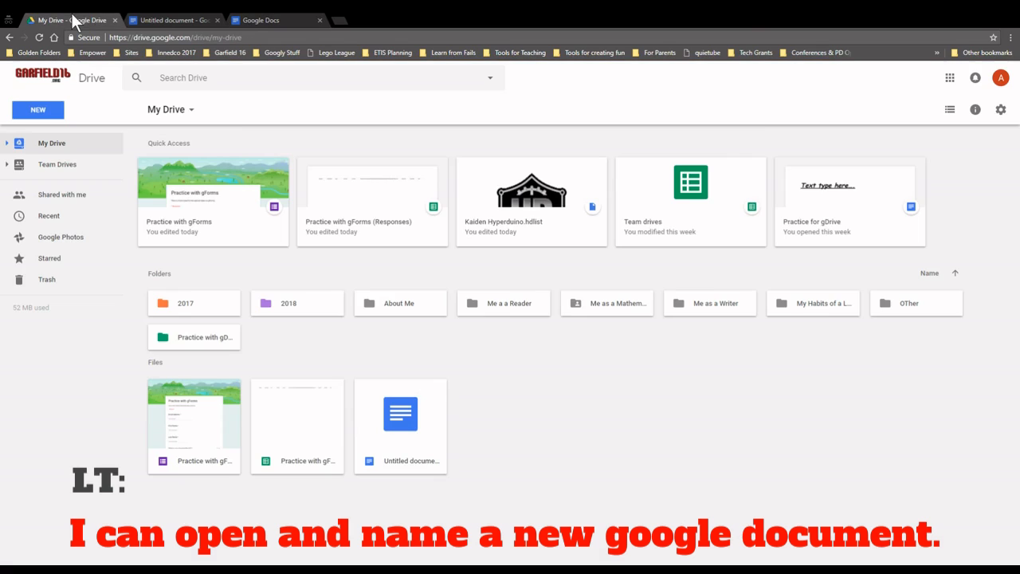
click(250, 22)
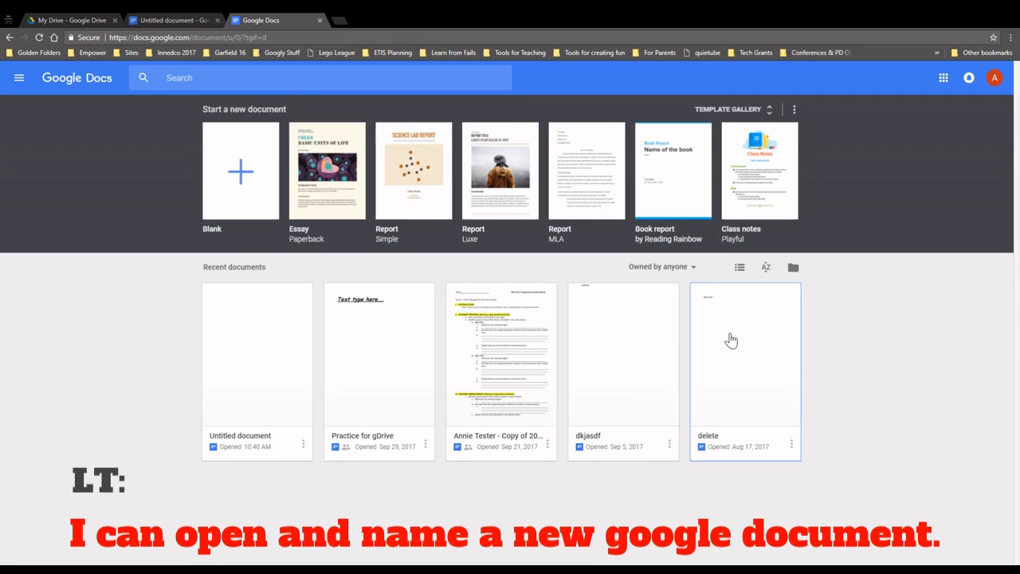
Rename the untitled document as "Name your document here.".
click(184, 13)
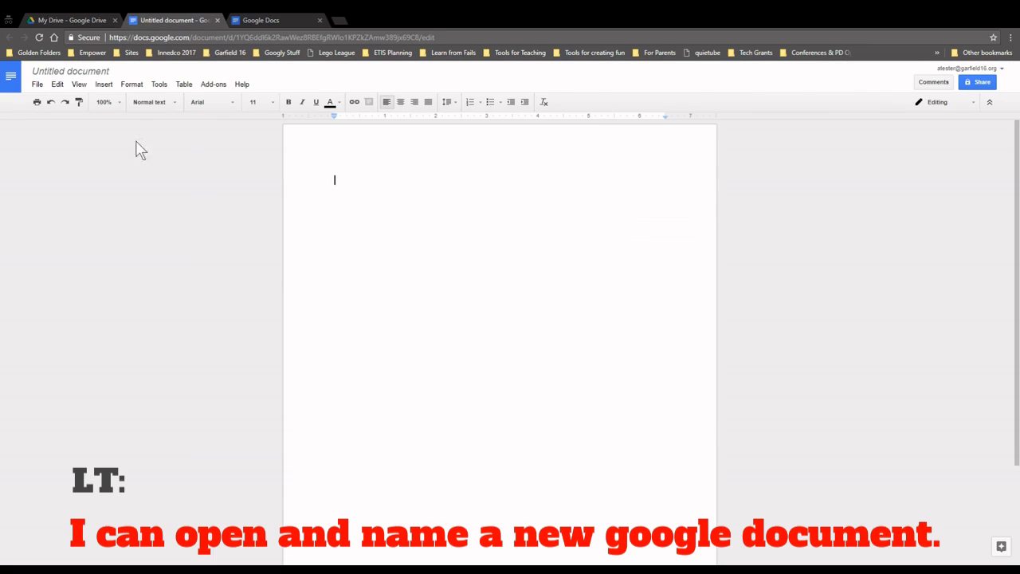
click(64, 71)
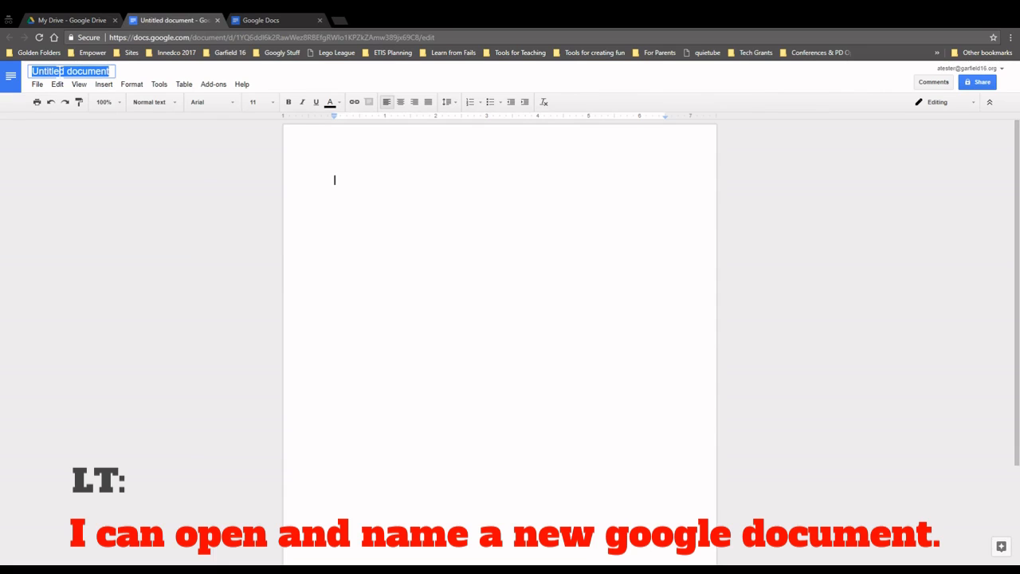
text(Name your document)
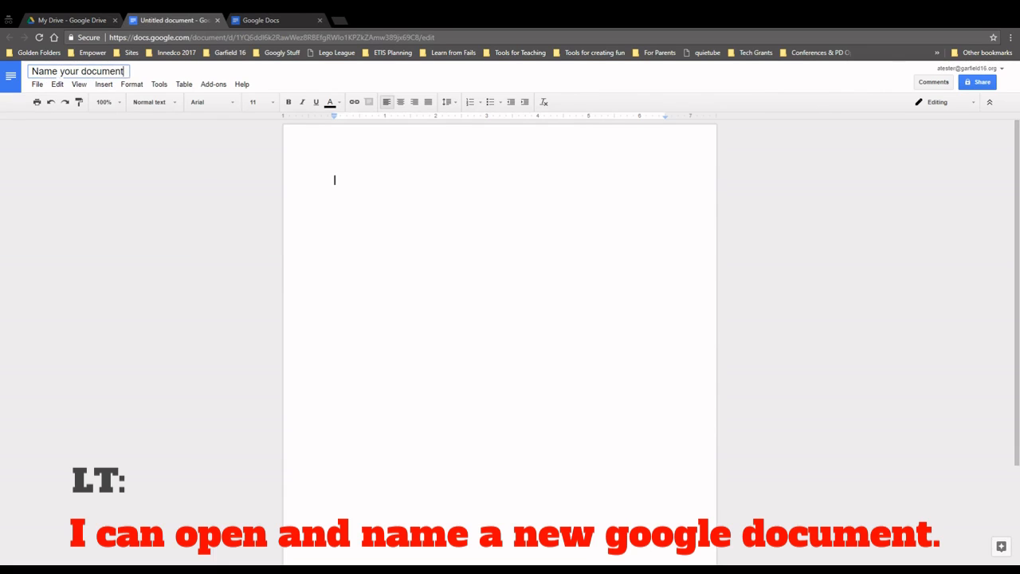
text( here.)
key(Return)
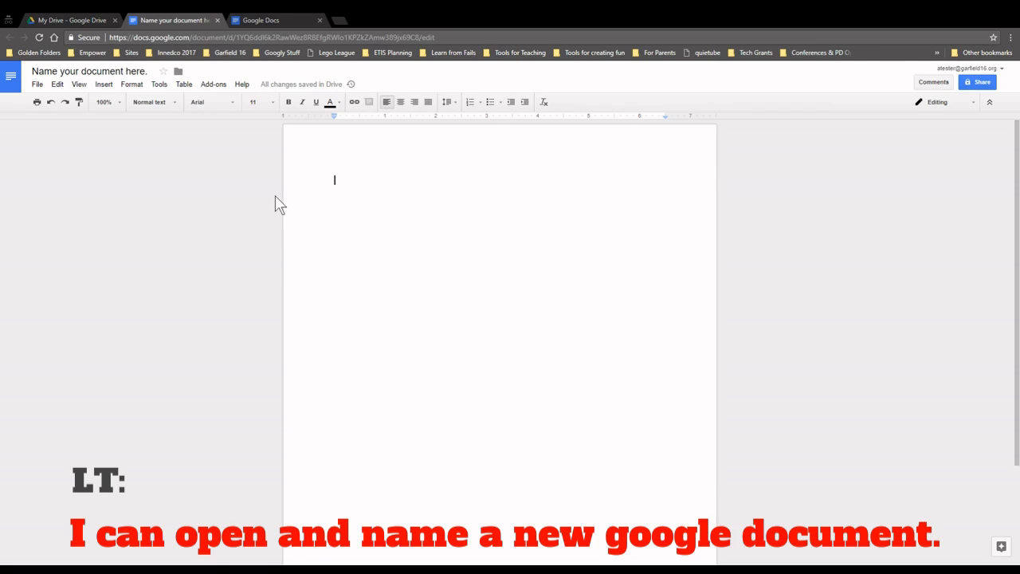
Enter the sentence "The quick brown fox jumps over the lazy dog." in the document body.
text(The)
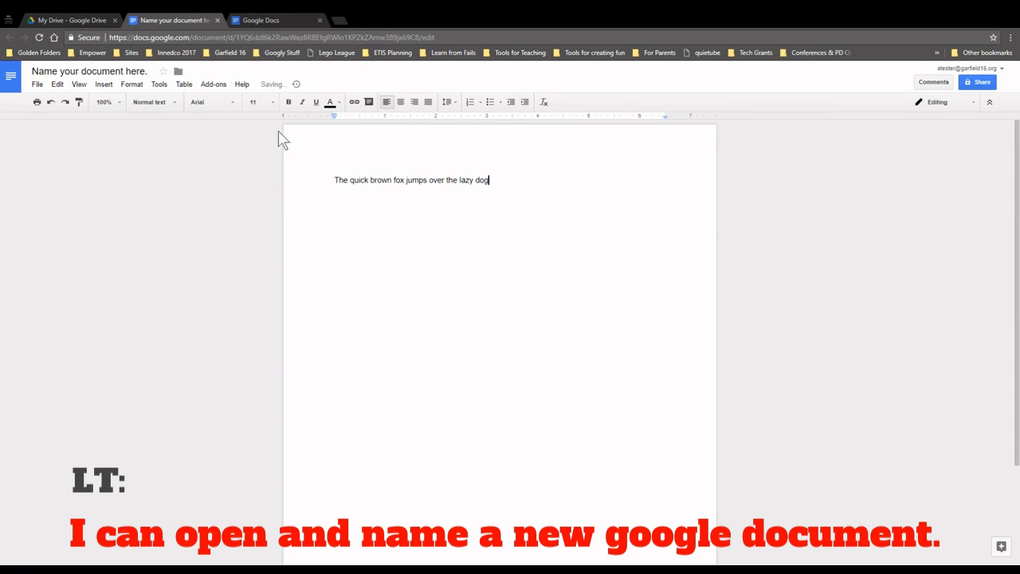
mouse_move(290, 82)
text(.)
Review the document's version history, dismiss the tip about naming versions, and return to the document.
click(291, 86)
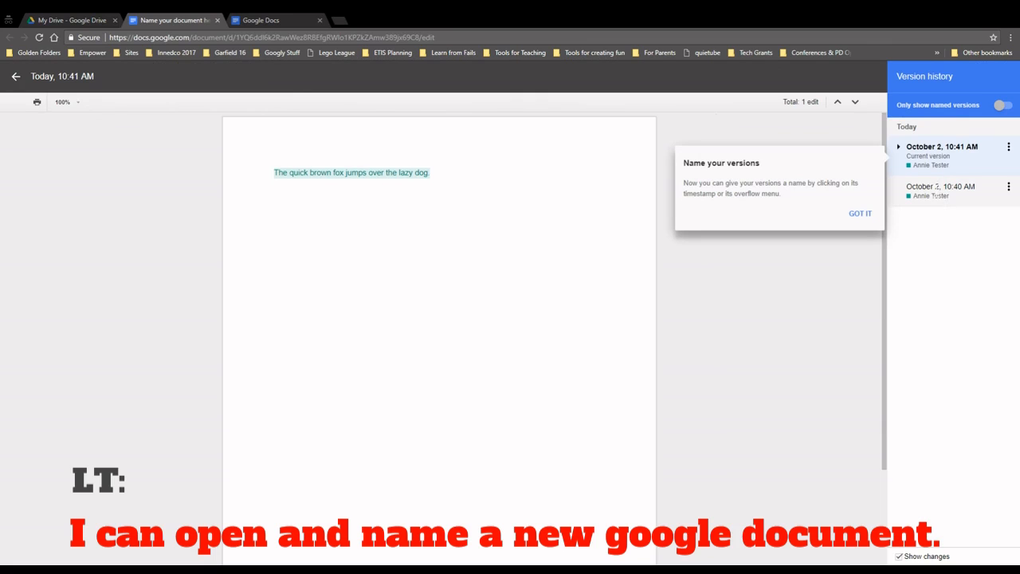
click(865, 215)
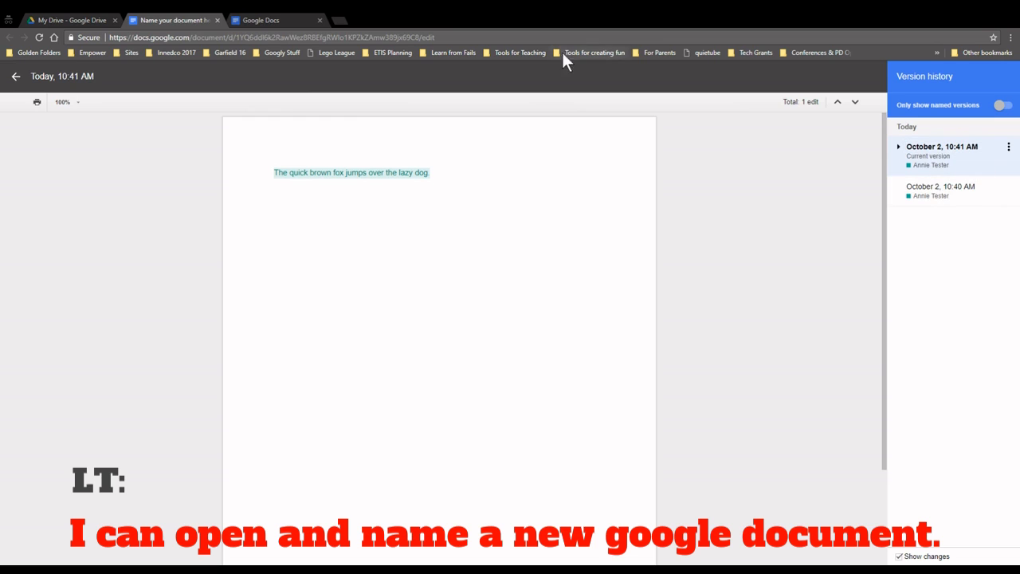
click(15, 77)
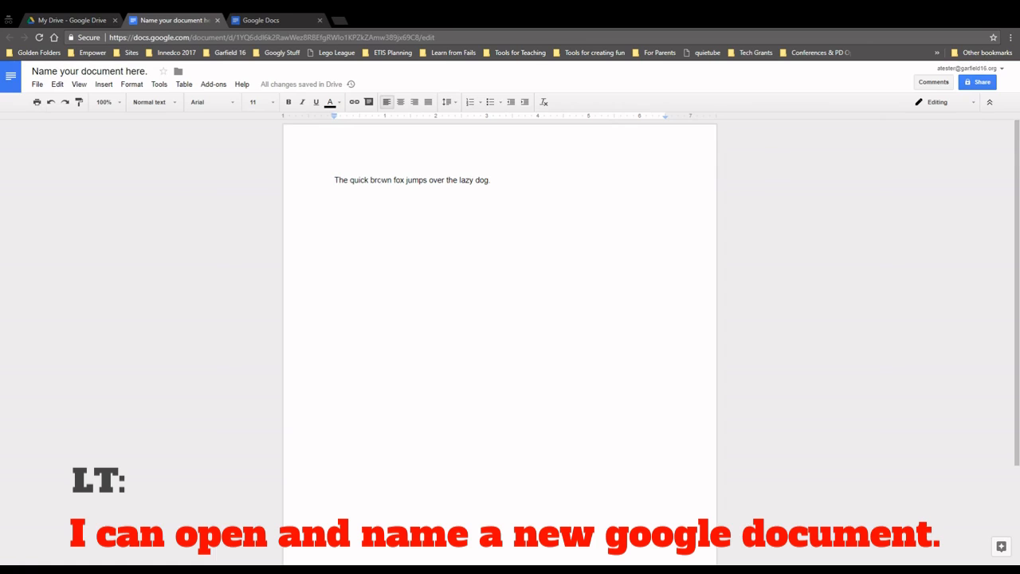
click(37, 85)
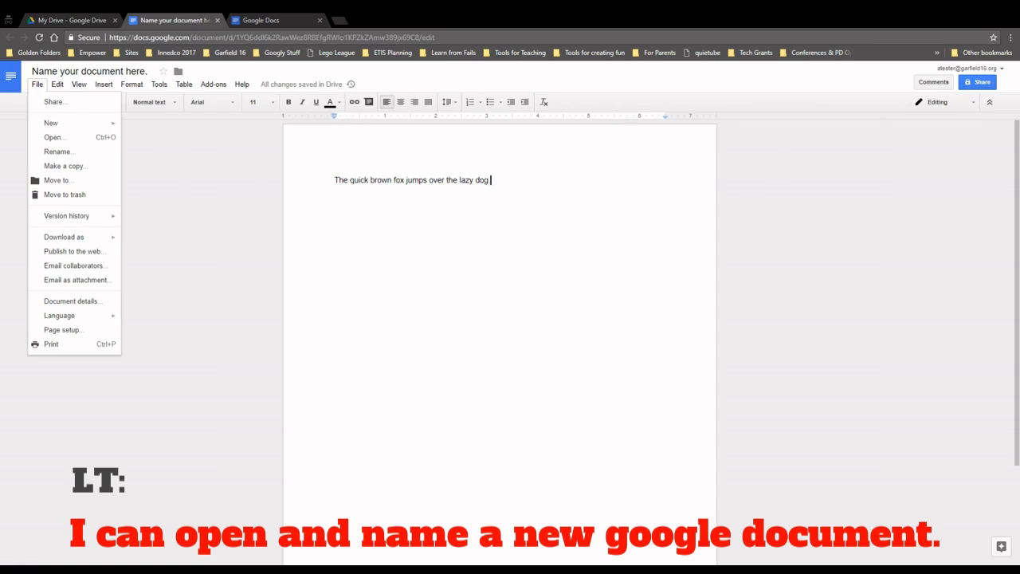
click(394, 180)
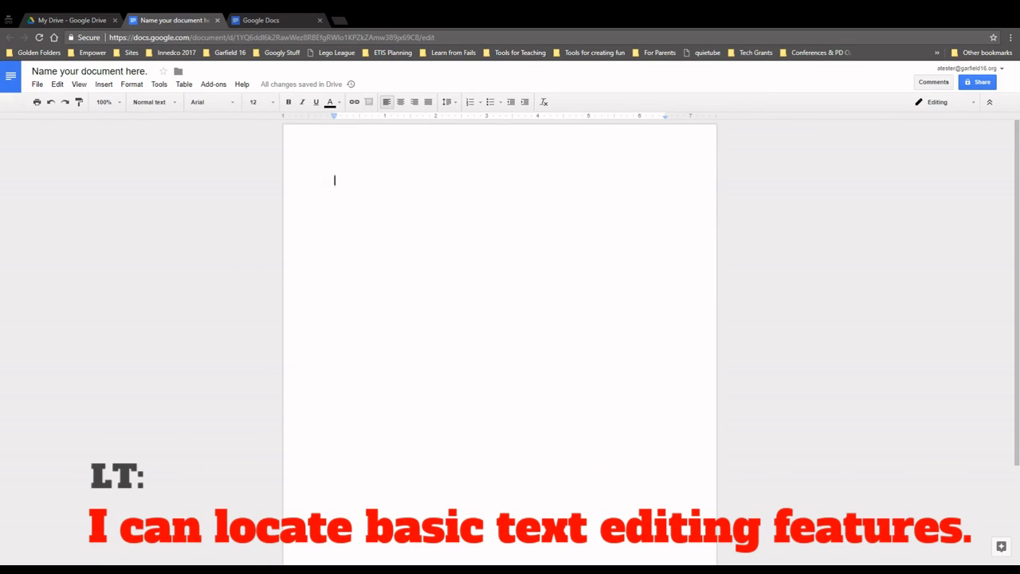
Enter "Hello World" in the document body and set its font size to 18.
text(He)
key(ctrl+a)
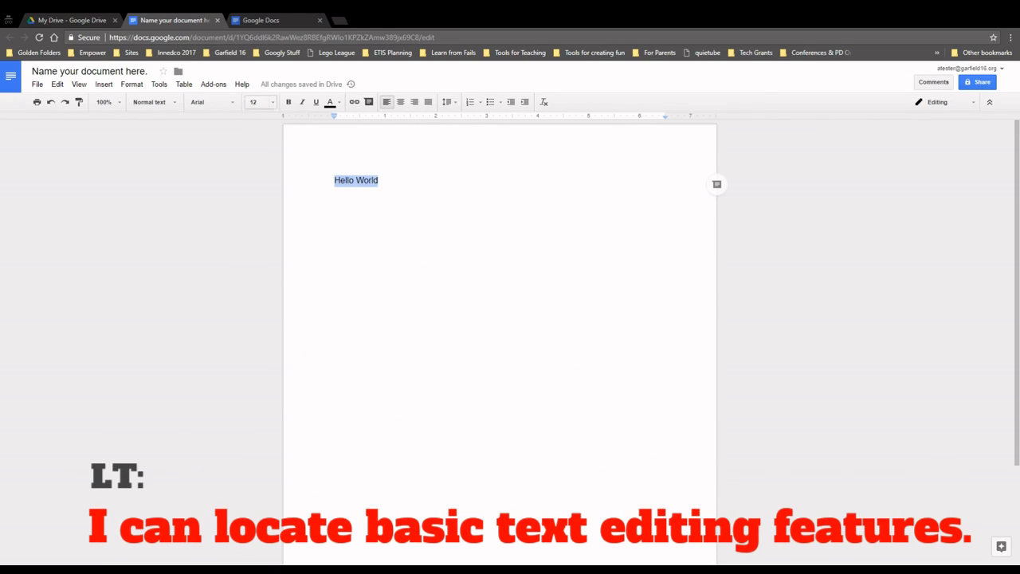
click(271, 103)
click(268, 207)
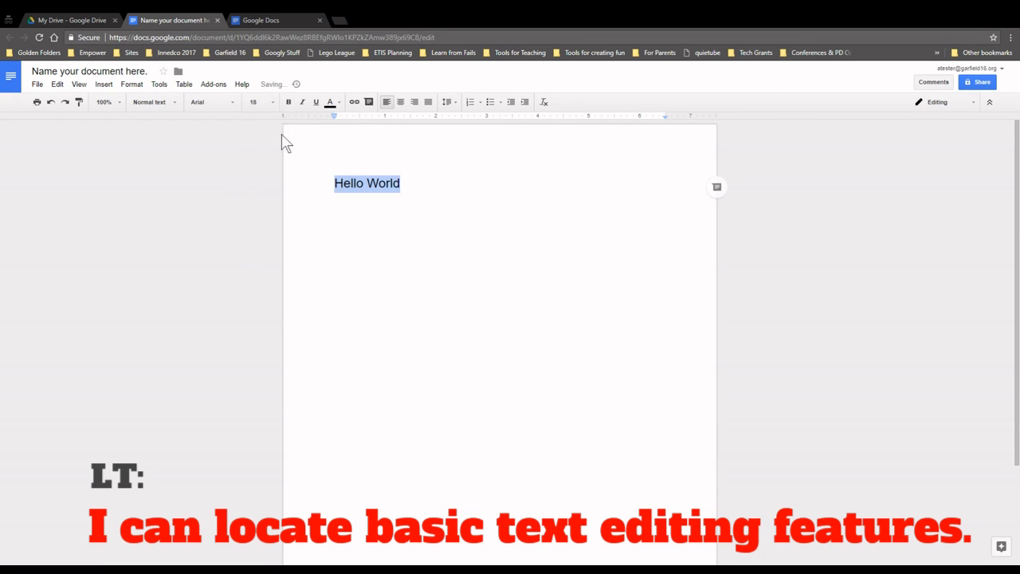
Apply bold, italic and underline formatting to the Hello World text.
click(288, 102)
click(302, 104)
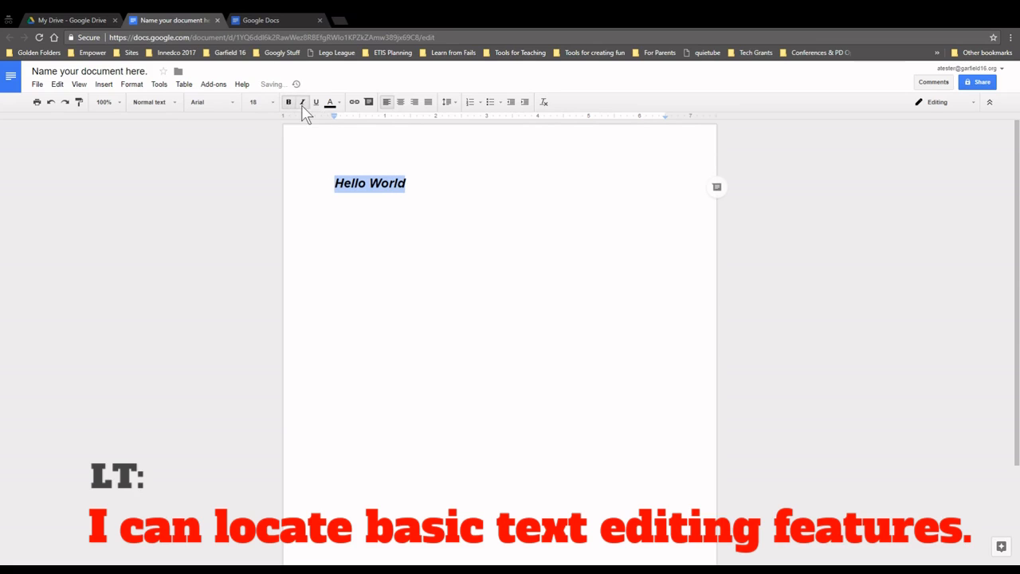
click(315, 103)
Try the Georgia font on the Hello World text and set it to Courier New instead.
click(231, 102)
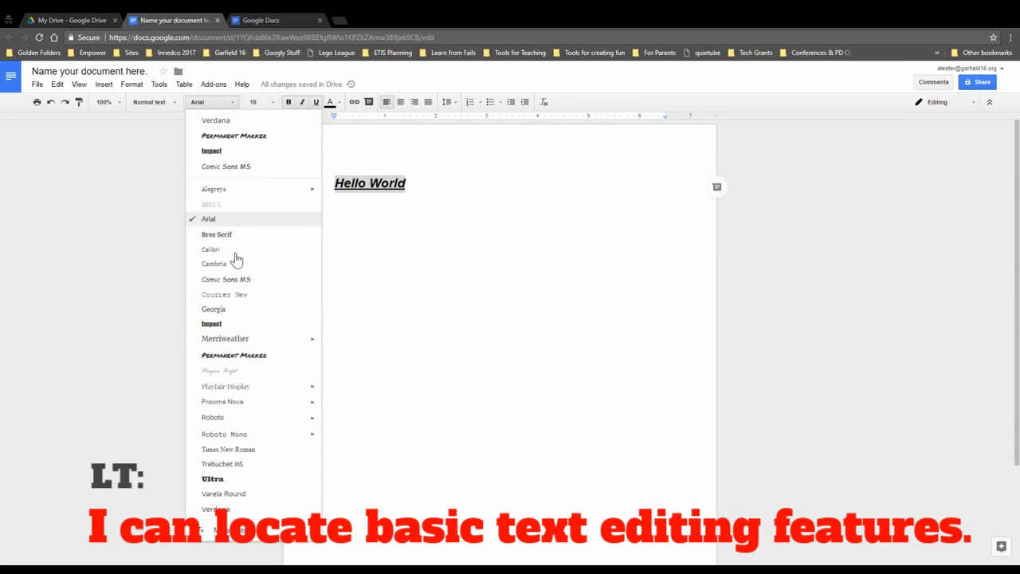
click(244, 313)
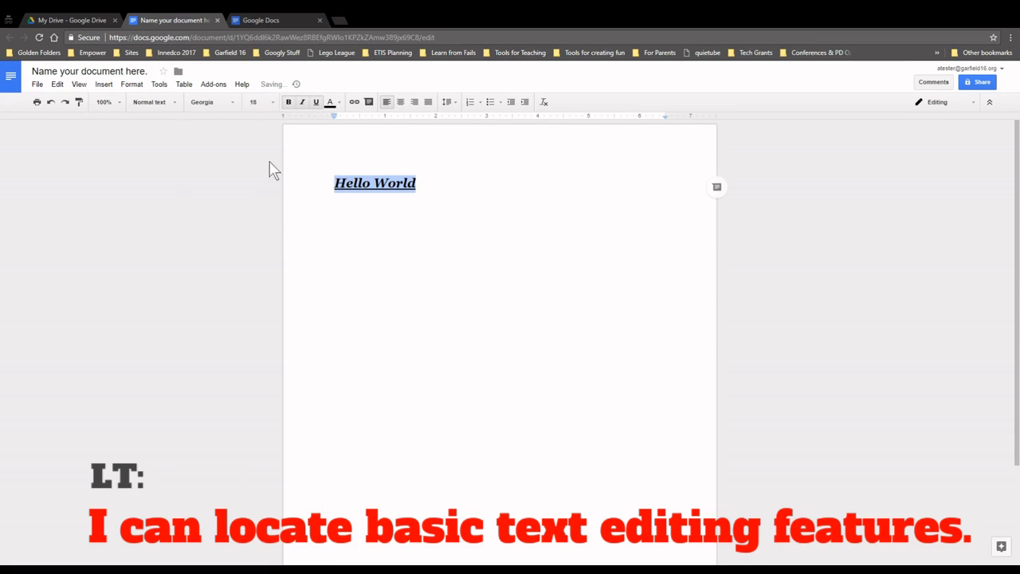
click(239, 107)
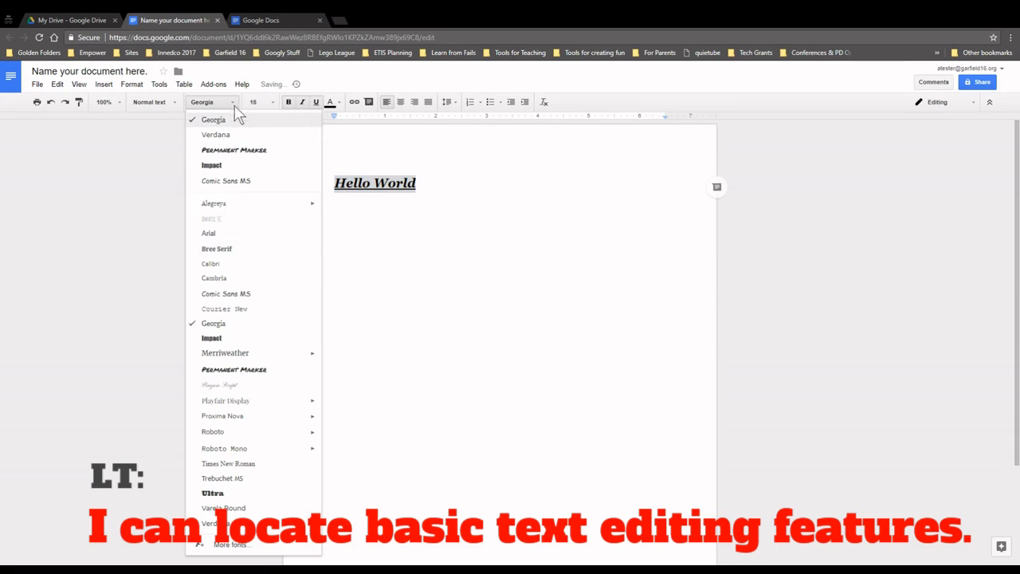
click(245, 312)
click(420, 184)
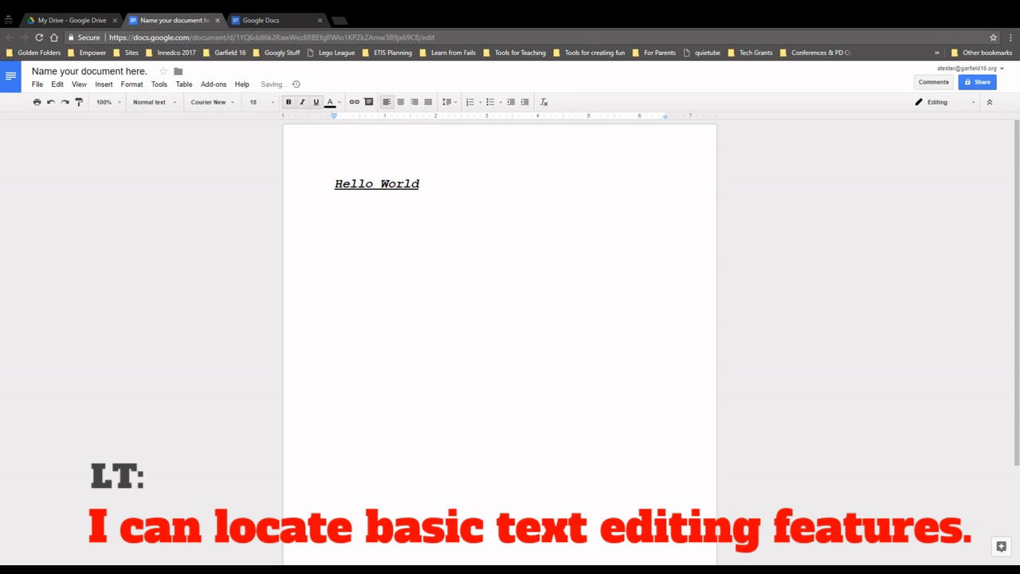
Set the text color of Hello World to green.
drag(420, 184, 334, 184)
click(340, 103)
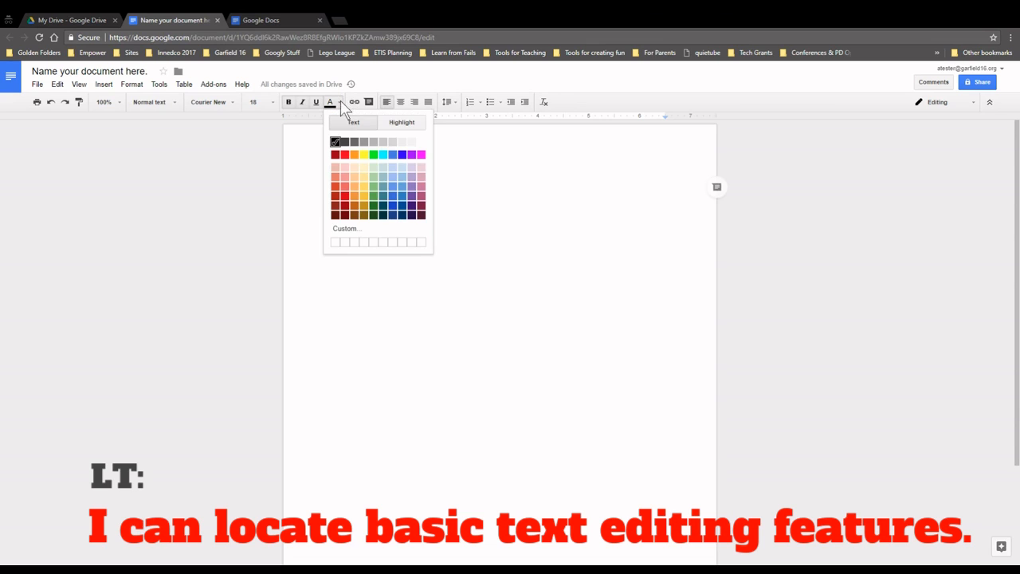
click(373, 154)
Copy the green Hello World text and paste it two lines below the original.
double_click(423, 184)
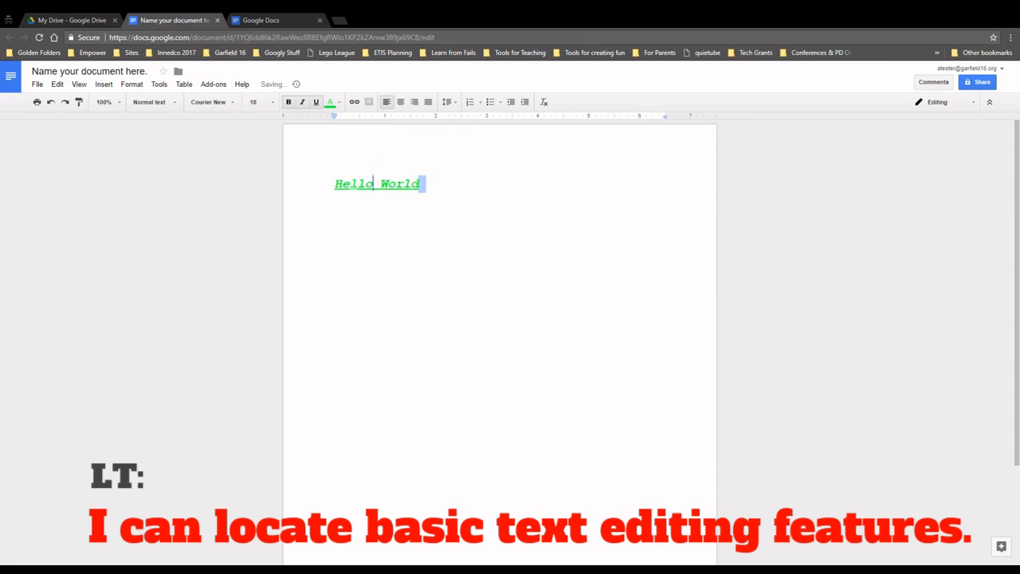
click(334, 184)
key(Return)
key(BackSpace)
triple_click(394, 185)
key(ctrl+c)
click(422, 188)
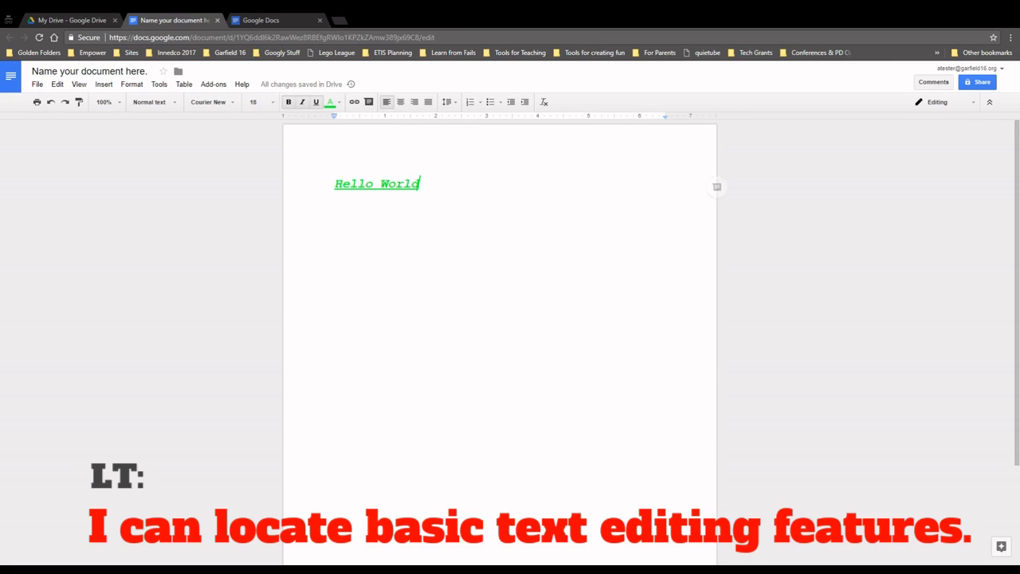
key(Return)
key(Return)
key(ctrl+v)
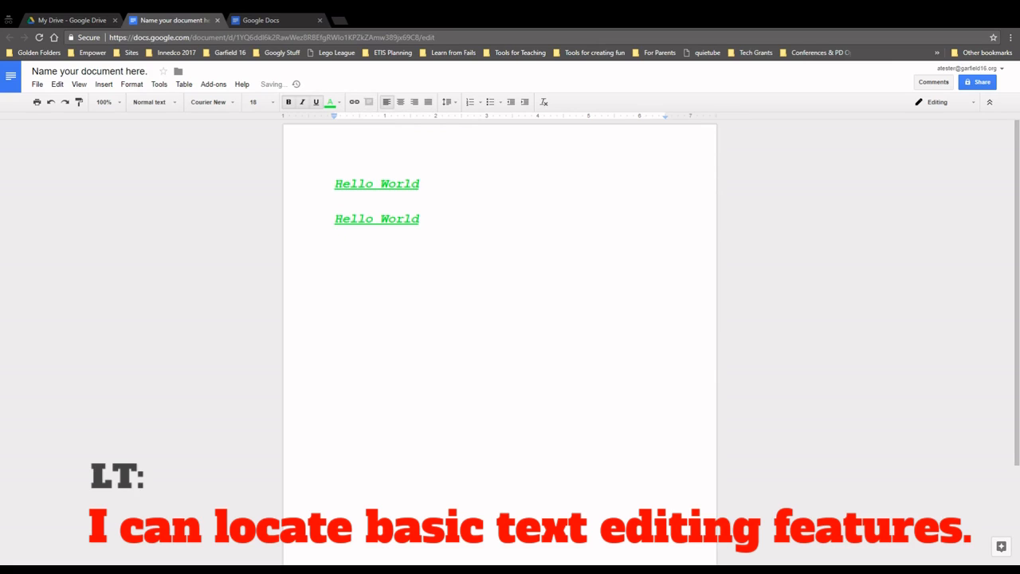
Set the text color of the second Hello World line to black.
triple_click(390, 218)
click(331, 102)
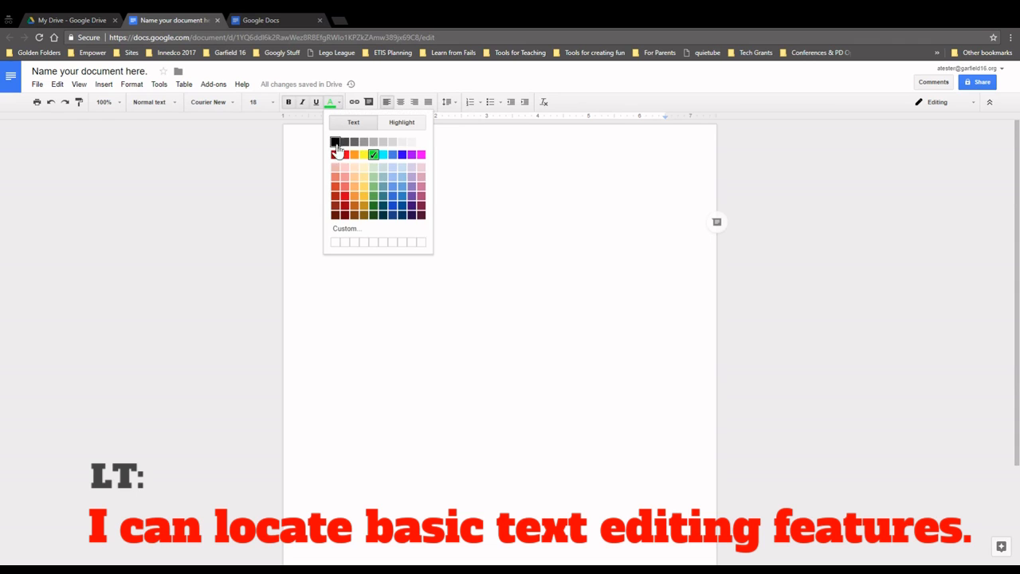
click(335, 142)
Apply a green highlight to the second Hello World line.
click(333, 102)
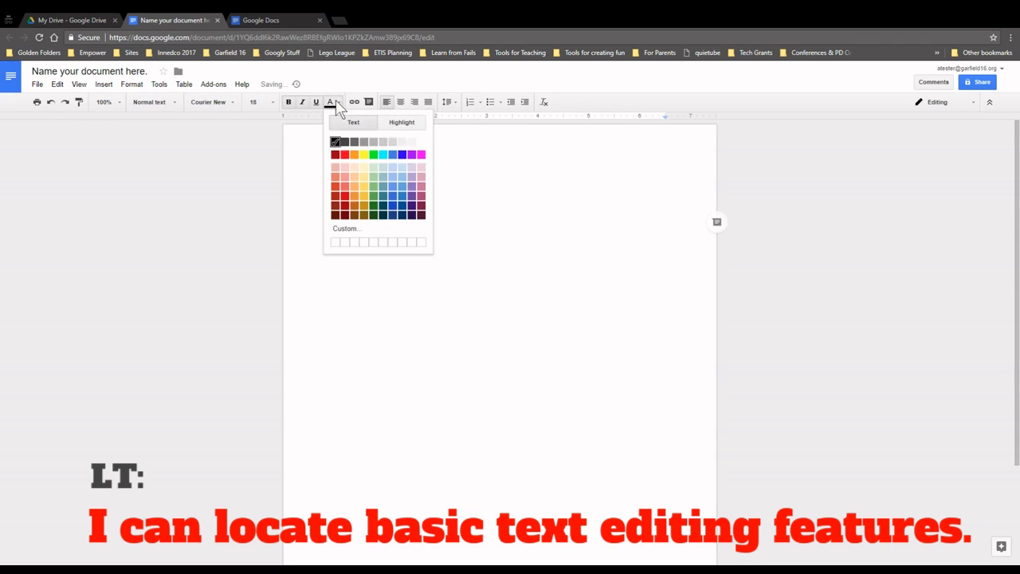
click(403, 128)
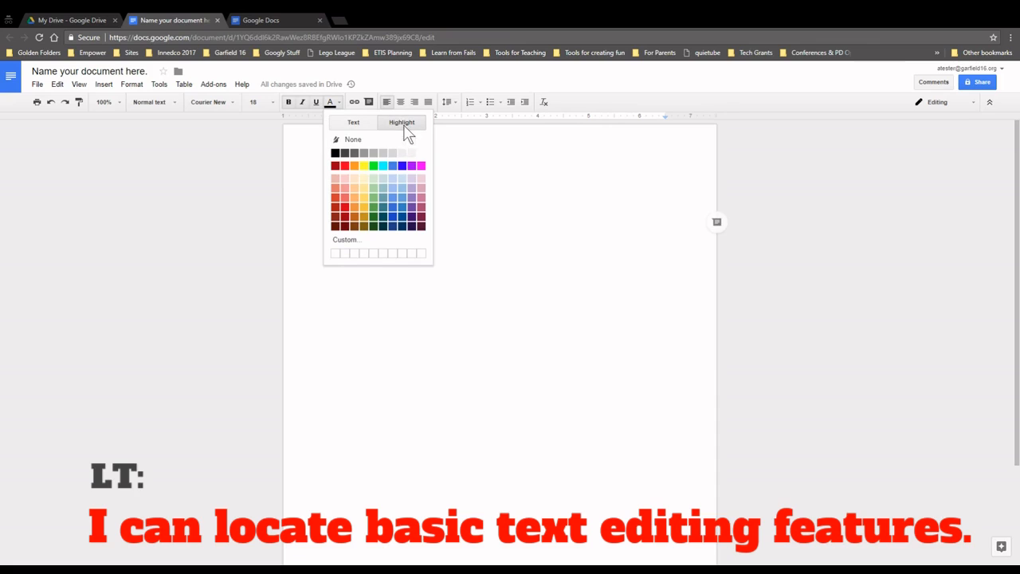
click(373, 165)
Try to apply a green highlight to the blank line between the two Hello World lines.
double_click(338, 202)
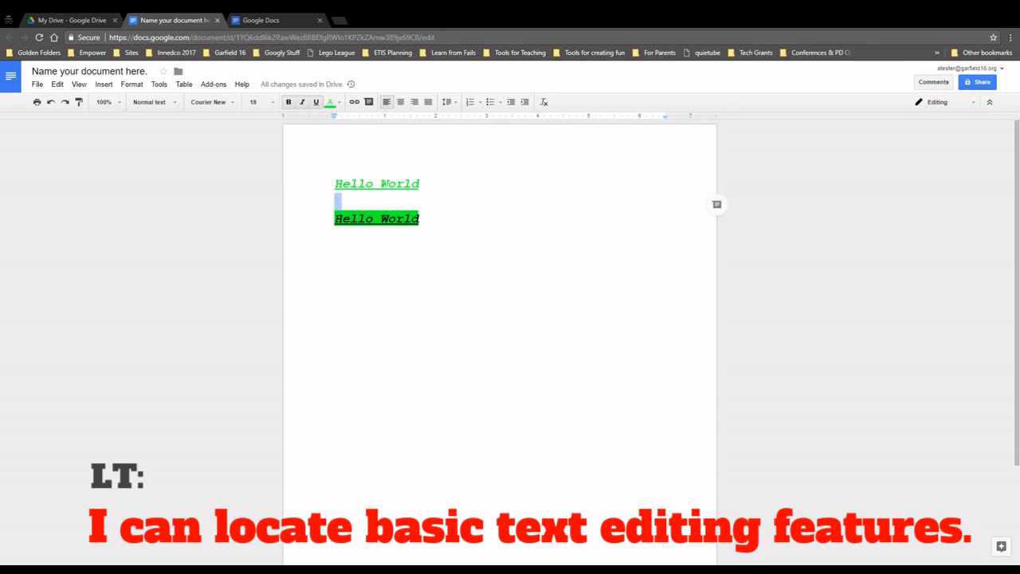
click(339, 102)
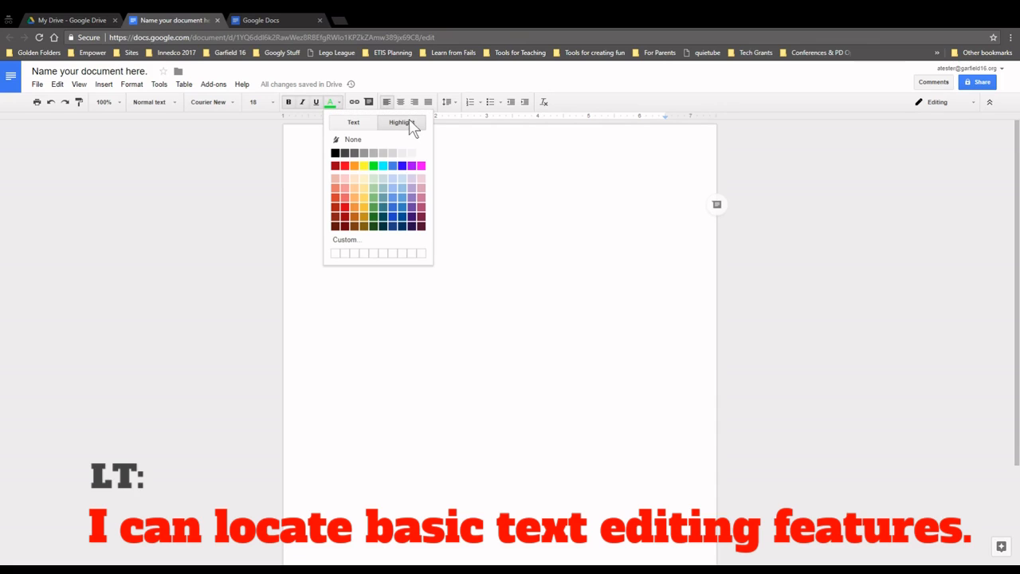
click(373, 165)
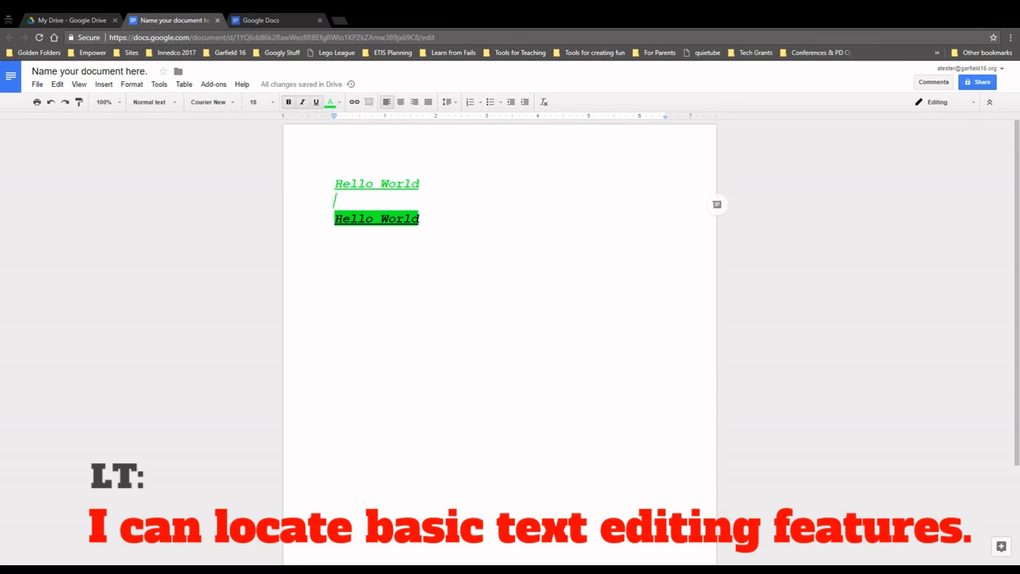
Add blank lines below the highlighted Hello World line and center-align that line.
key(Return)
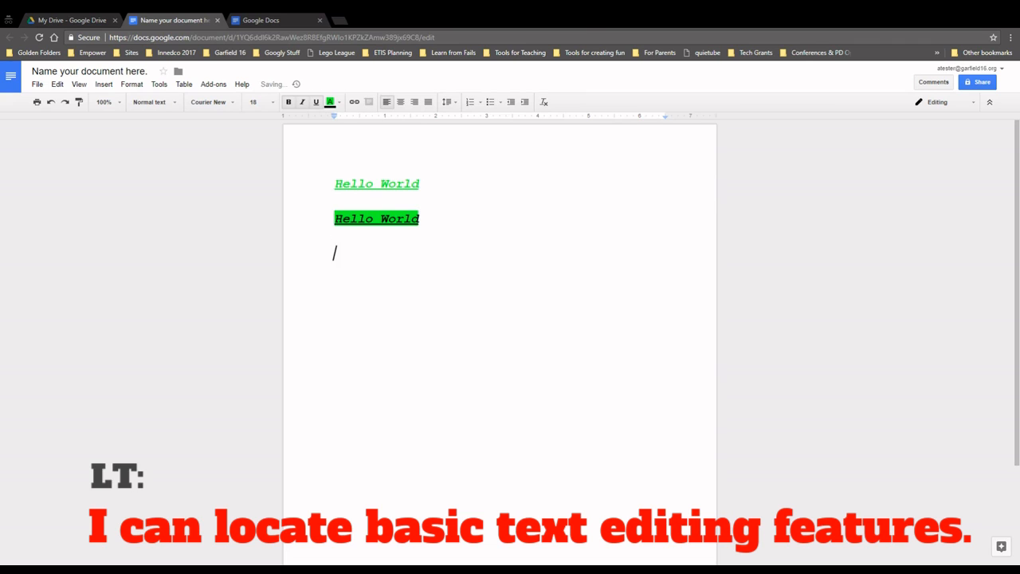
triple_click(389, 219)
click(401, 102)
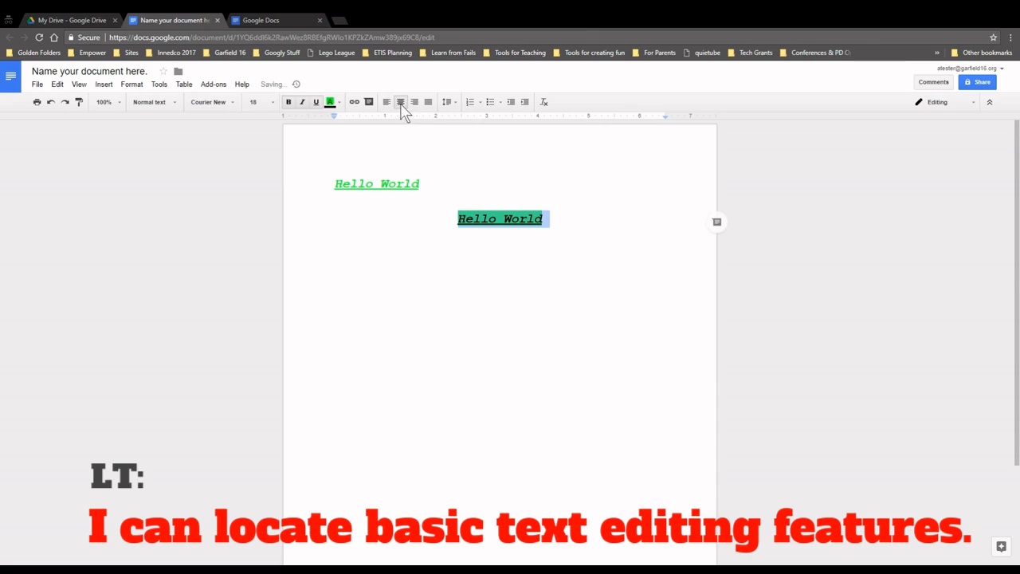
Right-align the highlighted Hello World line, and then left-align it.
click(414, 102)
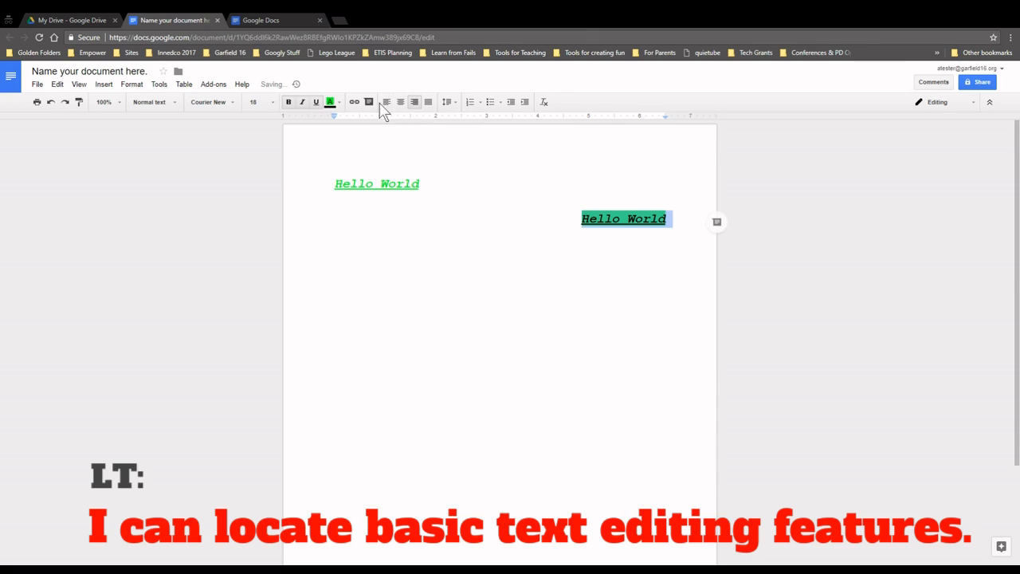
click(387, 102)
Set the line spacing of all the text to single, and then to double.
key(ctrl+a)
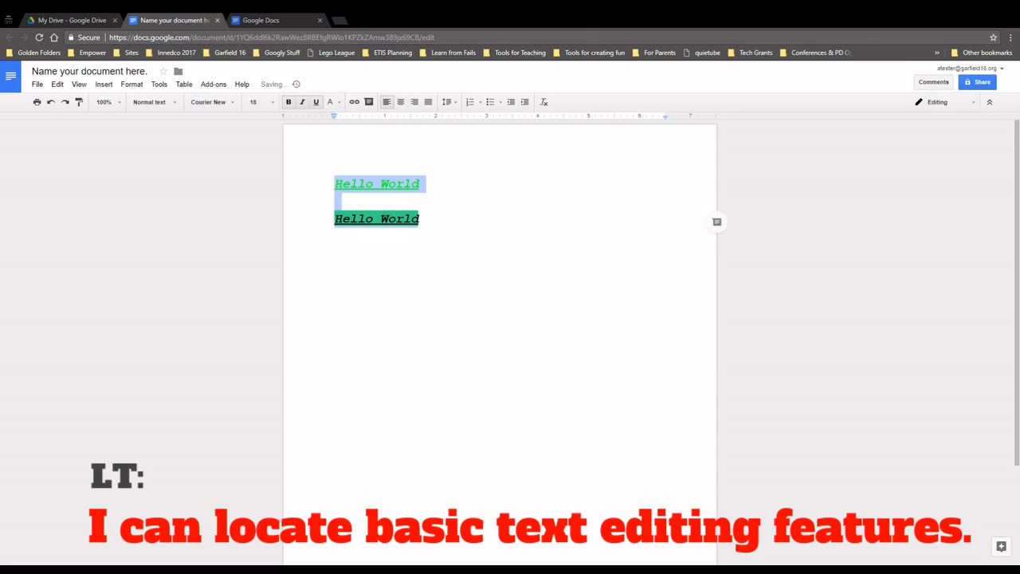
click(449, 102)
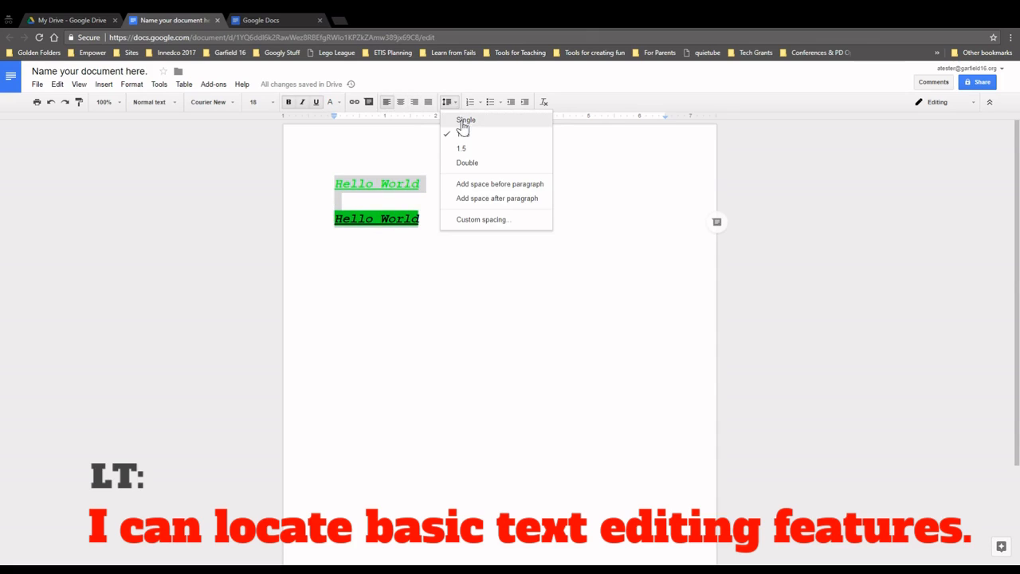
click(462, 122)
click(456, 104)
click(462, 163)
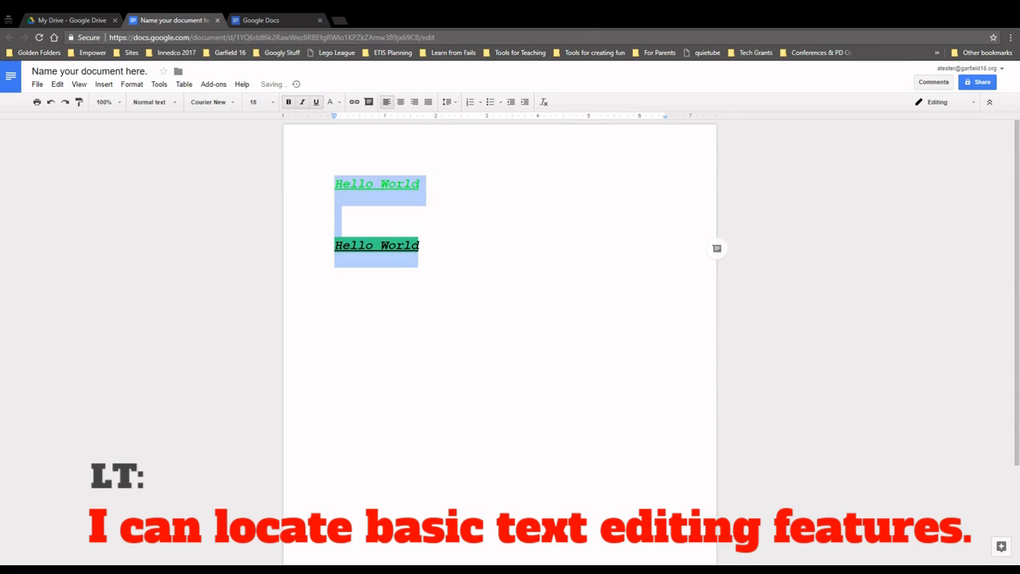
Turn all the lines into a numbered list, then convert it to a bulleted list and view the available bullet styles.
click(470, 102)
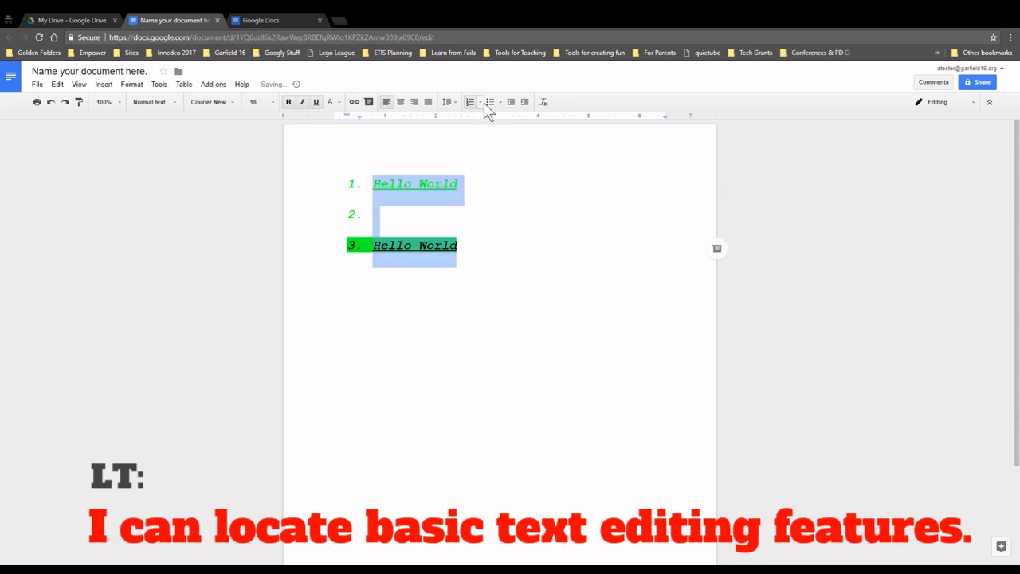
click(489, 102)
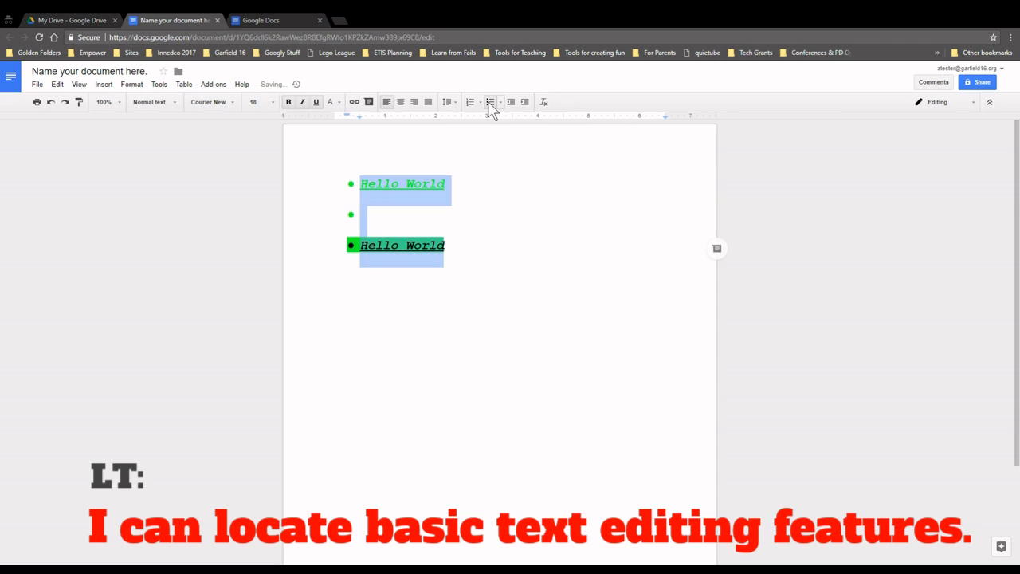
click(501, 103)
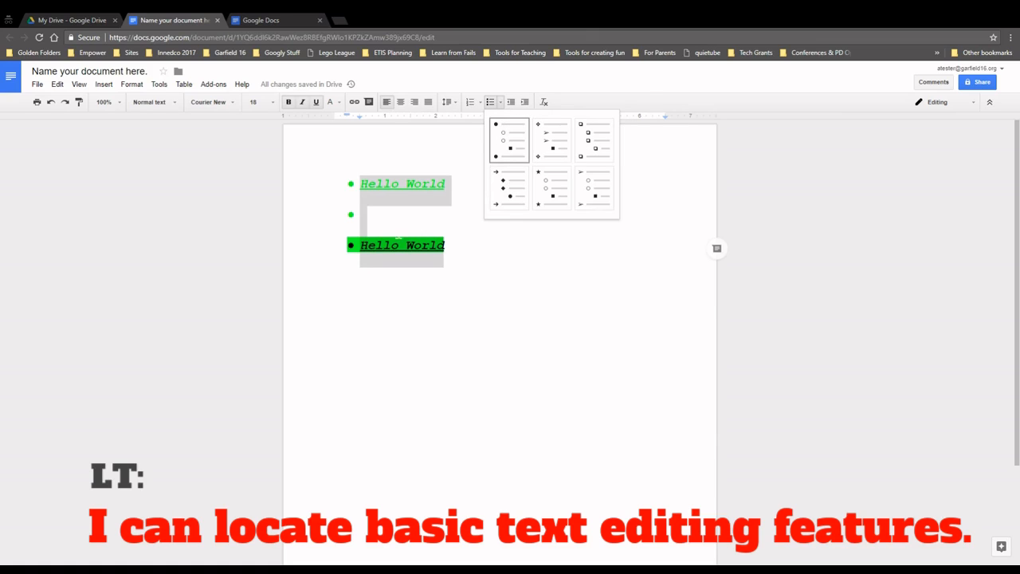
click(391, 244)
triple_click(423, 245)
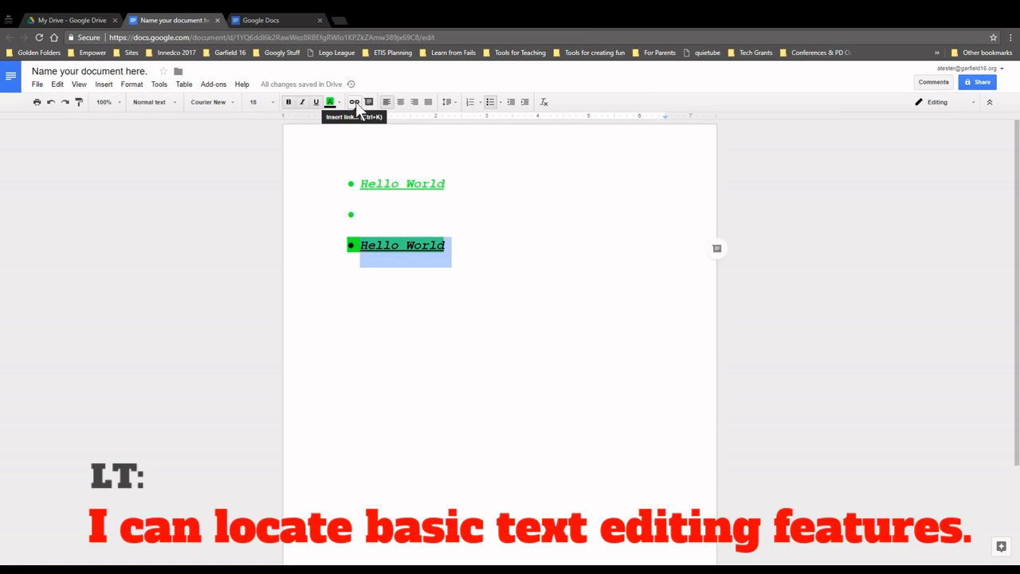
click(355, 102)
text(www.youtube.com)
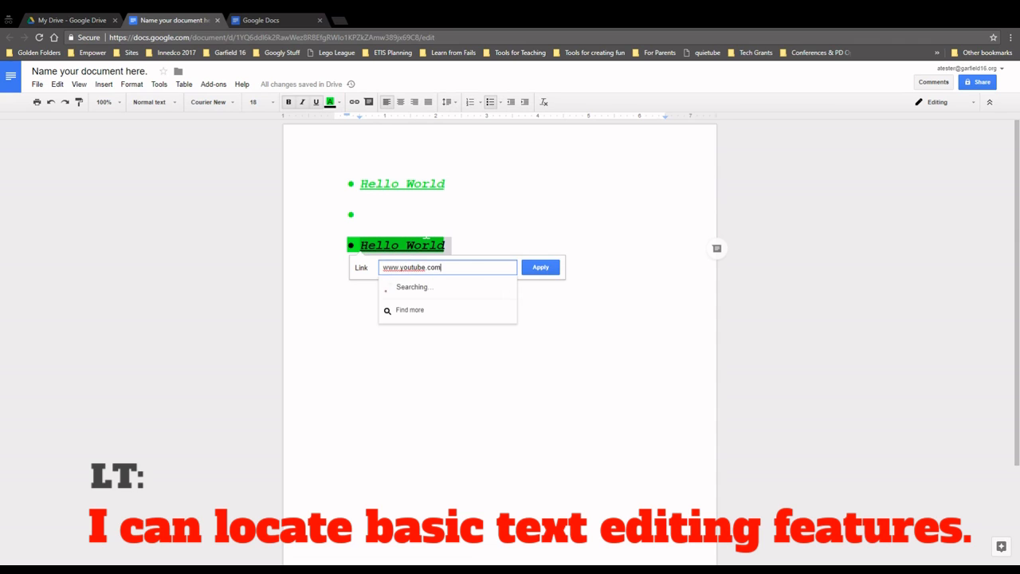
click(544, 268)
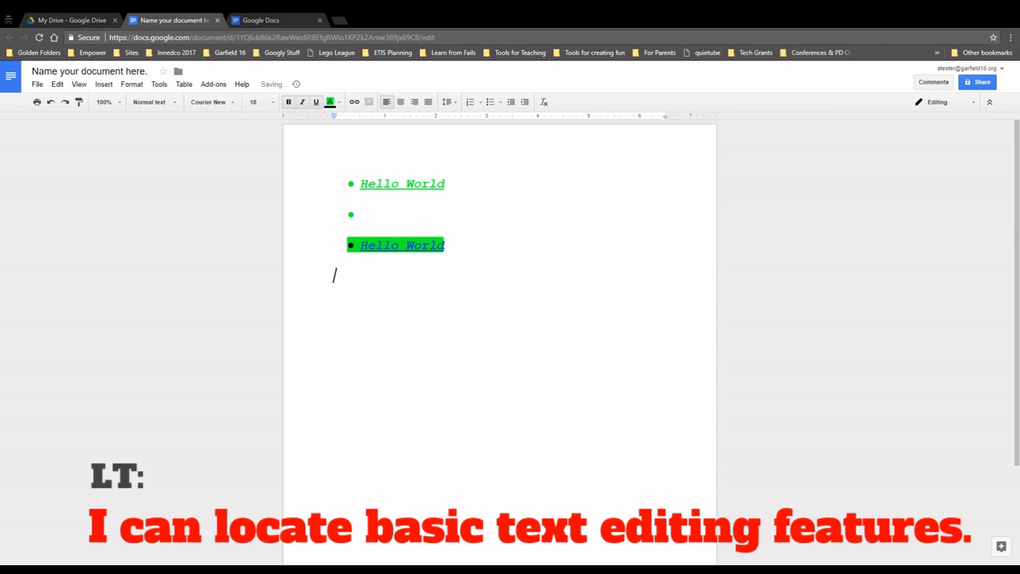
Test the YouTube link on the highlighted Hello World line and close the page it opens.
click(408, 245)
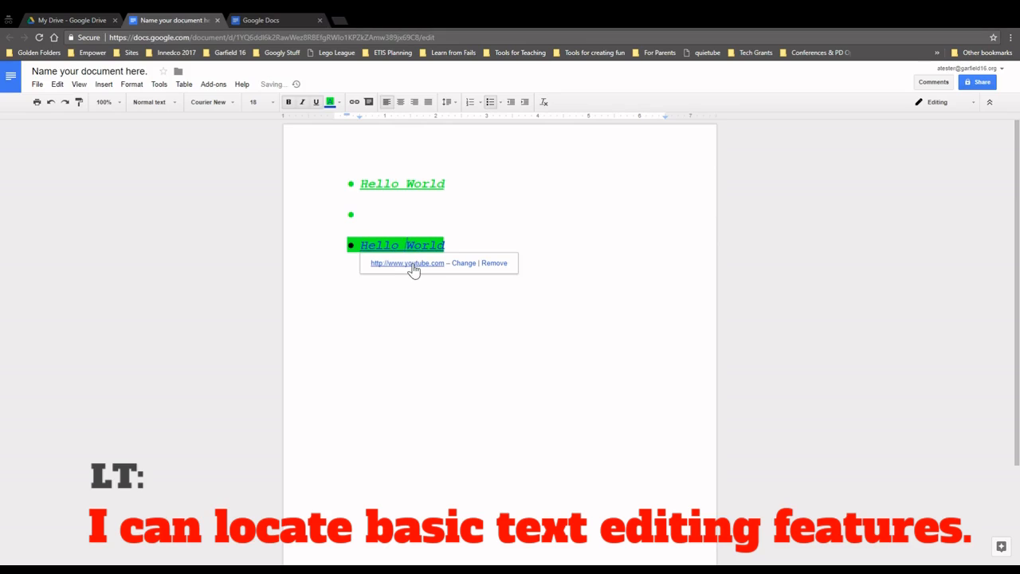
click(410, 263)
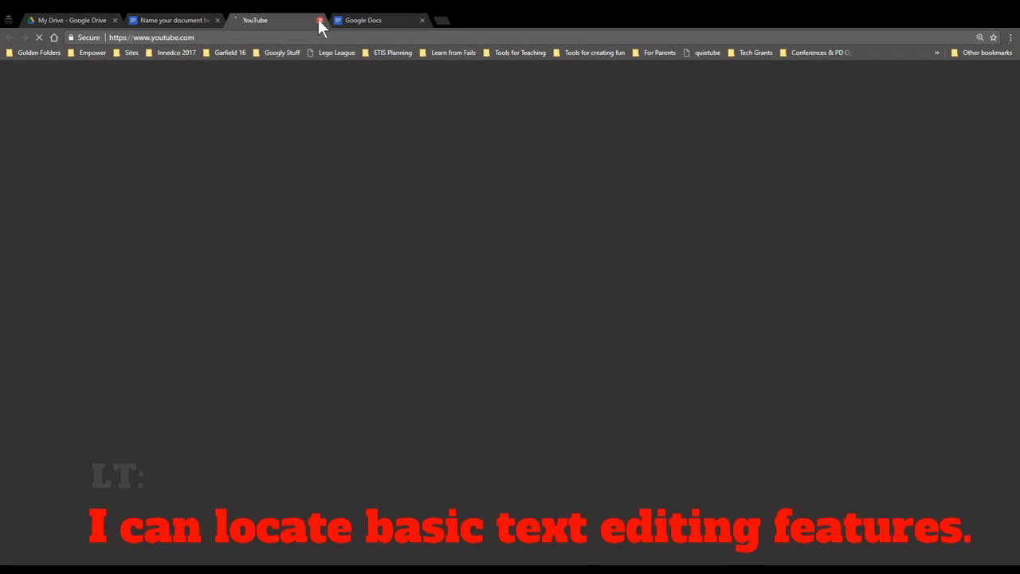
click(319, 20)
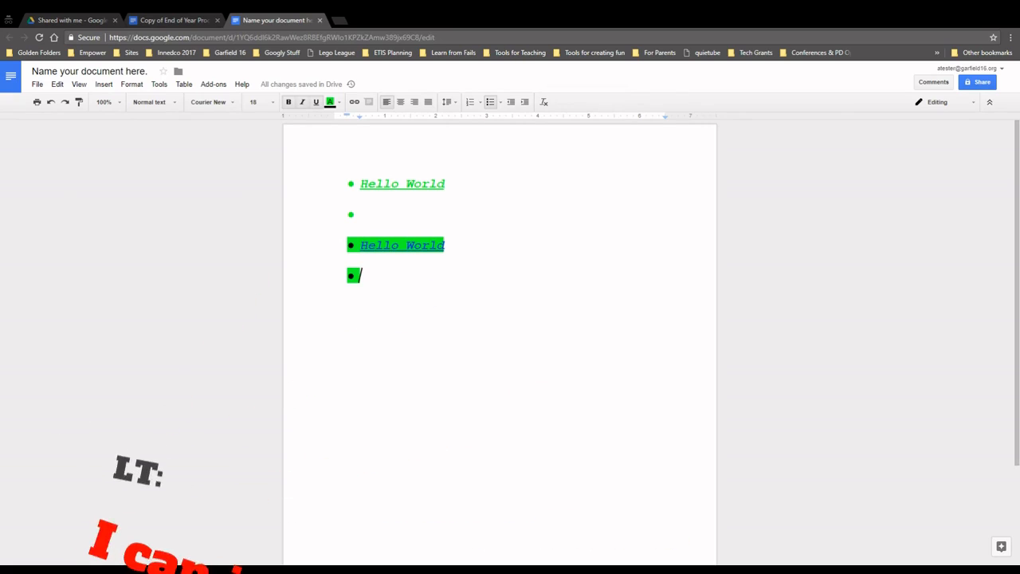
Switch to the Copy of End of Year Procedures document.
click(203, 13)
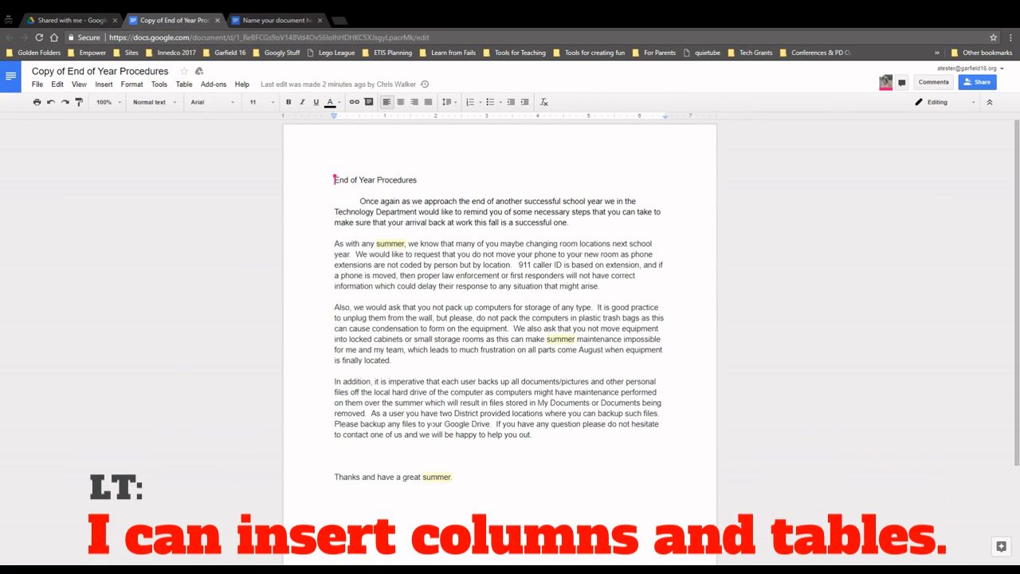
Lay out the body paragraphs, from "Once again" to "help you out", in two columns.
drag(533, 434, 361, 209)
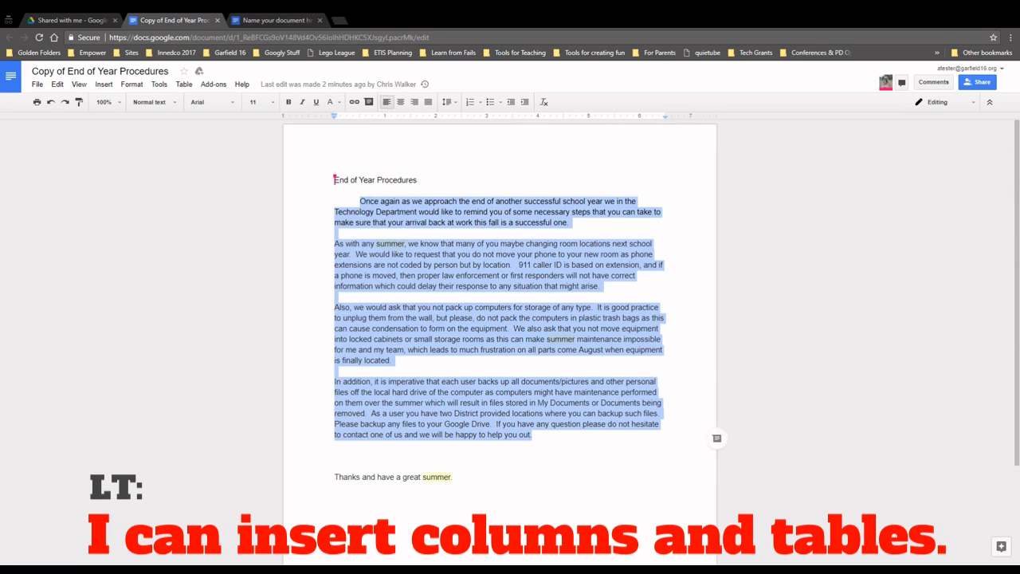
click(136, 85)
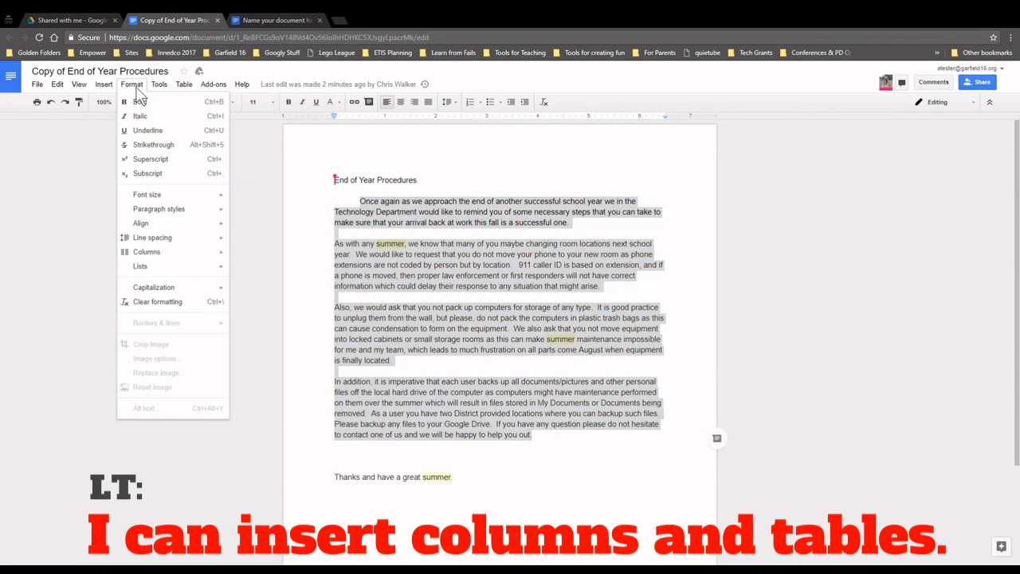
mouse_move(170, 253)
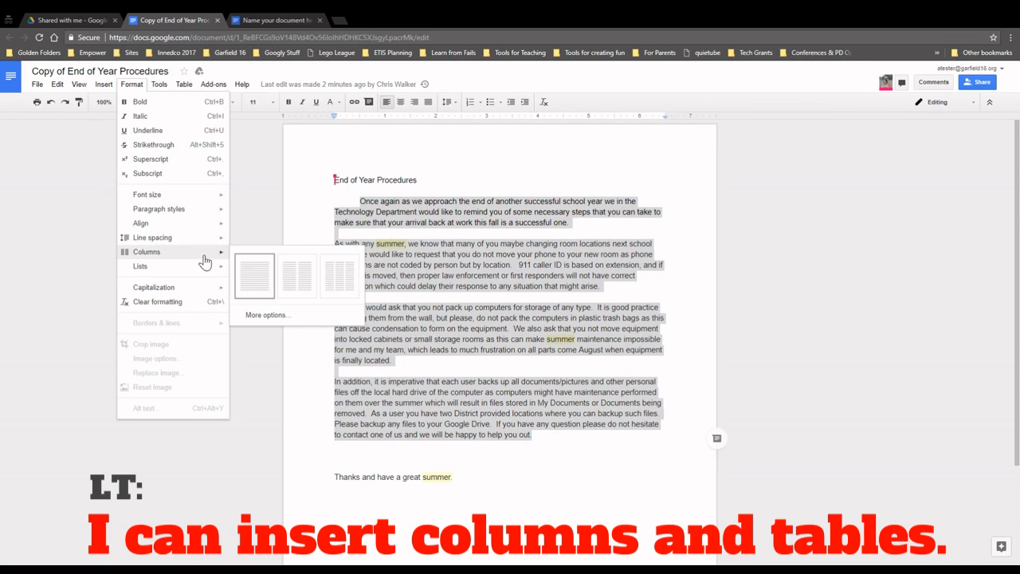
click(288, 276)
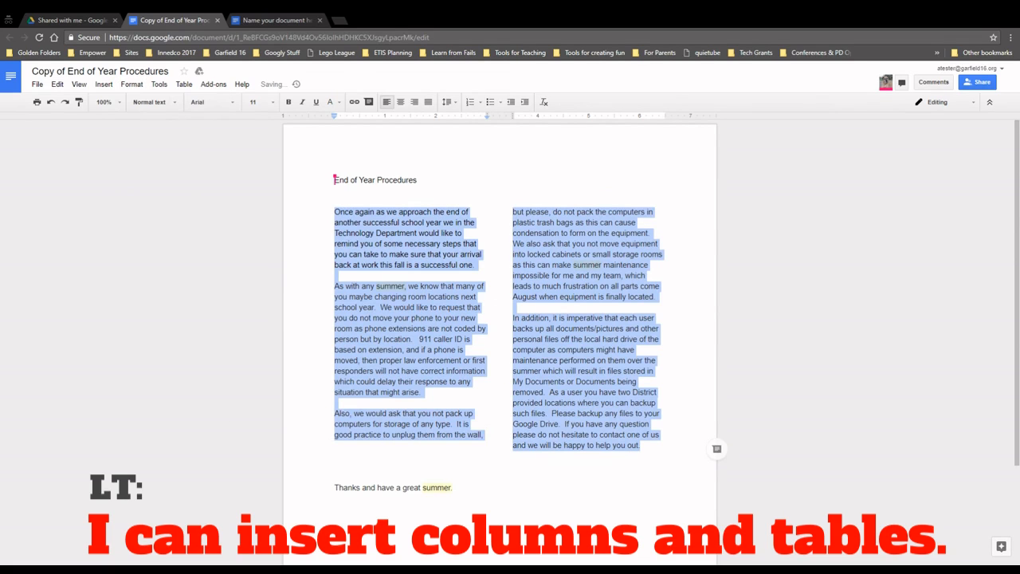
Change the layout of the selected body paragraphs to three columns.
click(159, 83)
mouse_move(131, 84)
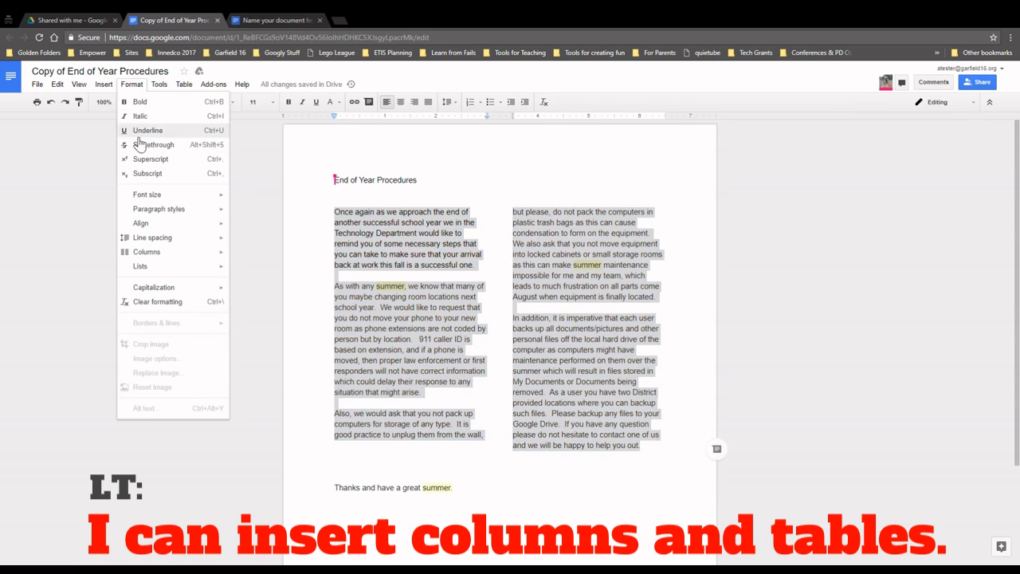
mouse_move(182, 251)
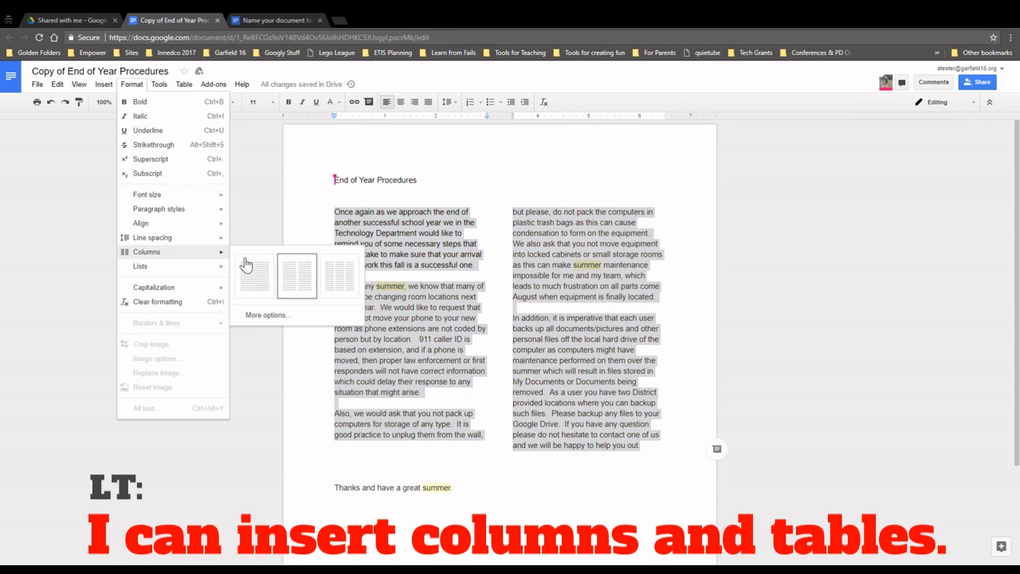
click(341, 276)
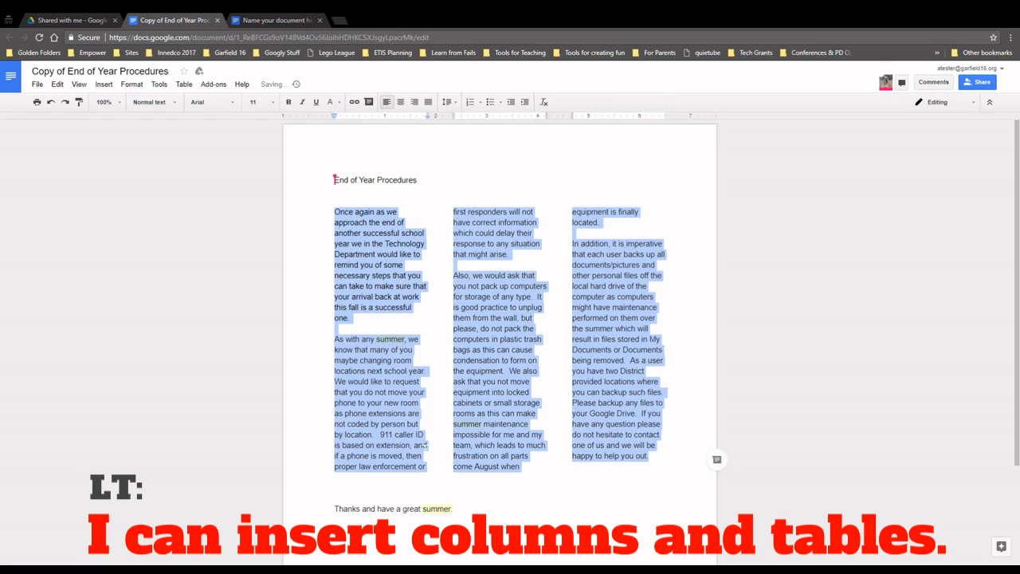
Add the text "start yping more....." after the last word of the first column.
click(428, 466)
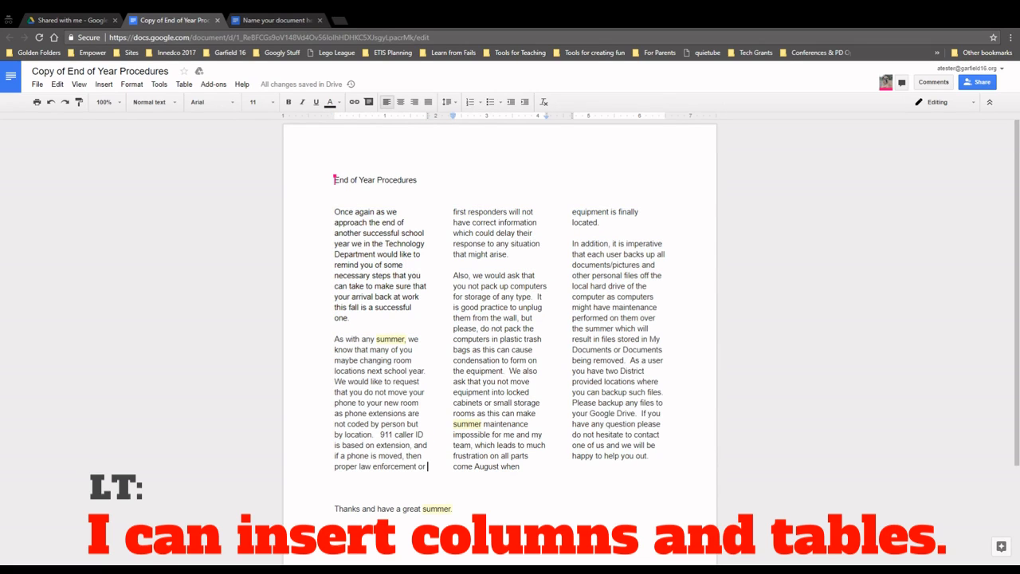
click(334, 477)
click(428, 467)
text(start yping )
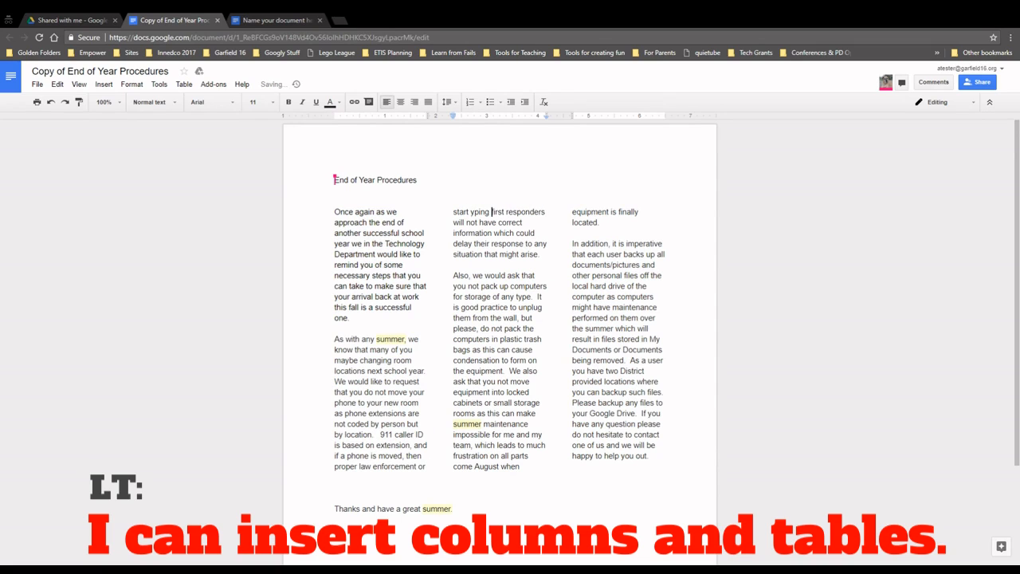
text(more.... )
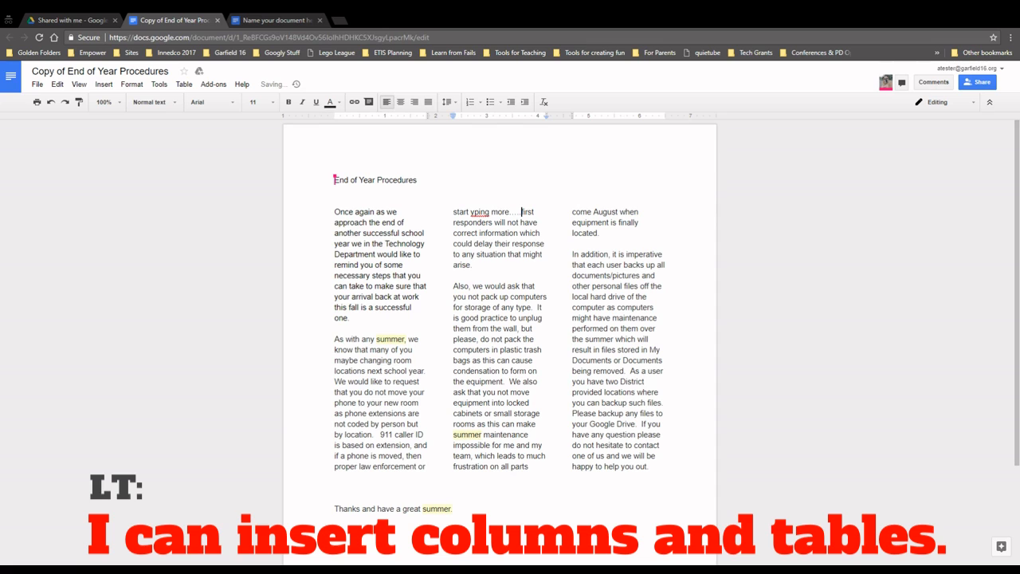
Add filler text ending in "this columjn spills to this column" at the end of the second column so it runs into the third.
text(here this)
text( co)
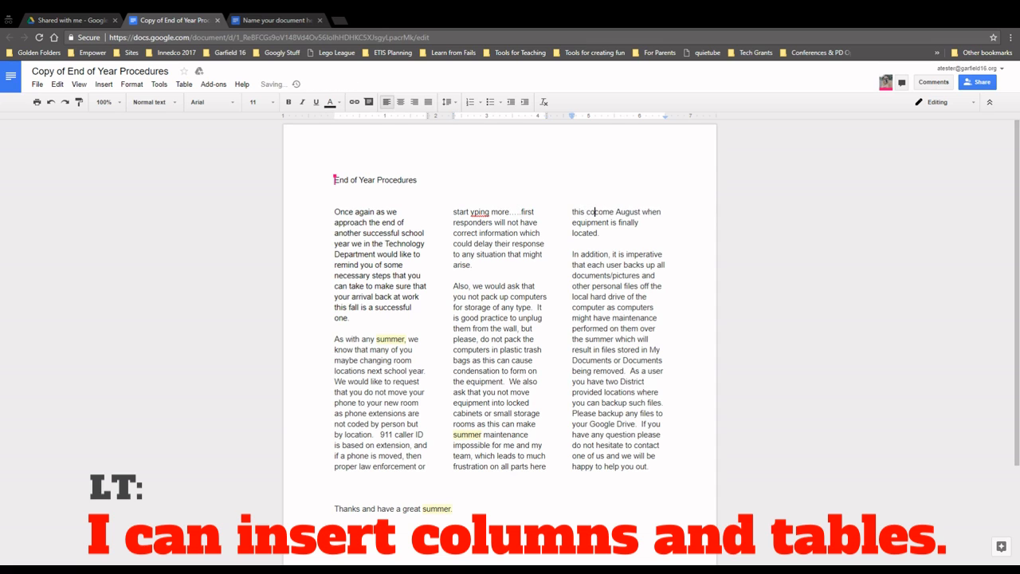
text(this columjn spos here this)
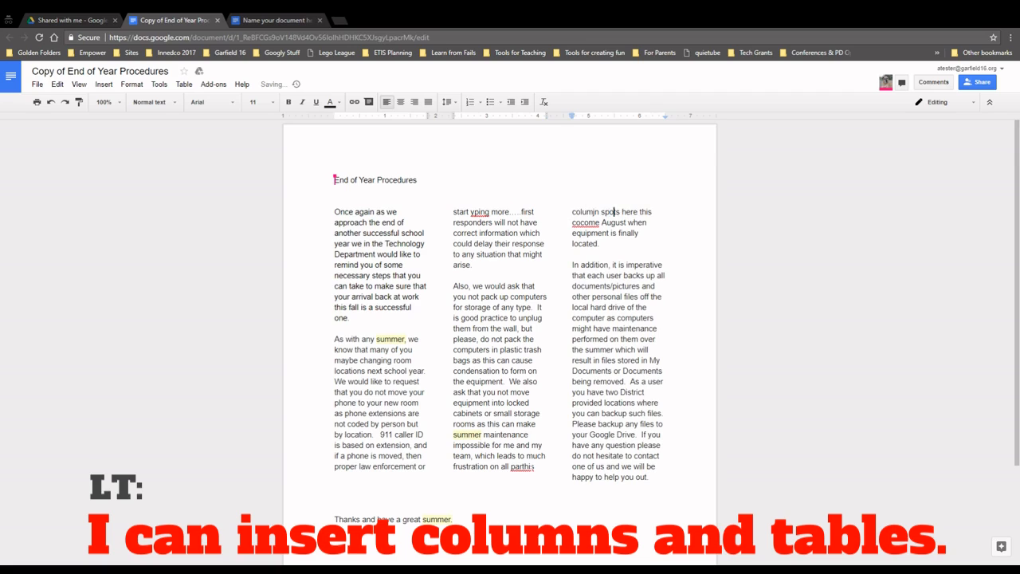
key(BackSpace)
text(ills to this column)
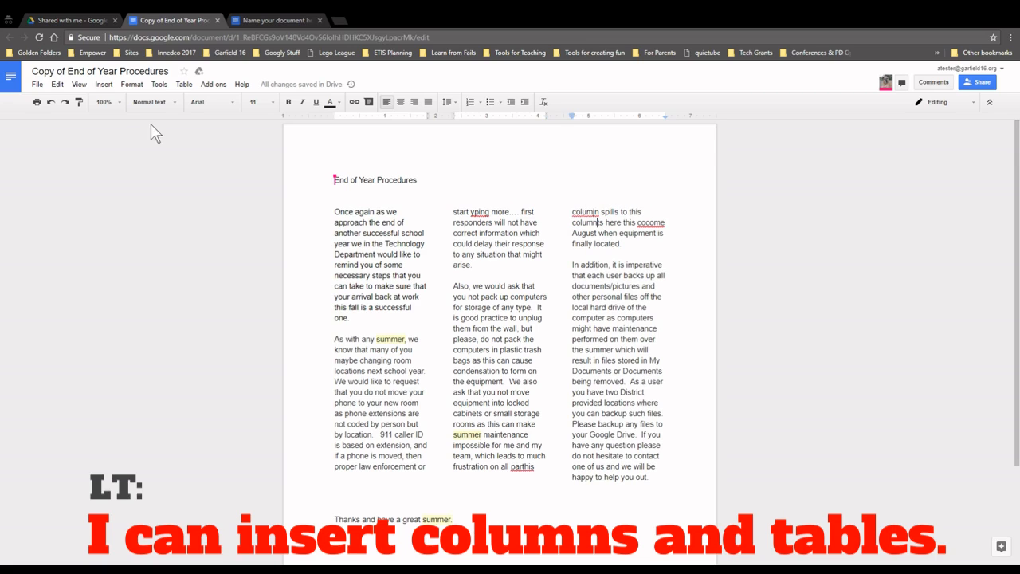
Undo the added filler text and the column layouts, back to single-column body paragraphs.
click(53, 105)
click(53, 105)
click(50, 103)
click(51, 103)
click(51, 103)
click(51, 103)
click(51, 103)
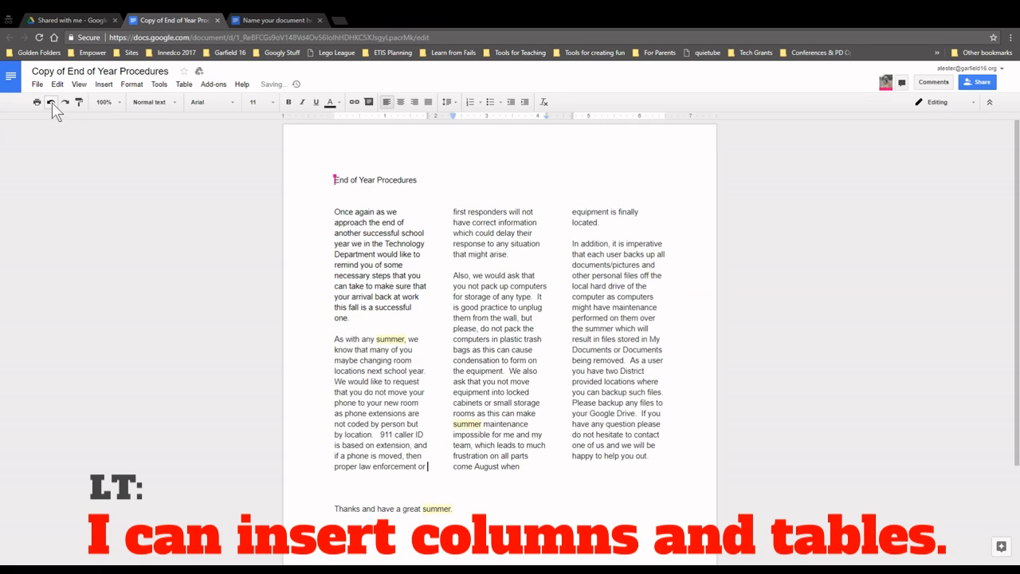
click(51, 103)
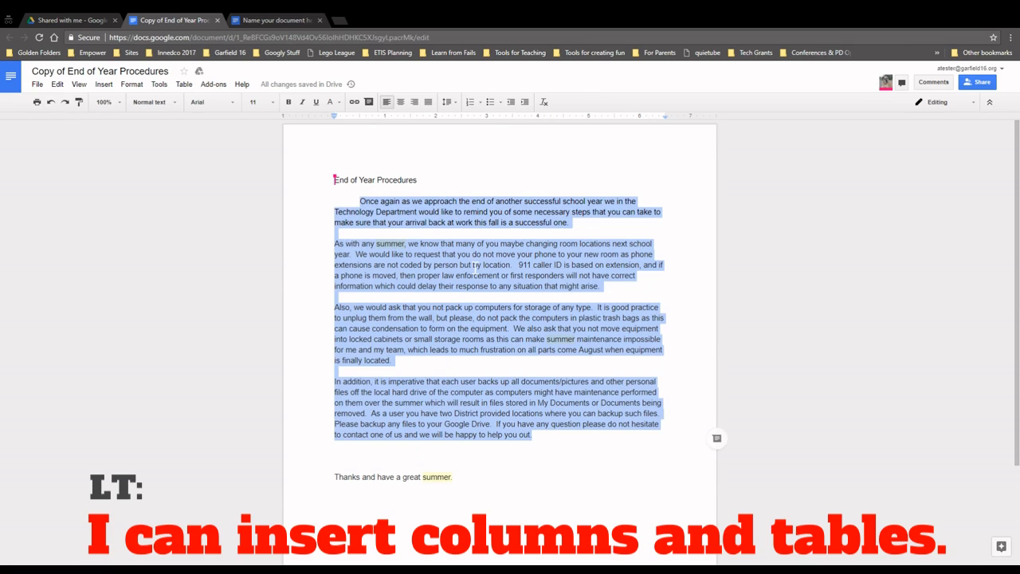
Add blank lines below the closing "Thanks and have a great summer" line and insert a 3 x 3 table there.
click(475, 265)
key(Return)
key(Return)
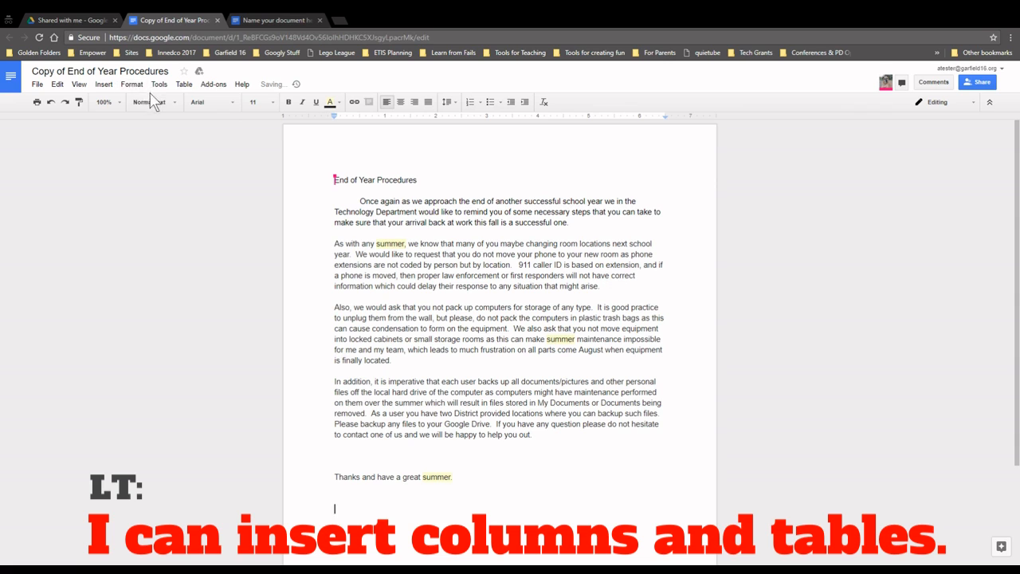
click(183, 84)
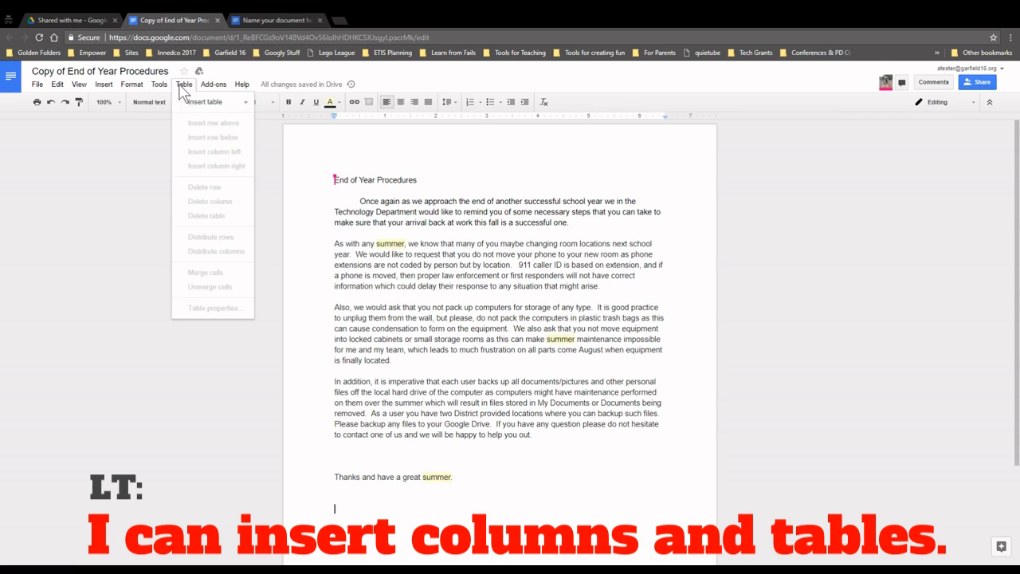
mouse_move(237, 105)
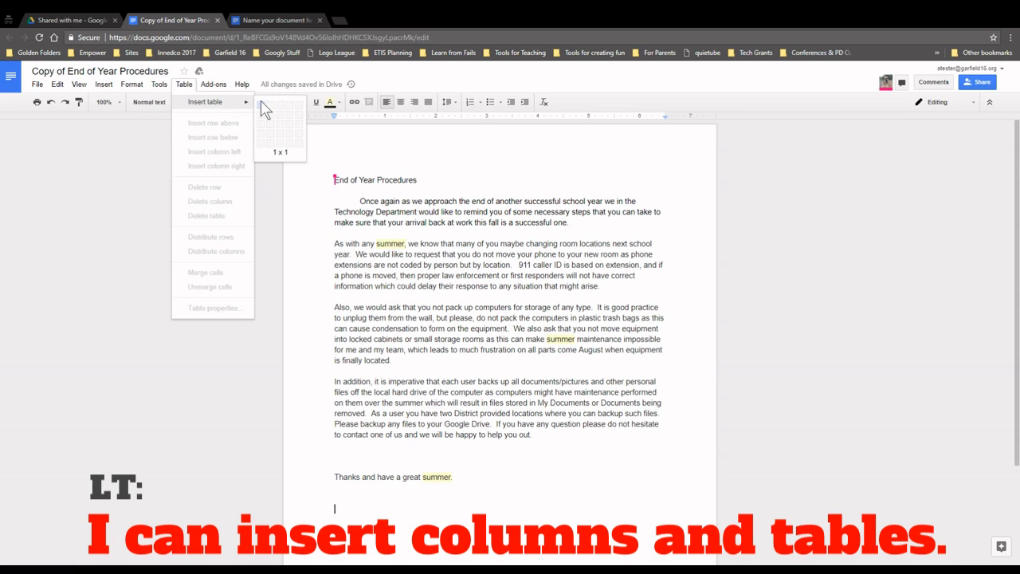
mouse_move(105, 85)
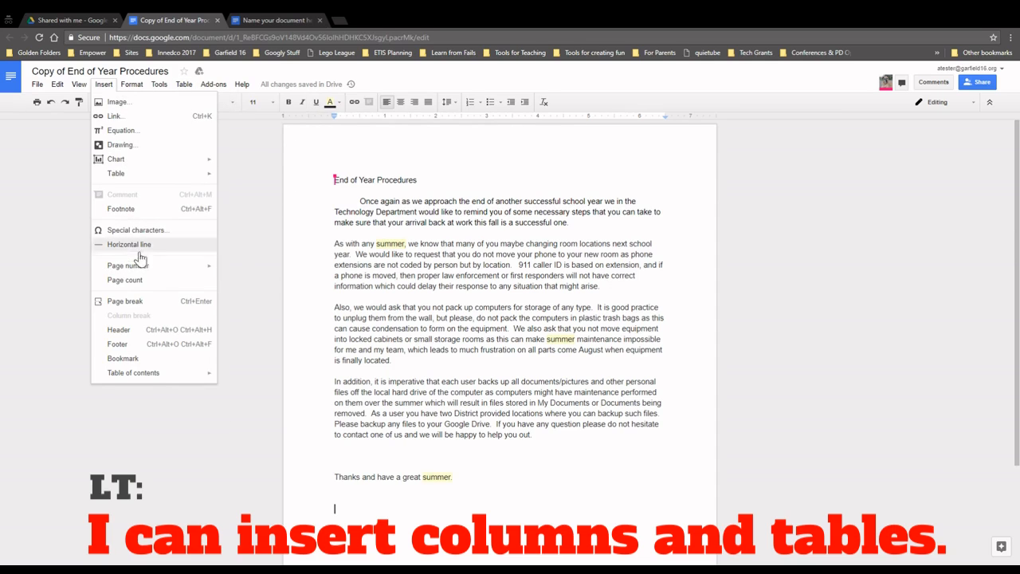
mouse_move(166, 174)
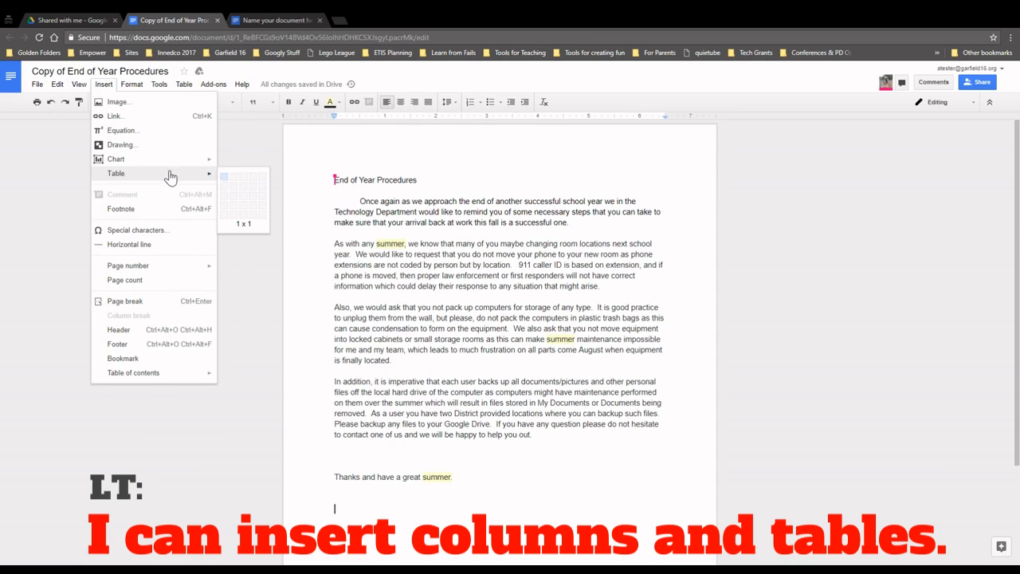
click(244, 201)
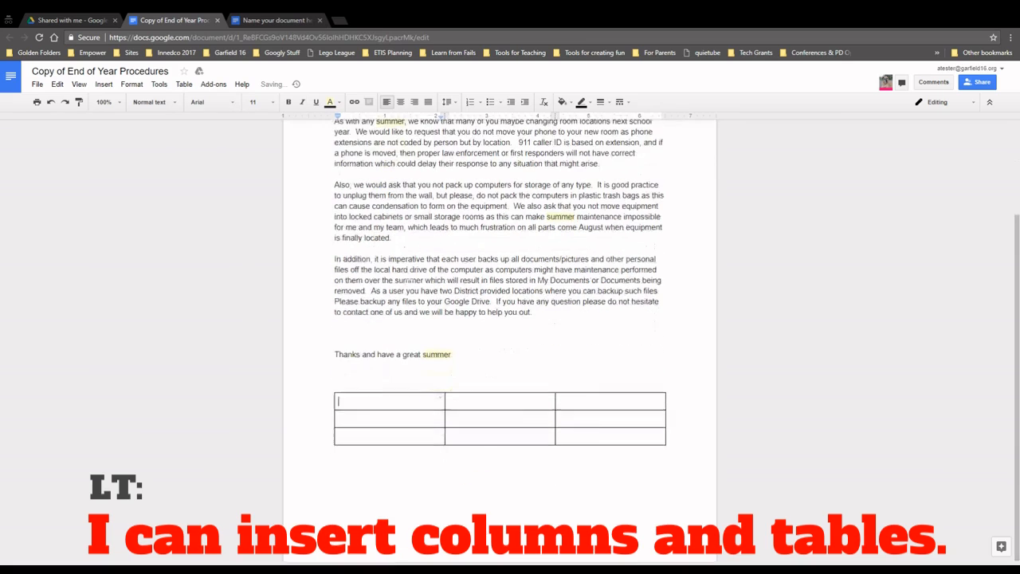
Fill the table's first row with the headings "List 1", "List 2" and "List 3".
text(List 1)
key(Tab)
text(L)
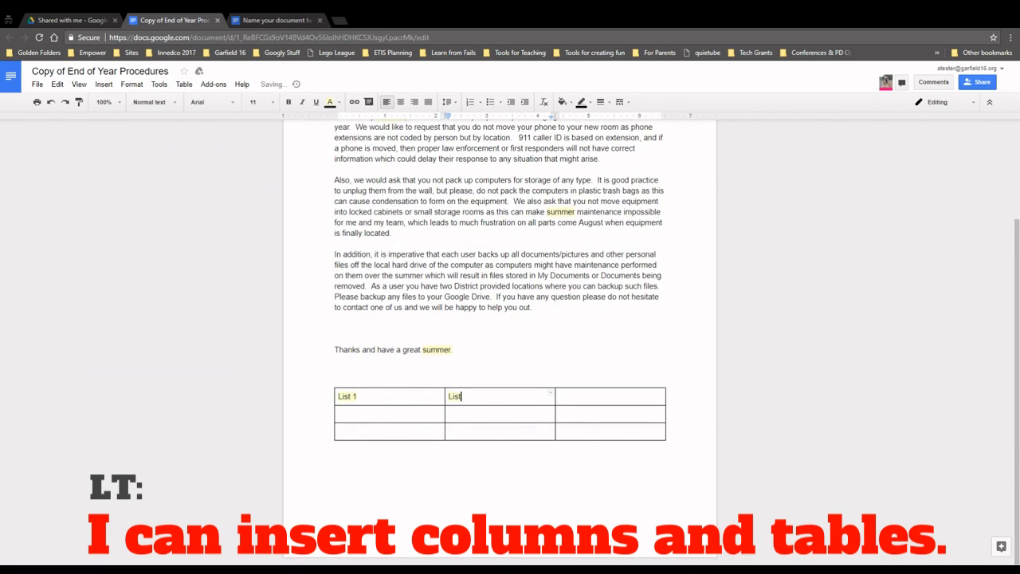
key(Tab)
text(L)
key(Tab)
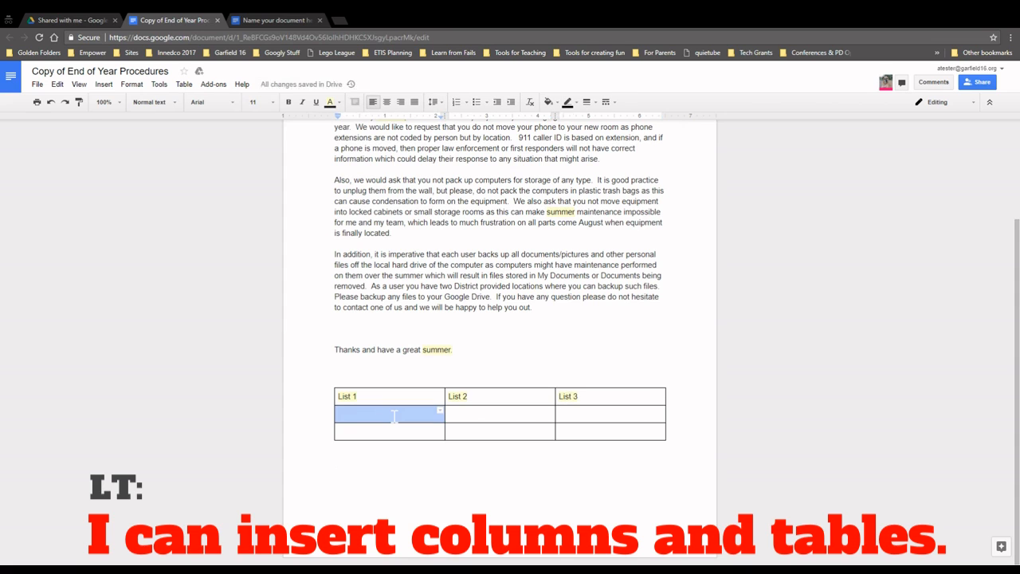
Fill the table's second row with "info", "This one" and "And this one too.".
text(info)
key(Tab)
text(This o)
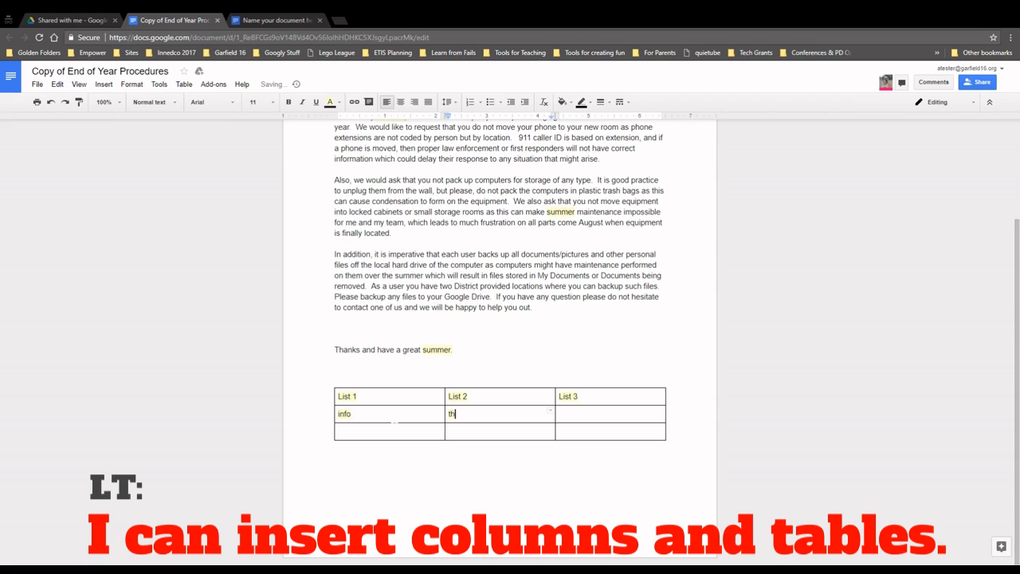
text(ne)
key(Tab)
text(and th)
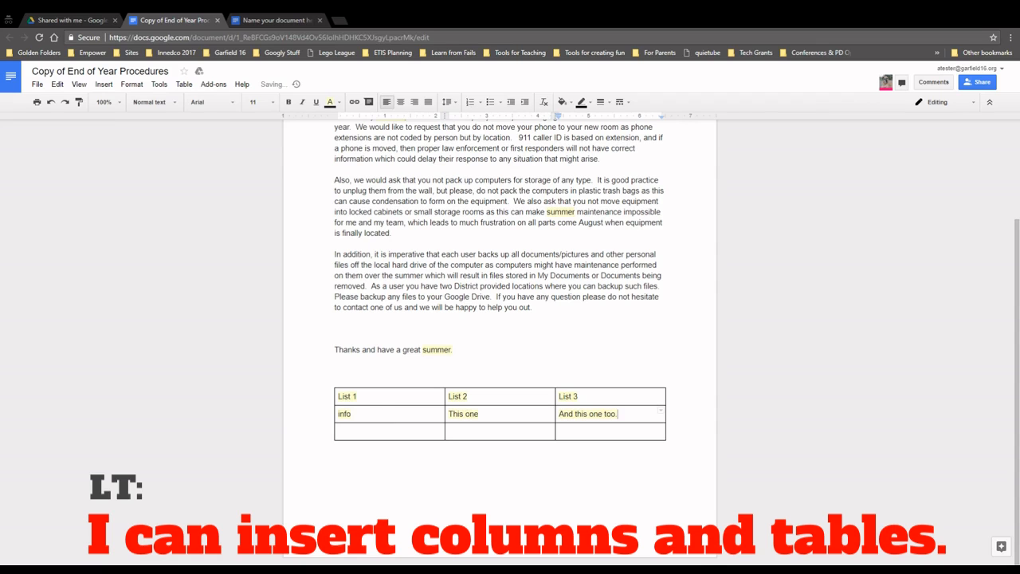
scroll(972, 460, up, 3)
scroll(971, 460, down, 2)
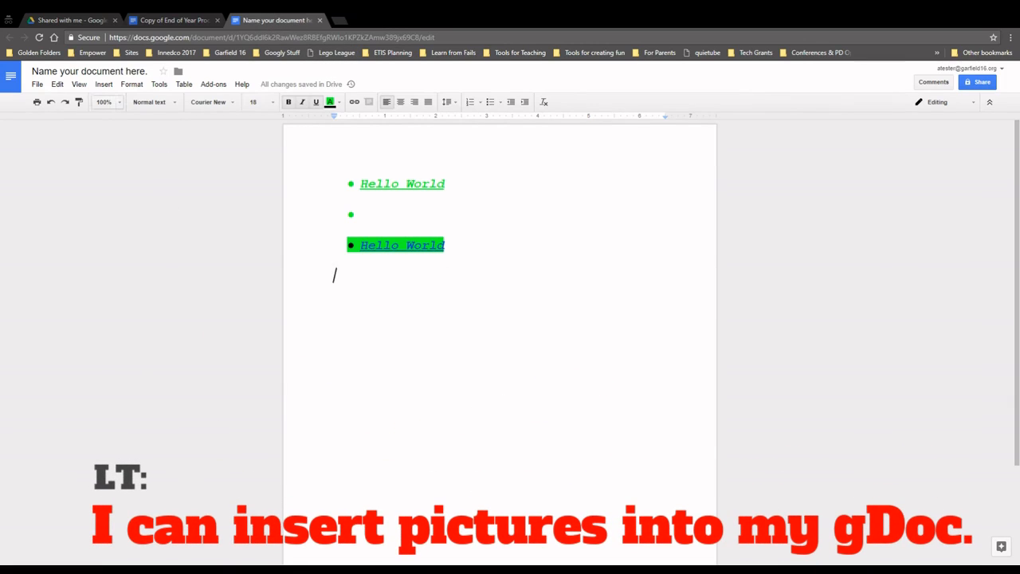
Start inserting an image in the "Name your document here." document and try the snapshot source, allowing camera access.
click(104, 84)
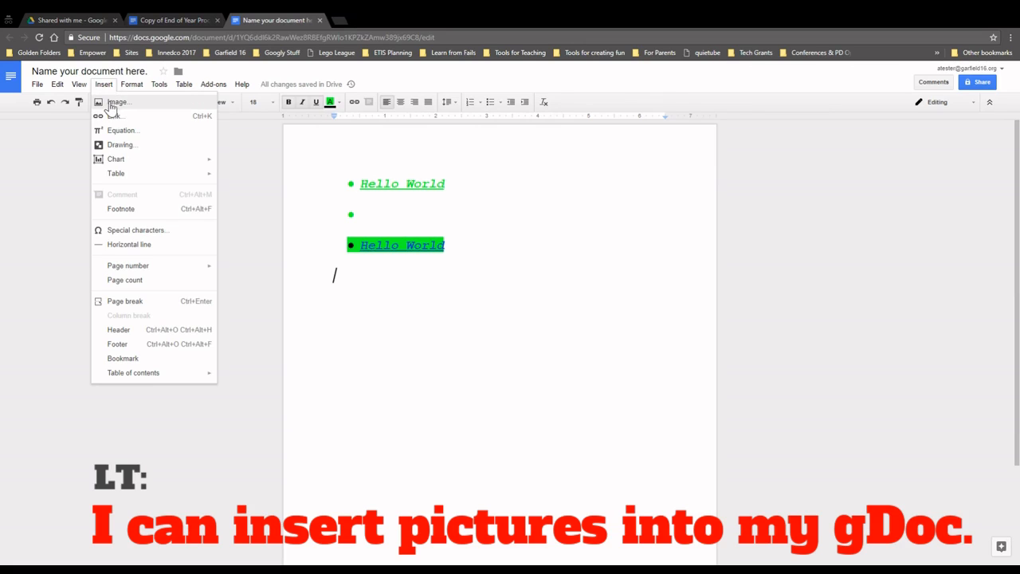
click(117, 104)
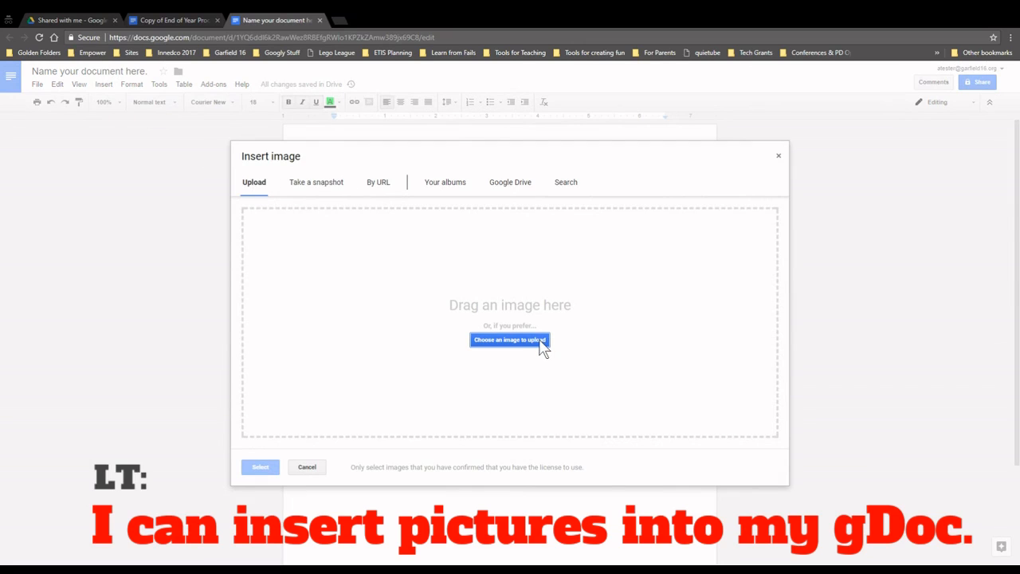
click(327, 188)
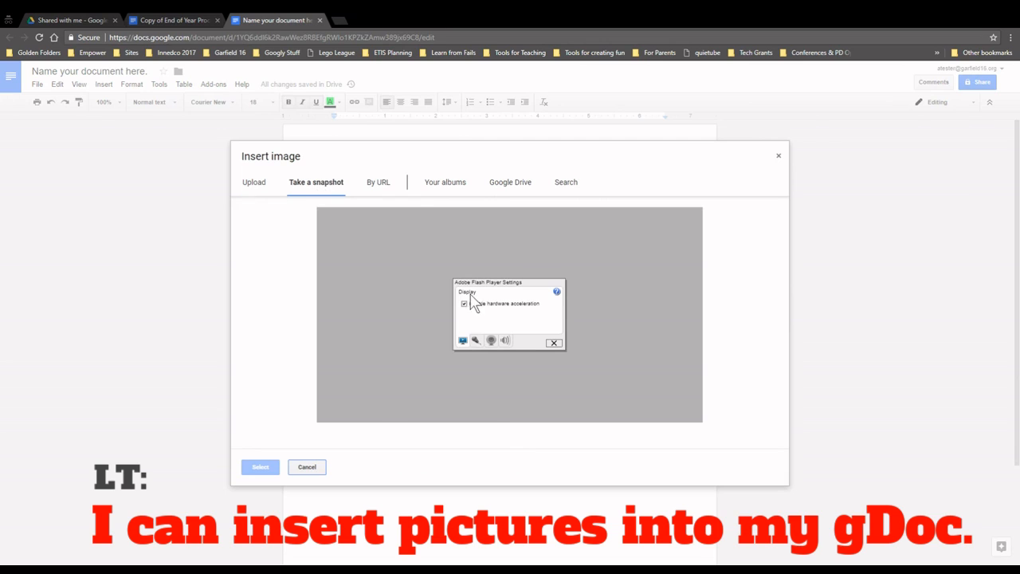
click(549, 341)
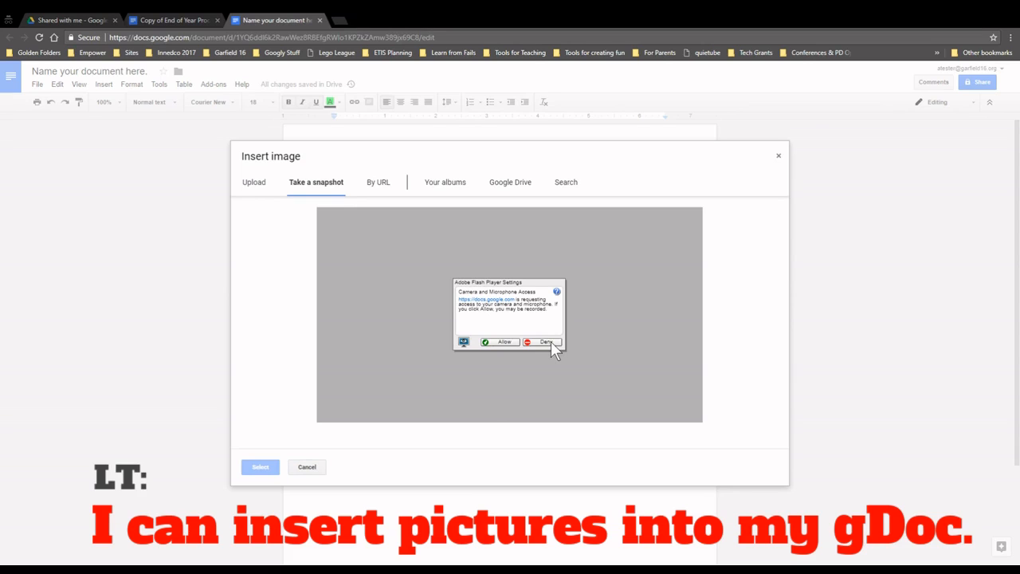
click(513, 341)
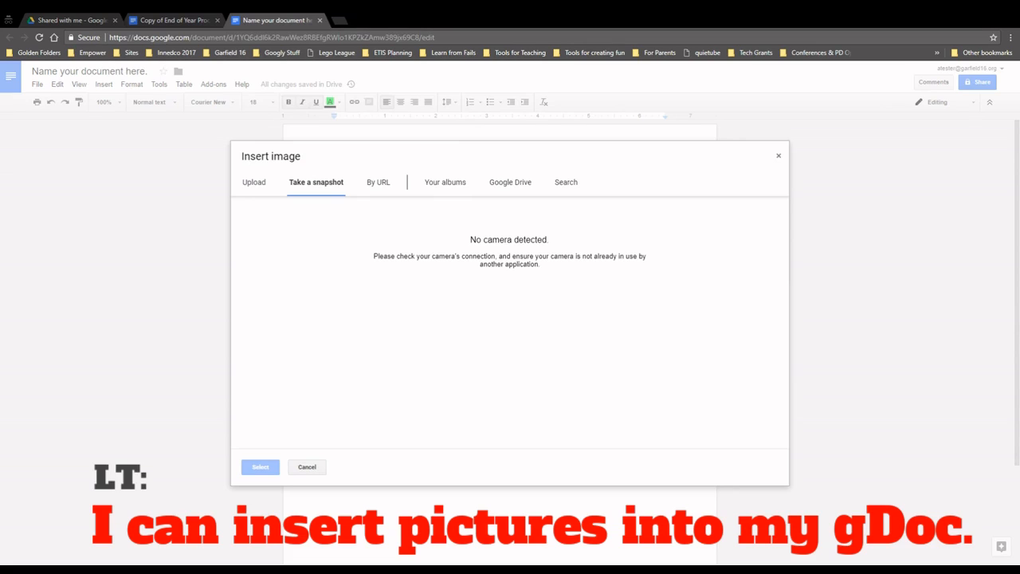
Examine the URL, personal albums and Google Drive sources for inserting an image.
click(382, 191)
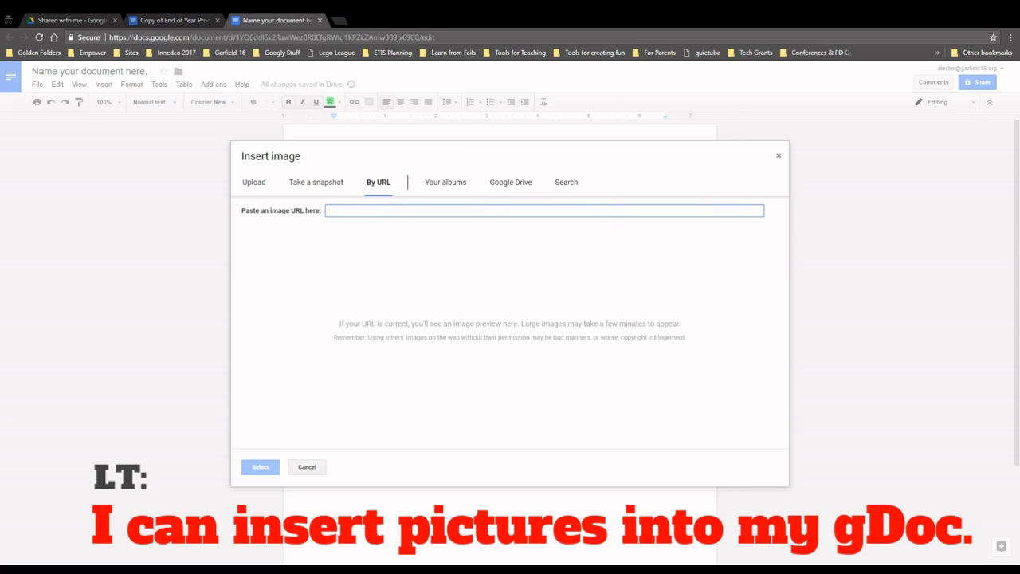
click(462, 188)
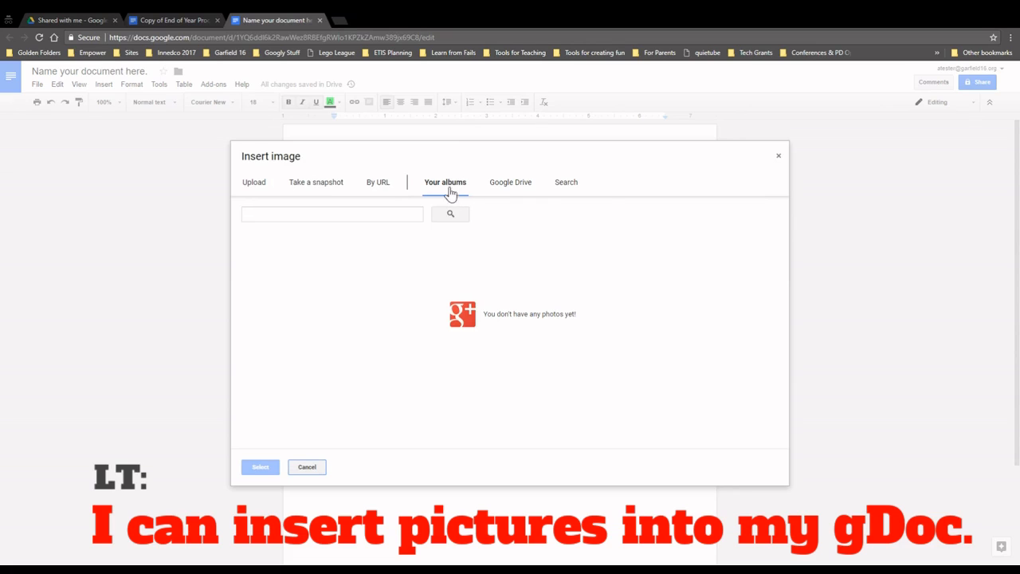
click(499, 189)
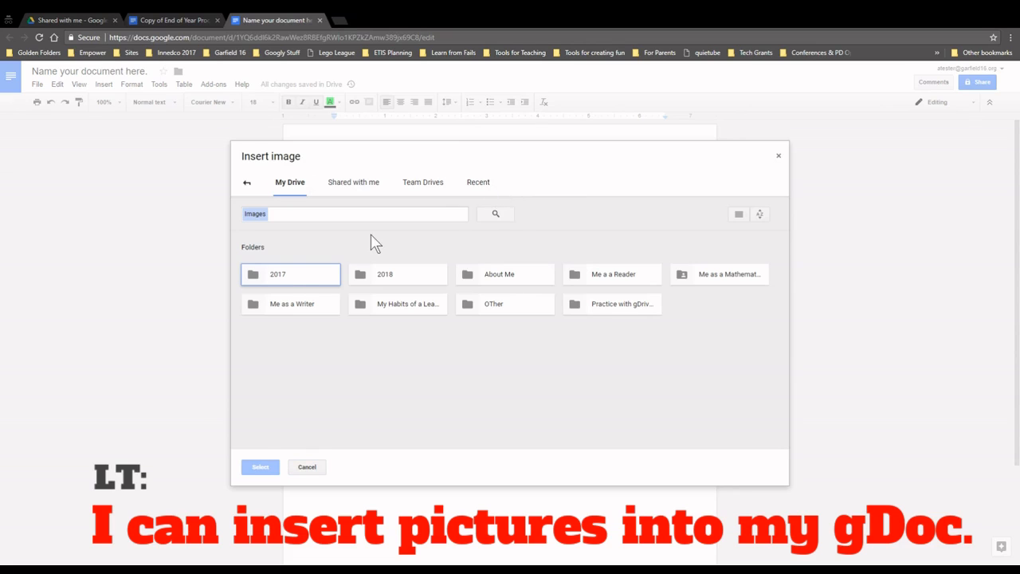
click(246, 182)
Search Google images for "cats in hats" and insert the picture of the sleeping orange cat in a Santa hat.
click(569, 185)
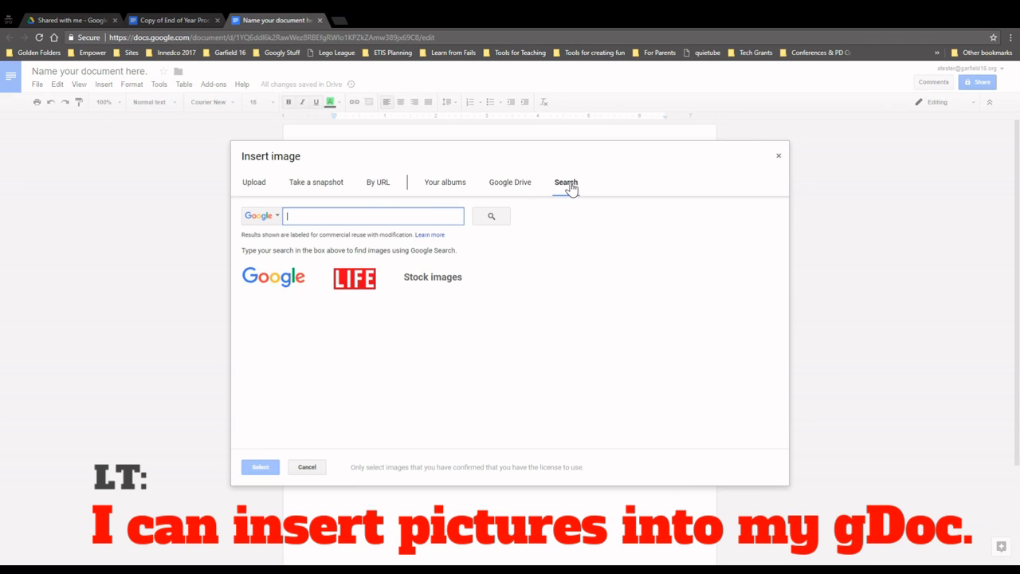
text(cats)
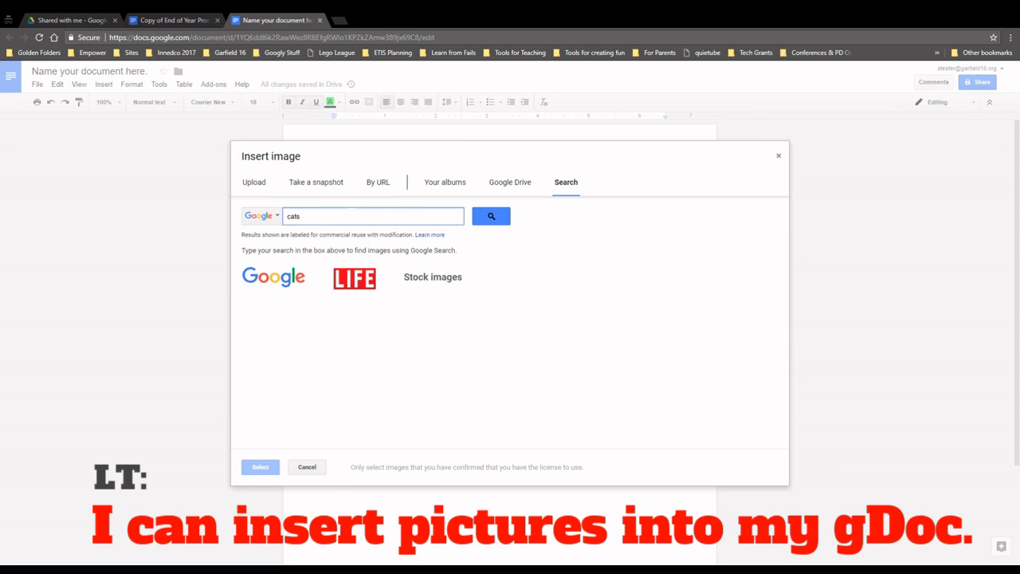
key(Return)
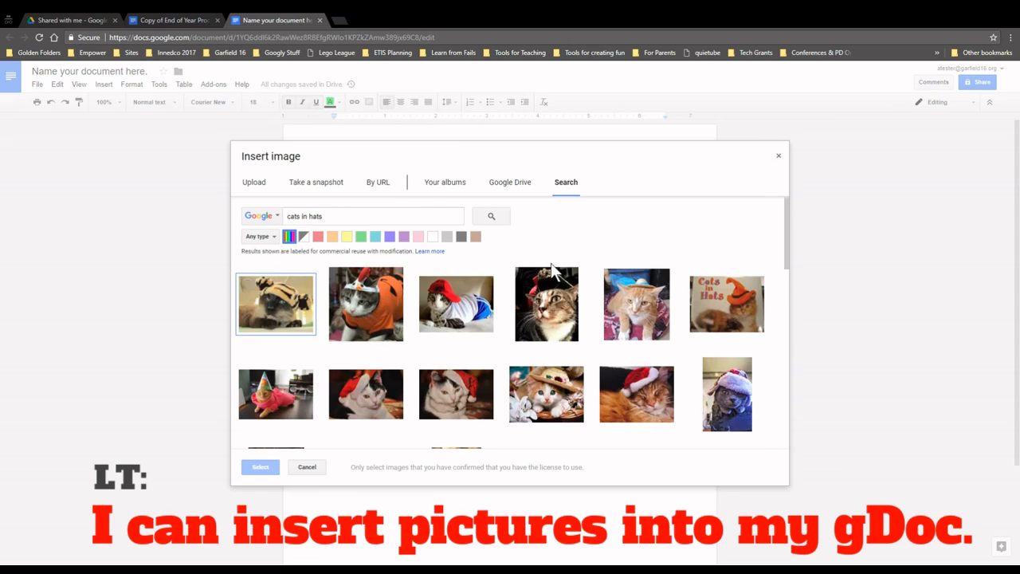
scroll(548, 267, down, 10)
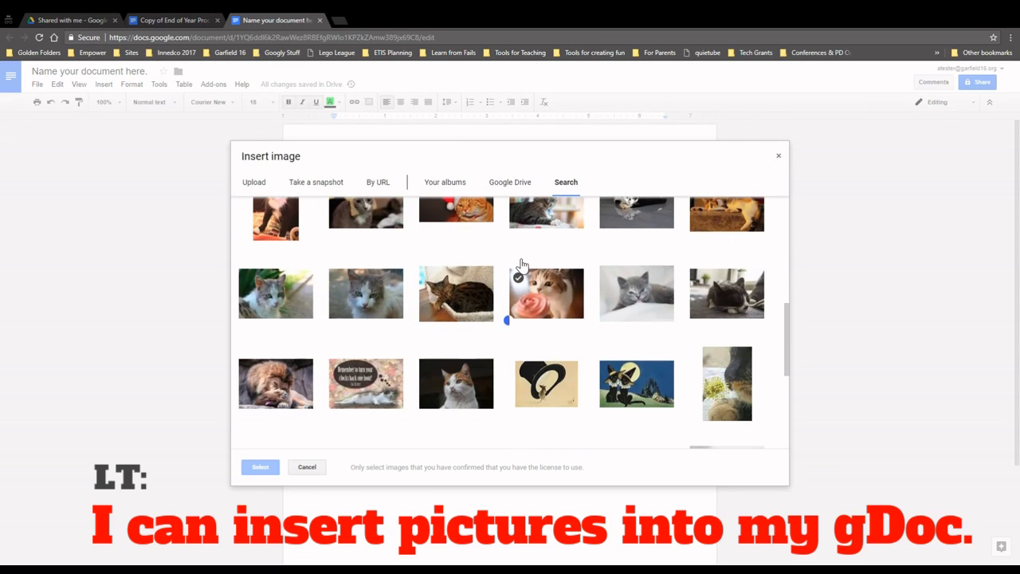
scroll(518, 267, up, 2)
click(380, 301)
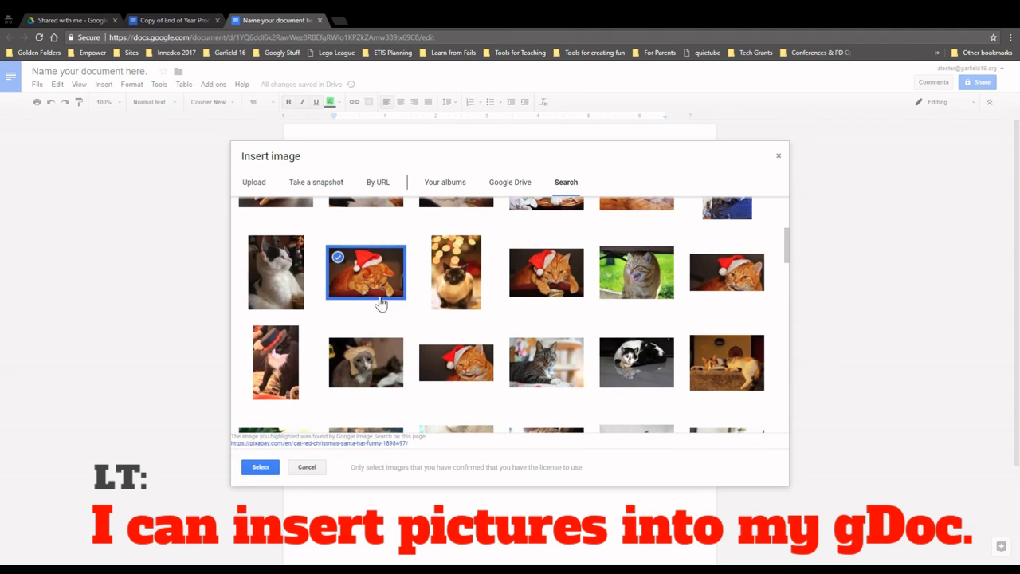
click(260, 467)
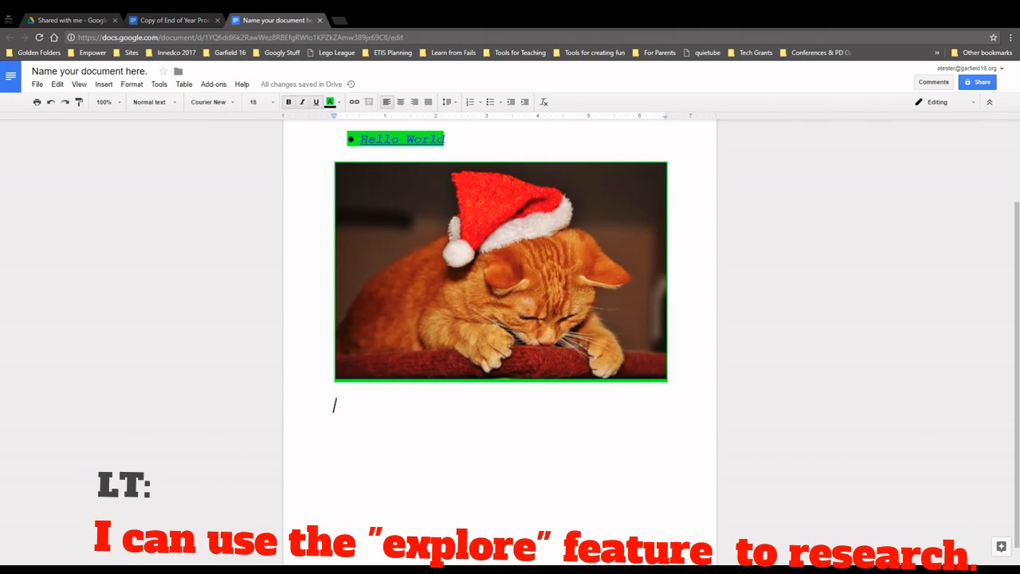
Open the Explore feature and add the word "Photsynthesis" below the cat picture.
click(992, 550)
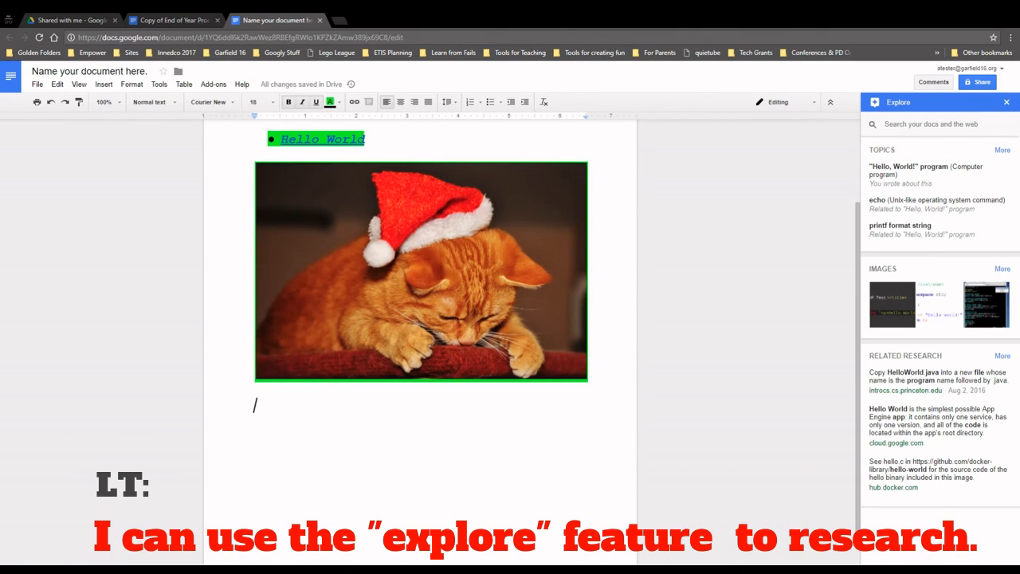
click(167, 84)
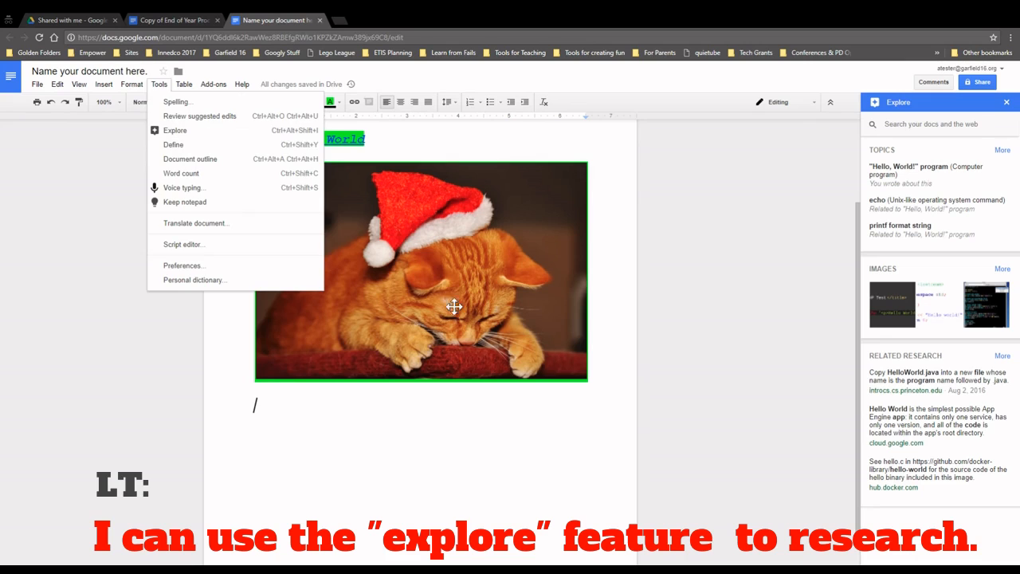
key(Escape)
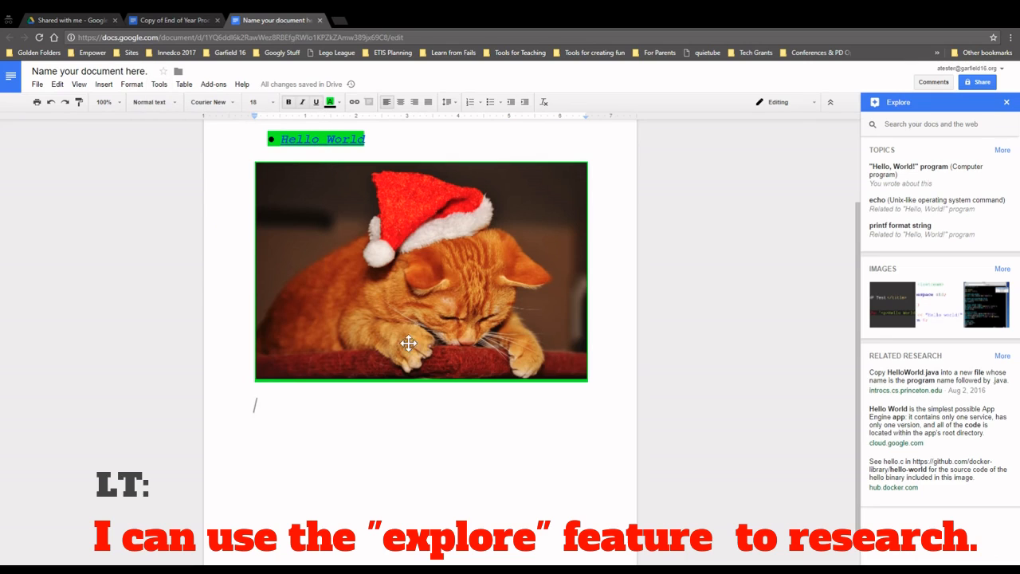
scroll(414, 339, down, 1)
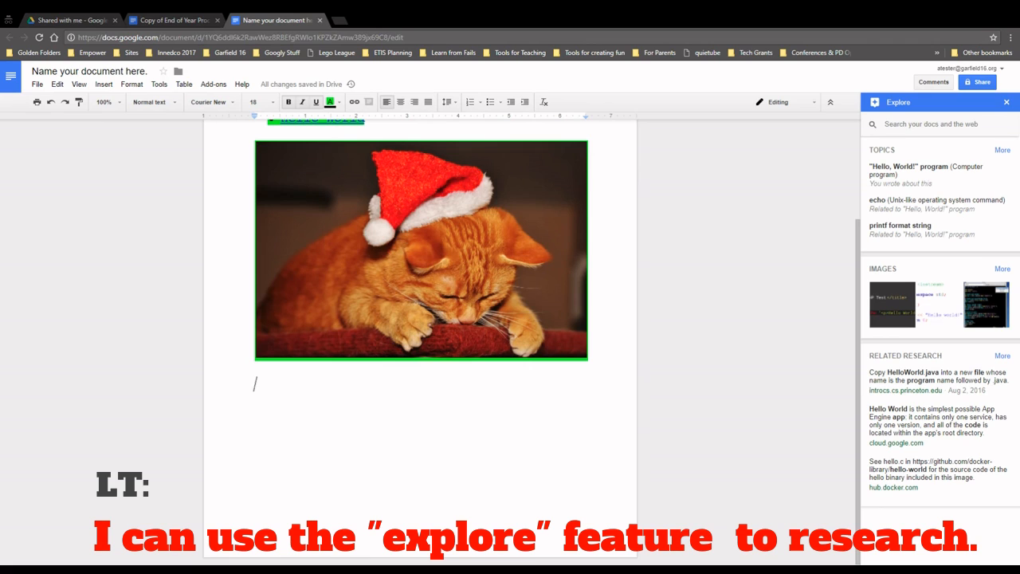
text(Photsynthesis)
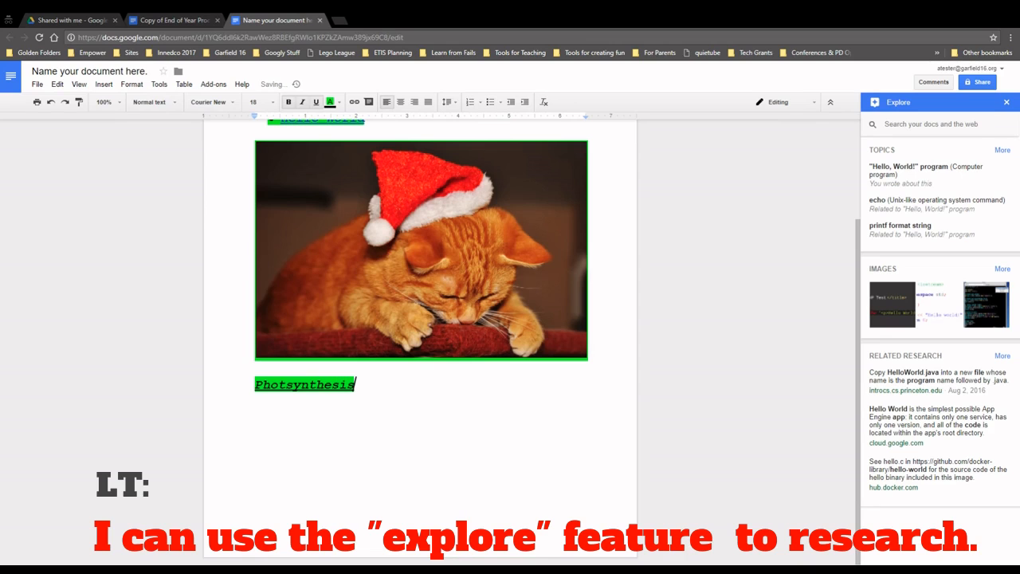
Search Explore for the word copied from the document and view the "Photosynthesis for Kids" web page, closing it when done.
drag(354, 384, 266, 385)
key(ctrl+c)
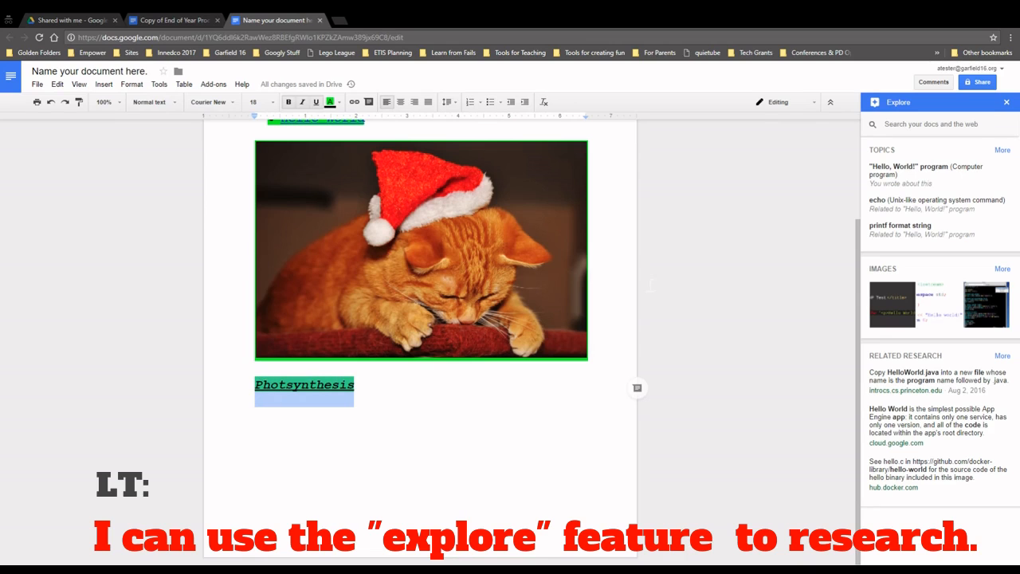
click(895, 124)
key(ctrl+v)
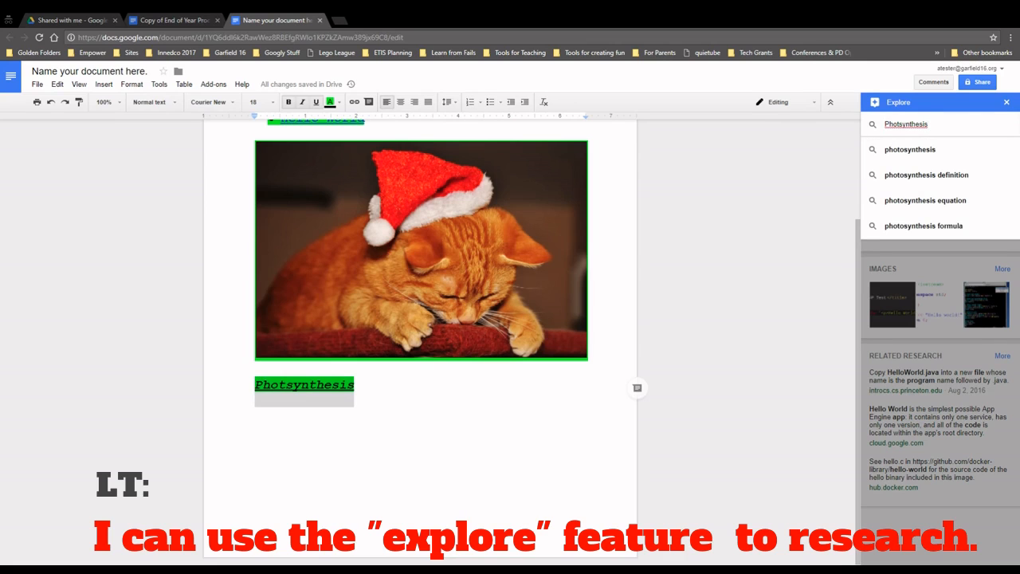
key(Return)
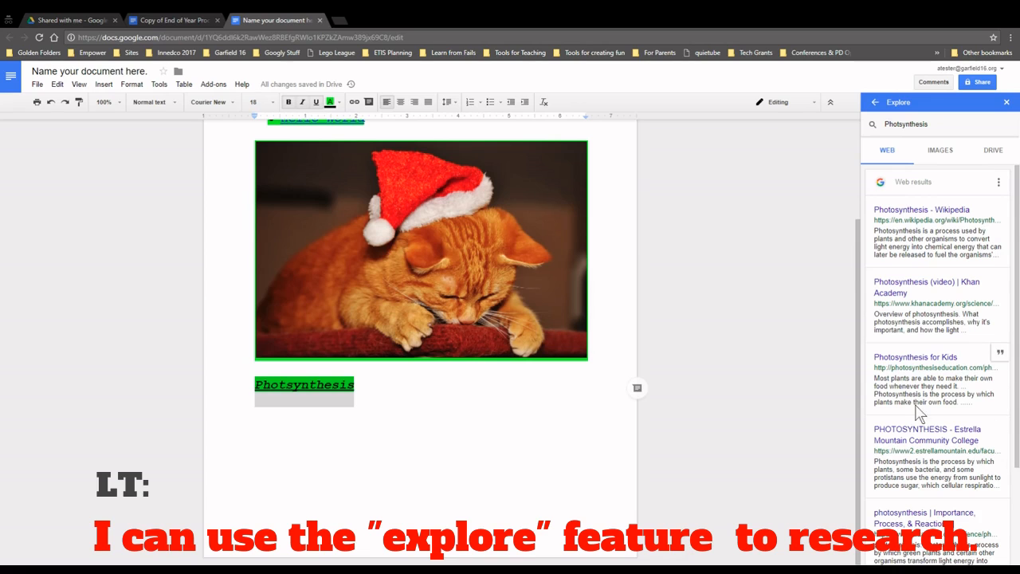
click(921, 357)
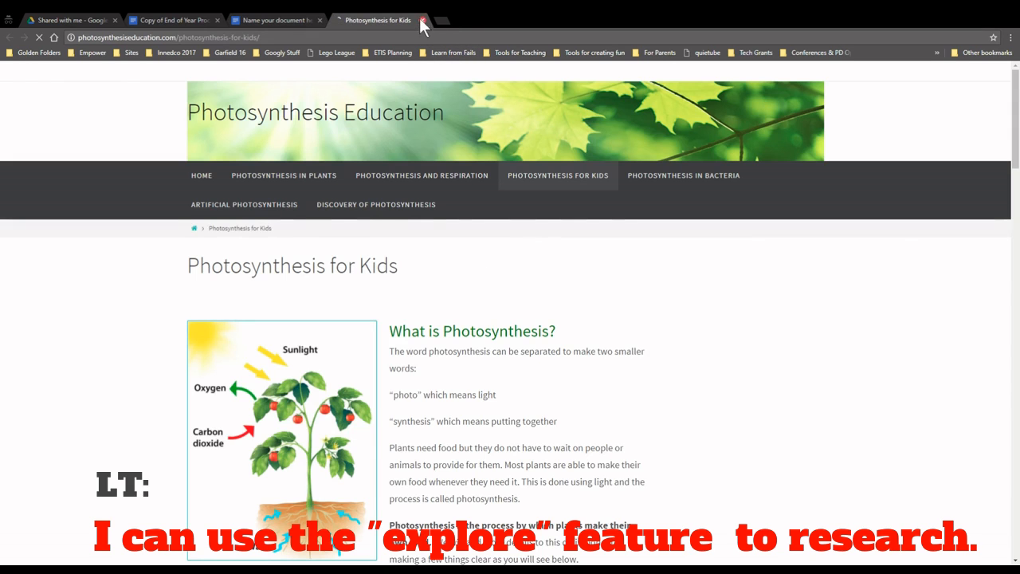
click(422, 19)
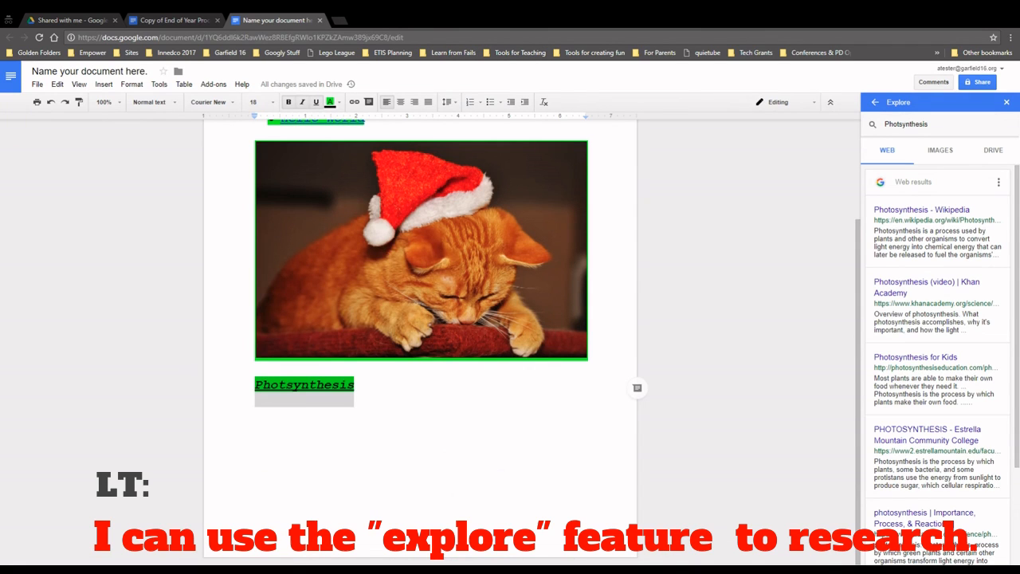
Insert the sunflower photosynthesis diagram from Explore's image results below the cat picture and add a new line after it.
click(942, 155)
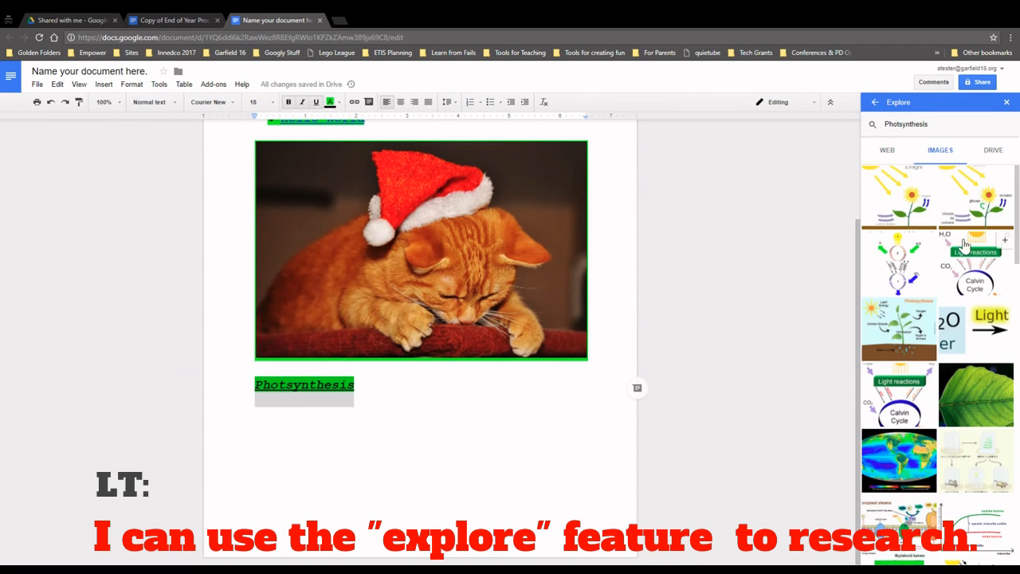
scroll(957, 240, down, 1)
scroll(957, 245, up, 1)
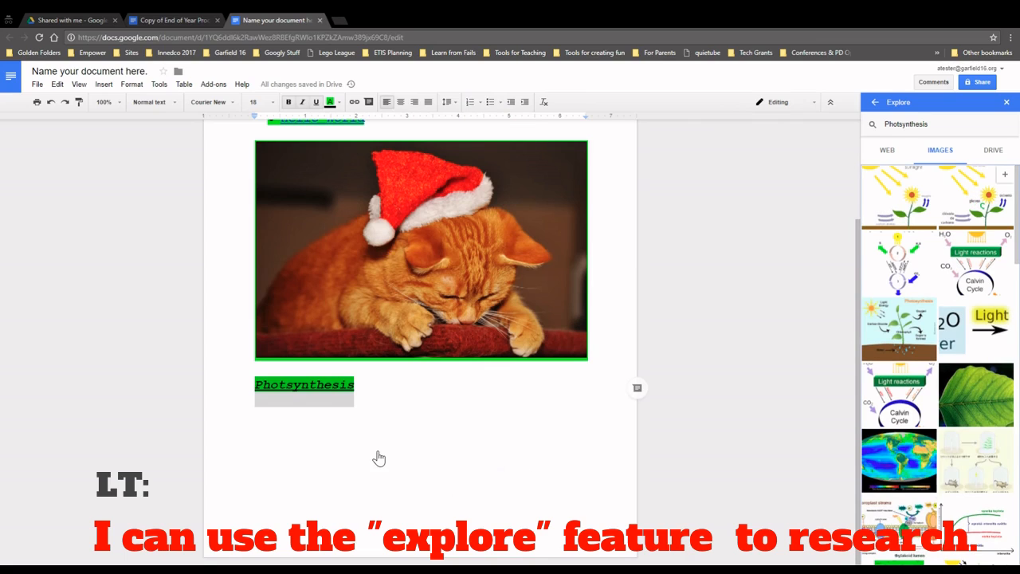
drag(379, 458, 398, 436)
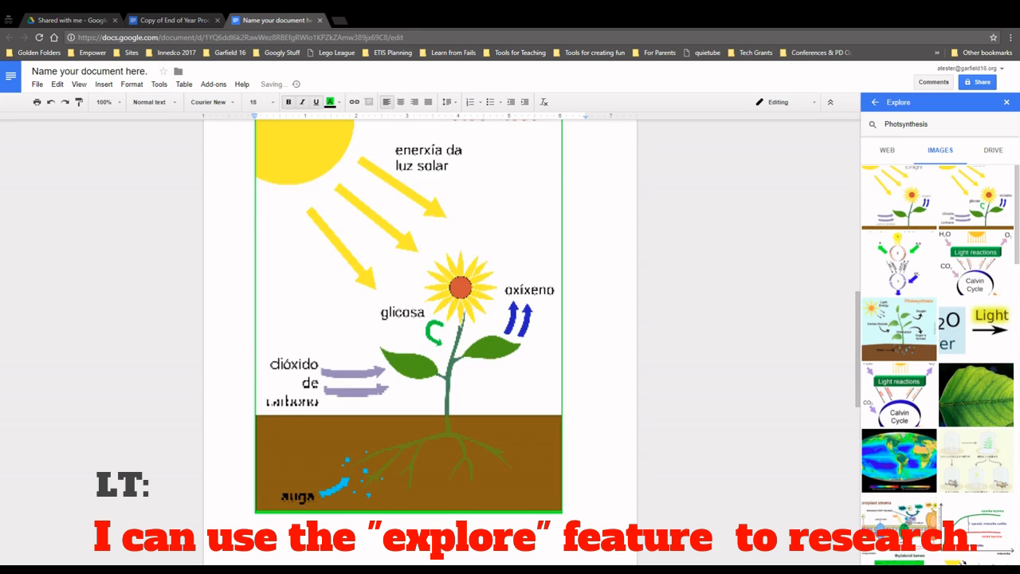
scroll(408, 342, down, 1)
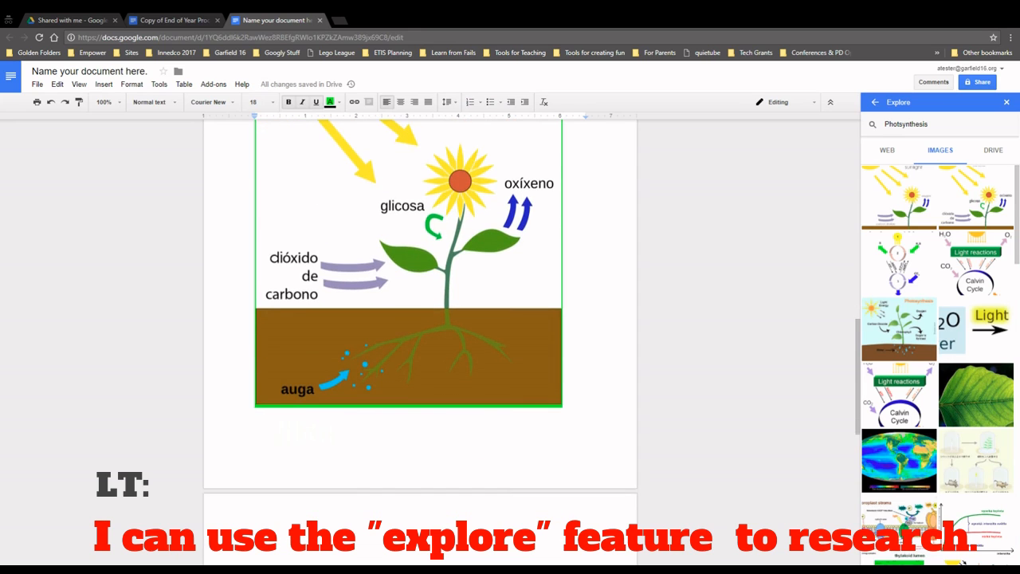
scroll(408, 343, up, 3)
scroll(408, 343, down, 4)
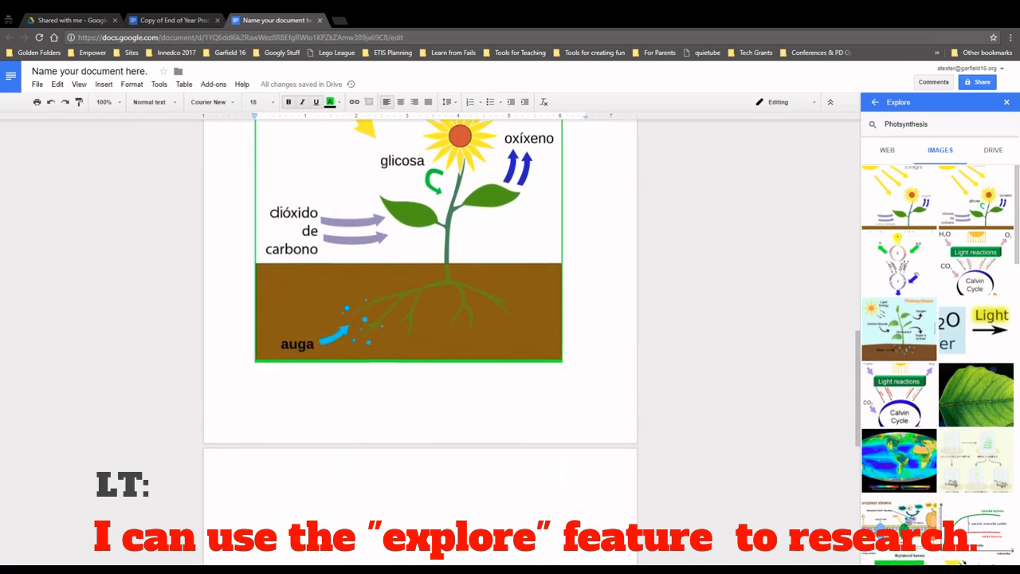
key(Return)
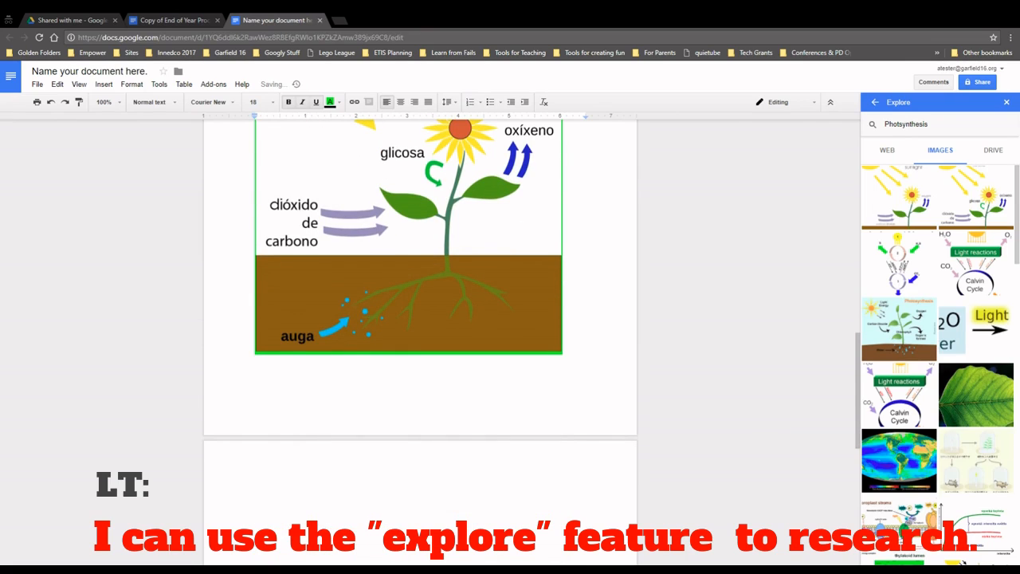
Insert the world map of ocean chlorophyll and land vegetation from Explore's image results below the sunflower diagram.
scroll(420, 319, down, 3)
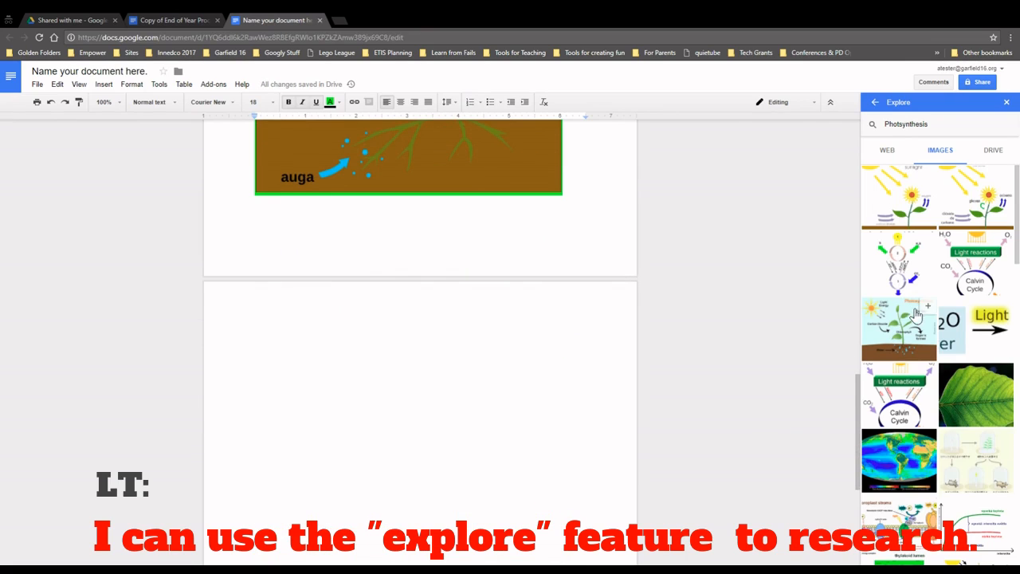
scroll(912, 319, down, 2)
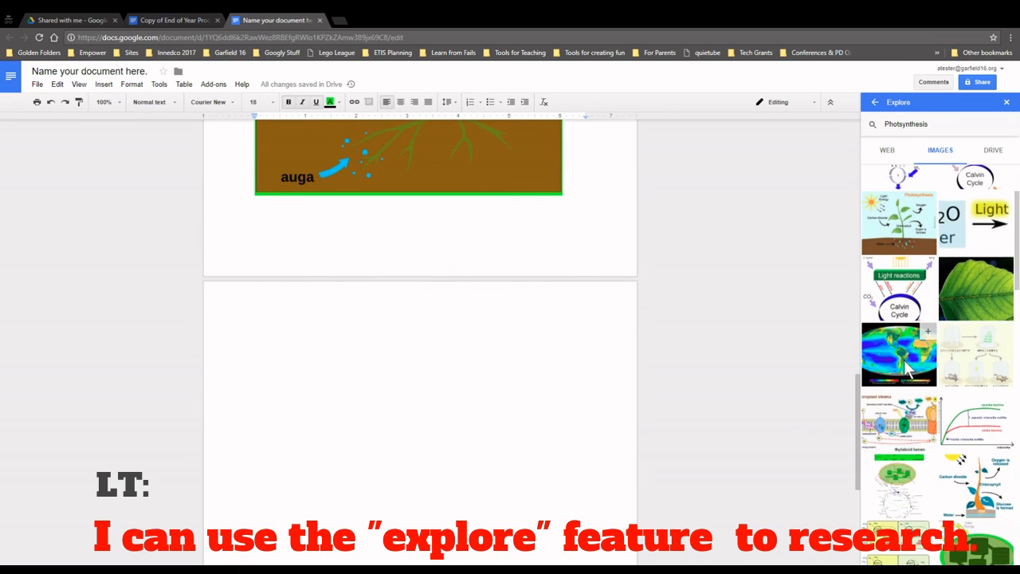
click(928, 333)
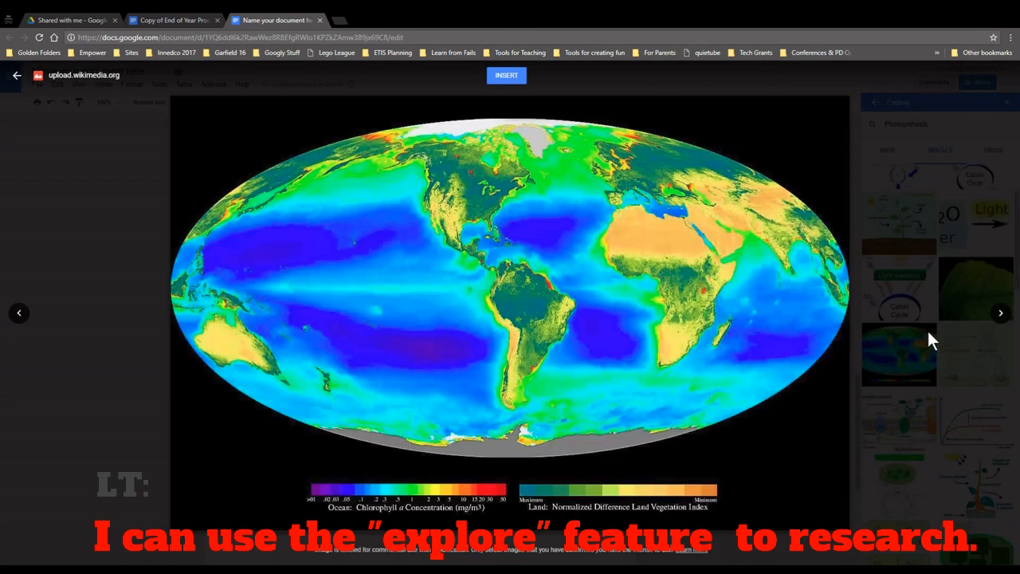
click(508, 77)
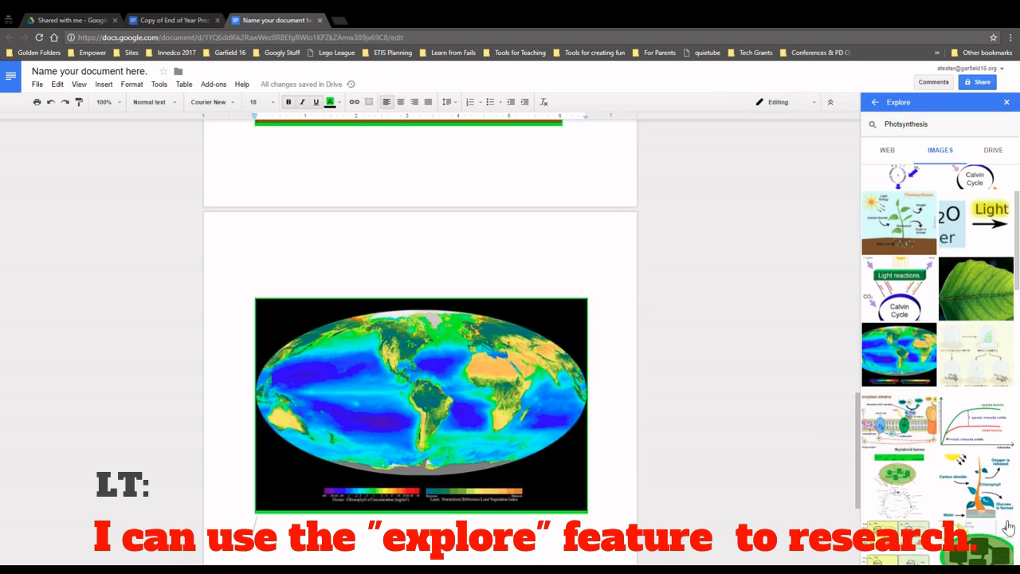
Check Explore's Drive results for the "Photsynthesis" search and close Explore.
click(992, 152)
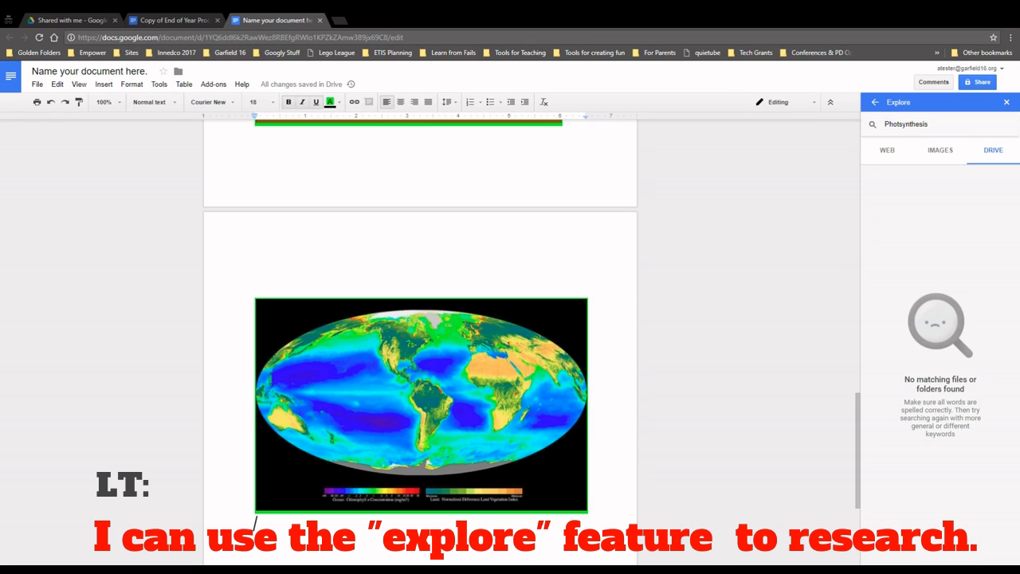
click(1006, 103)
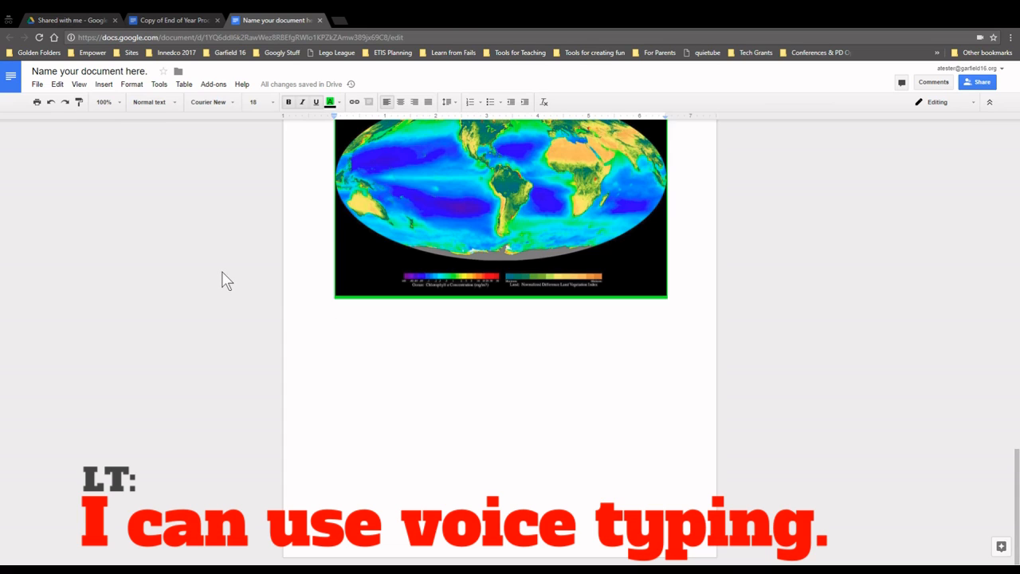
Open voice typing, shift its microphone box slightly away from the page and turn on dictation.
click(161, 86)
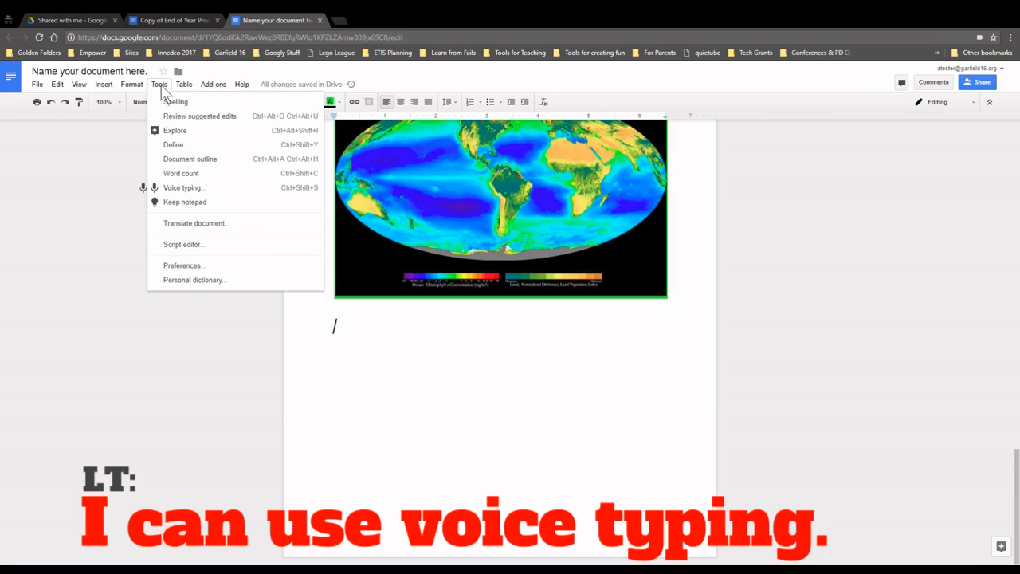
click(192, 188)
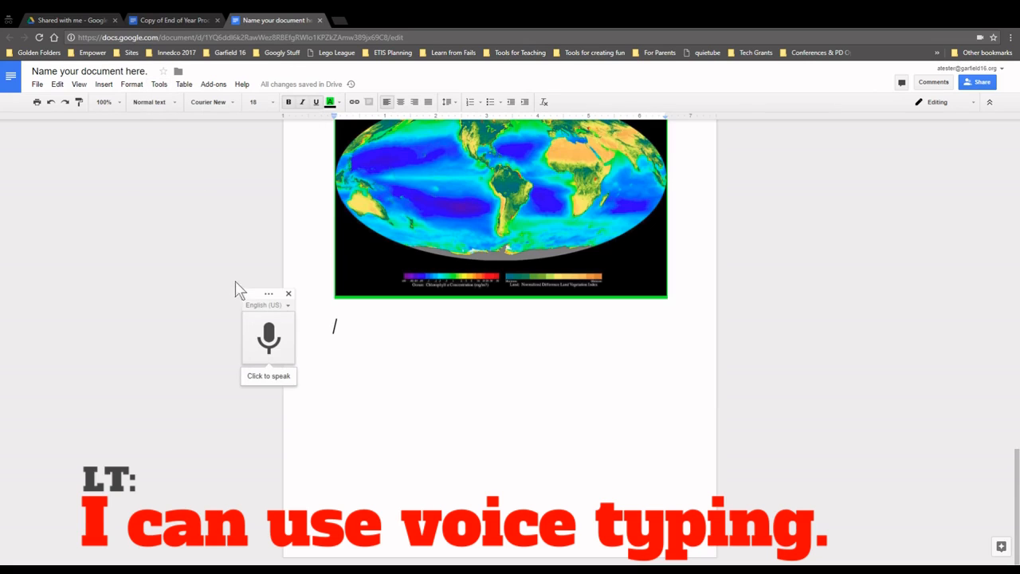
mouse_move(267, 294)
mouse_down()
mouse_move(264, 333)
mouse_move(237, 285)
mouse_move(263, 301)
mouse_up()
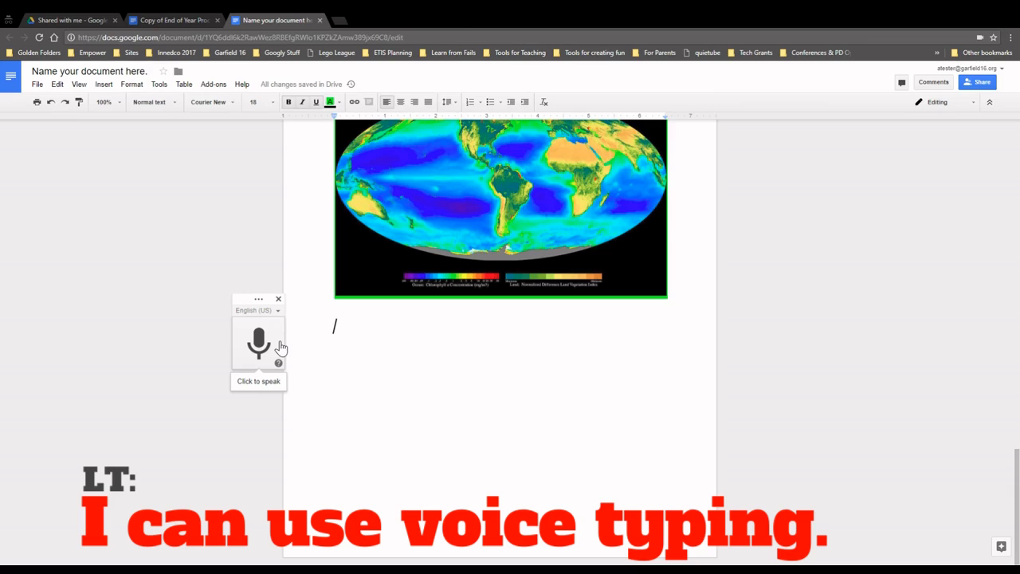
click(280, 346)
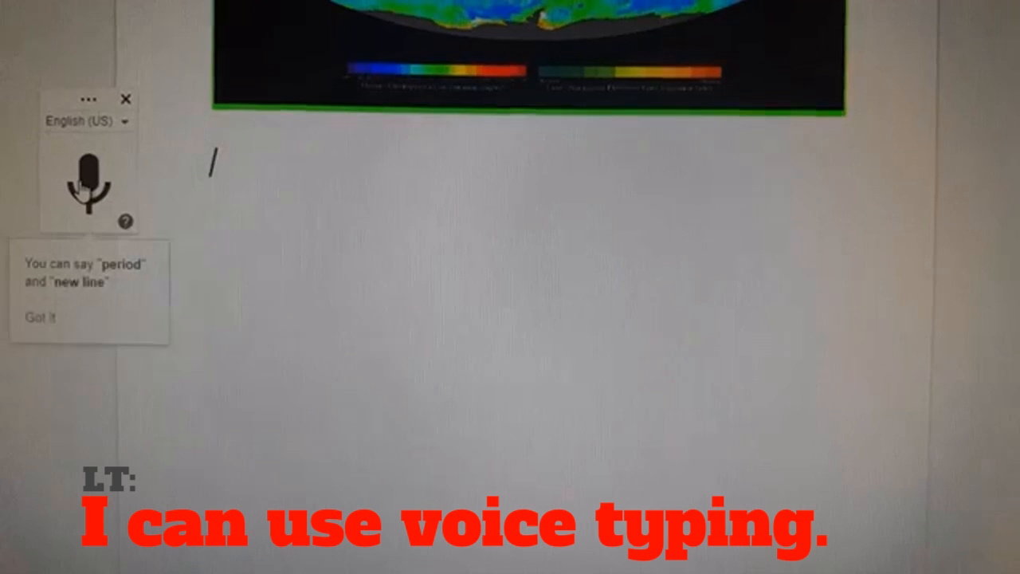
click(92, 187)
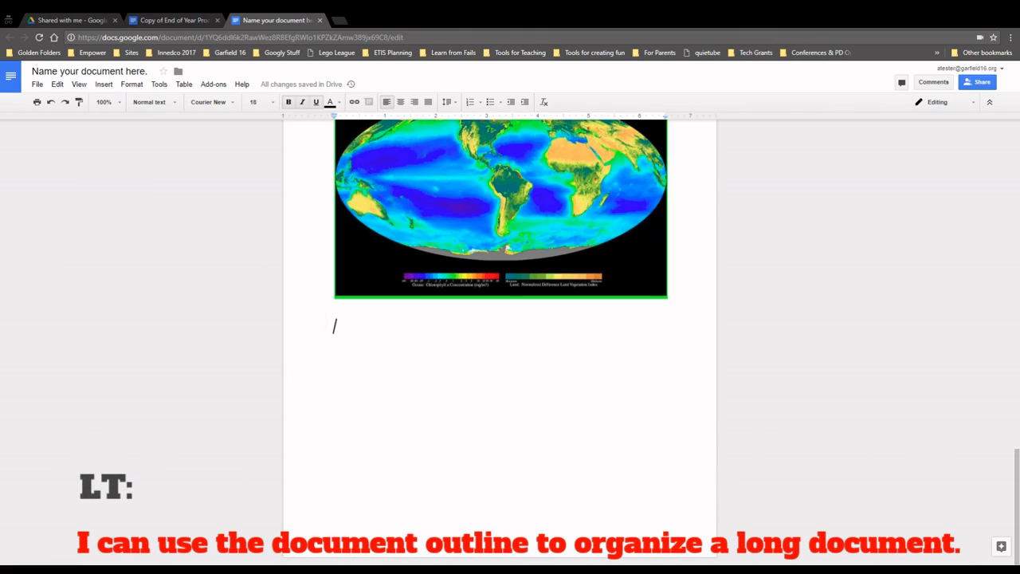
Enter the dates 10/2, 10/9, 10/16 and 10/23 on separate lines below the world map.
text(10)
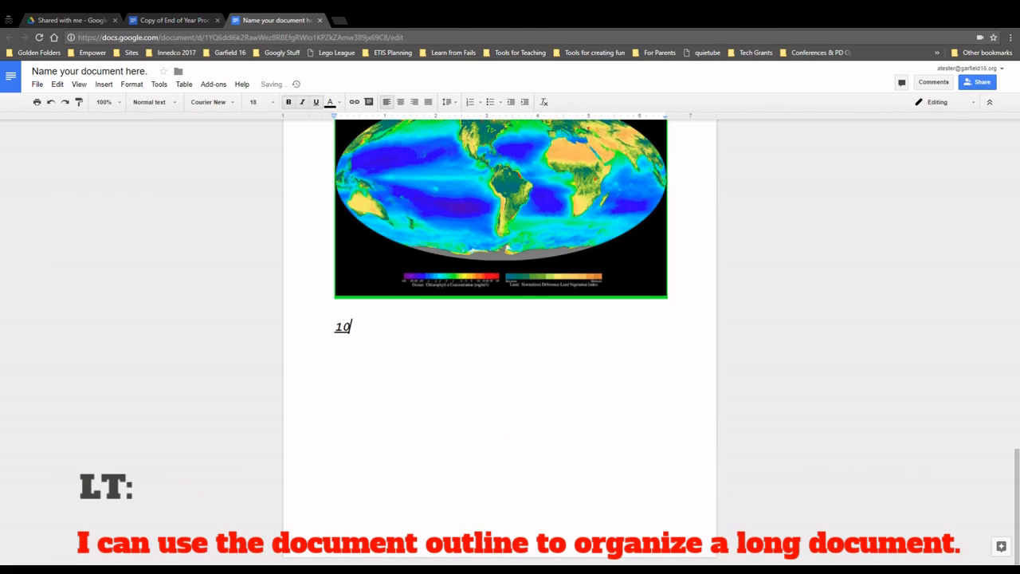
text(/2)
key(Return)
text(10/9 )
text(1)
text(0/16)
key(Return)
text(10)
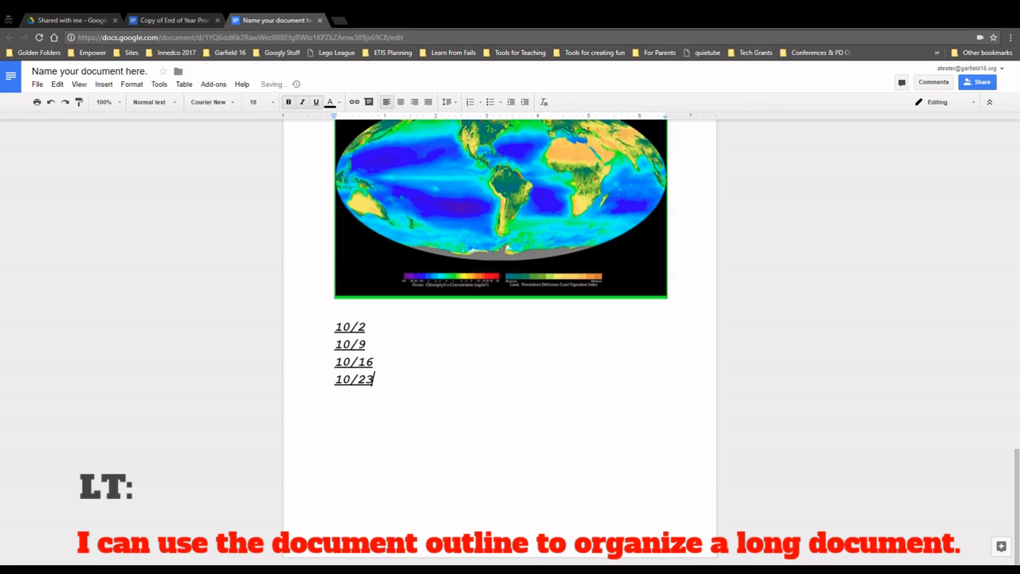
Add filler text on a new line under each of the first three dates: ";lkajdfklj;adf", ";lkja;dfk" and ";kaj;sf".
click(366, 326)
key(Return)
text(;lkajdfklj;adf)
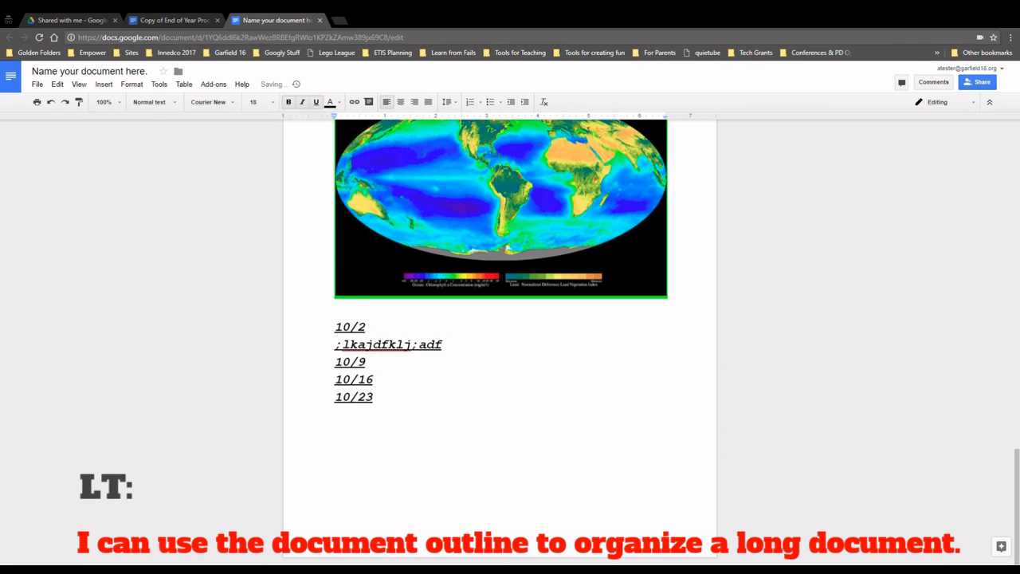
key(Down)
key(Return)
text(;lkja;dfk)
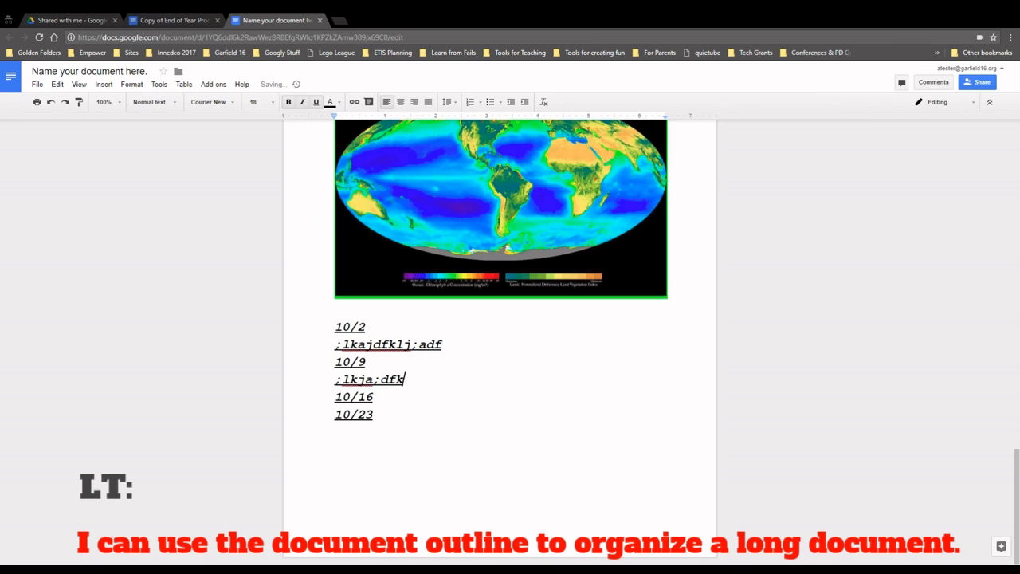
key(Down)
key(Return)
text(;kaj;sf)
Apply the Heading 1 style to the date lines 10/2 and 10/9.
triple_click(358, 326)
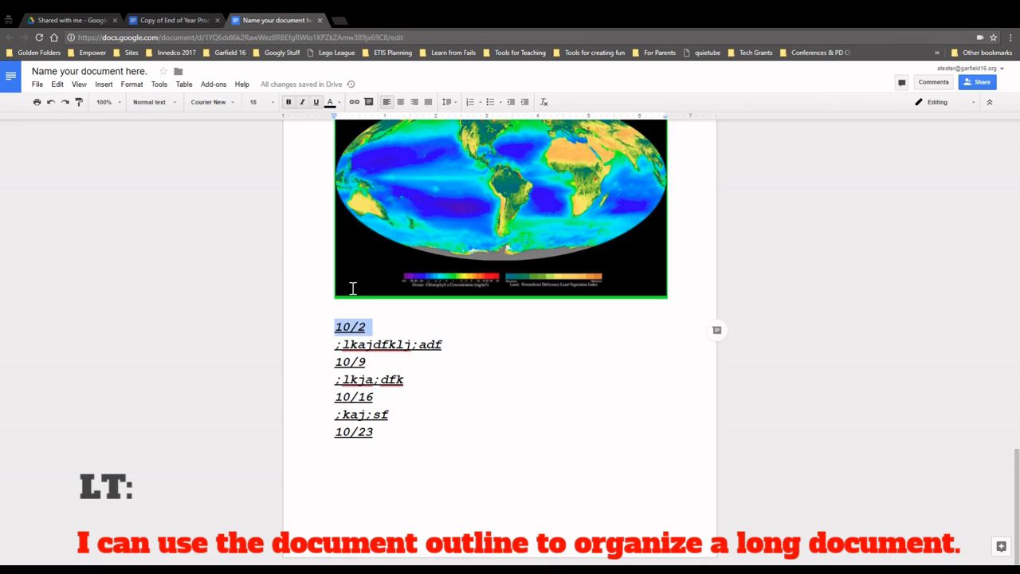
click(173, 103)
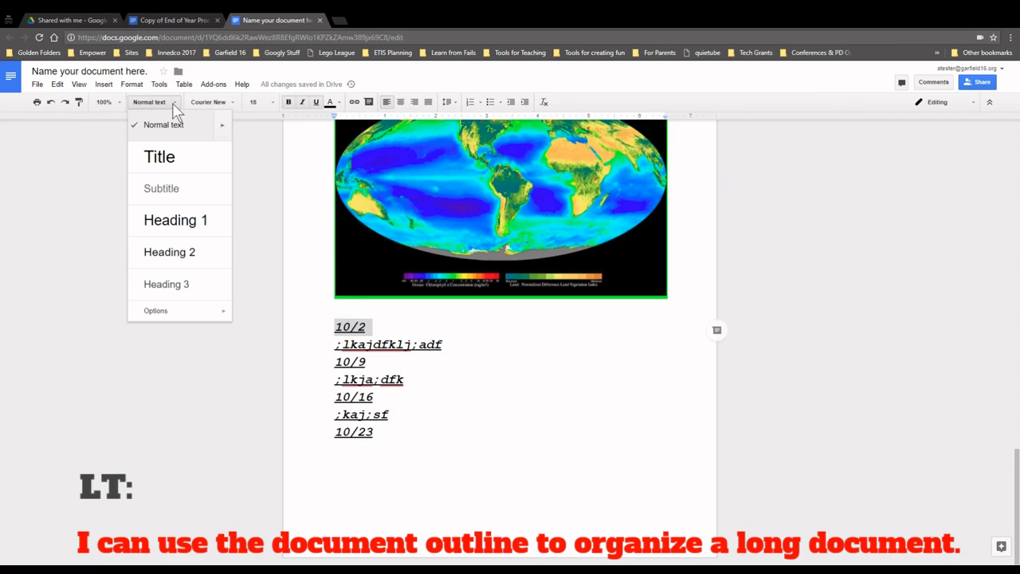
click(188, 223)
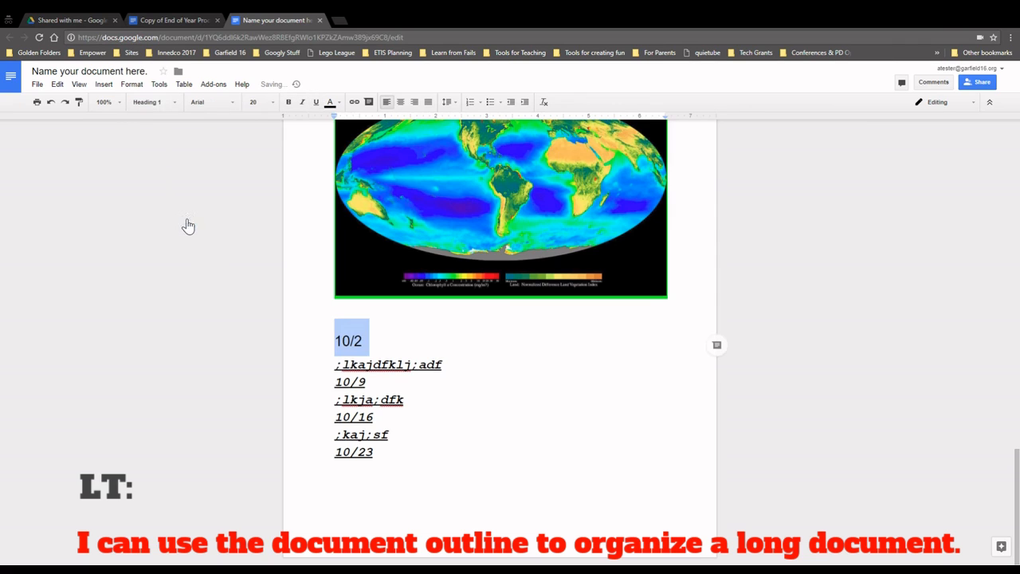
triple_click(344, 383)
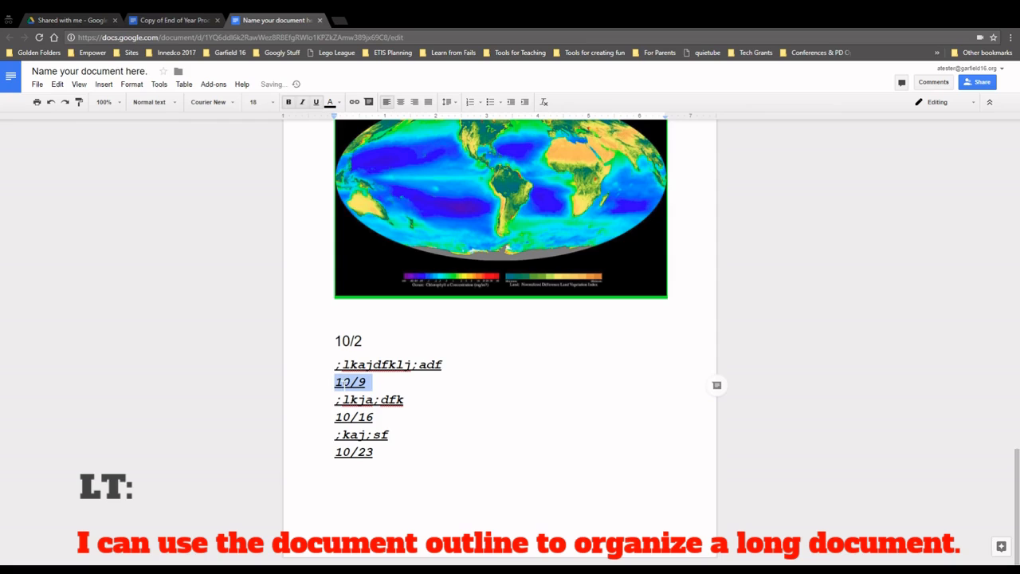
click(151, 102)
click(175, 229)
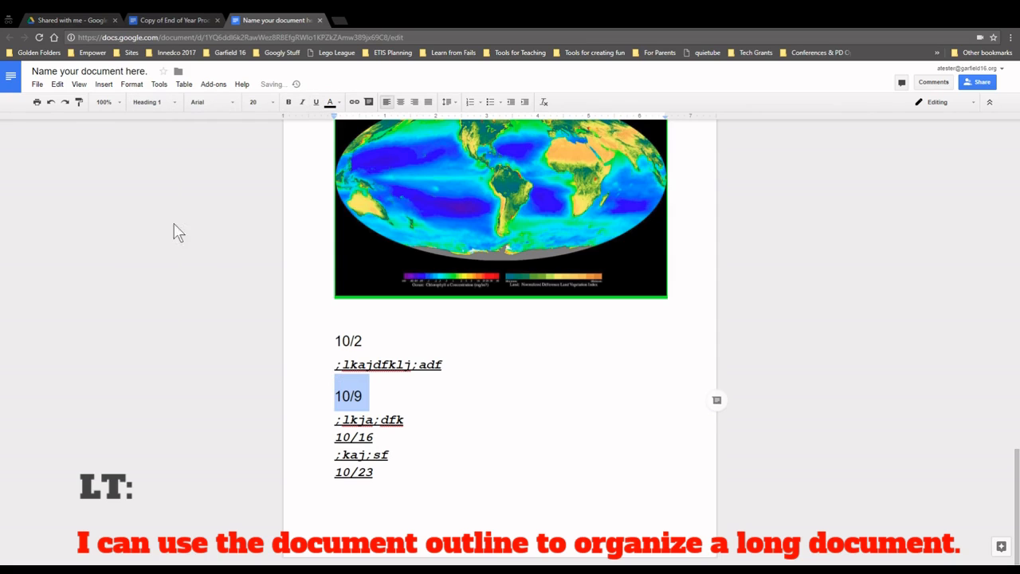
Apply the Heading 1 style to the date lines 10/16 and 10/23.
triple_click(350, 437)
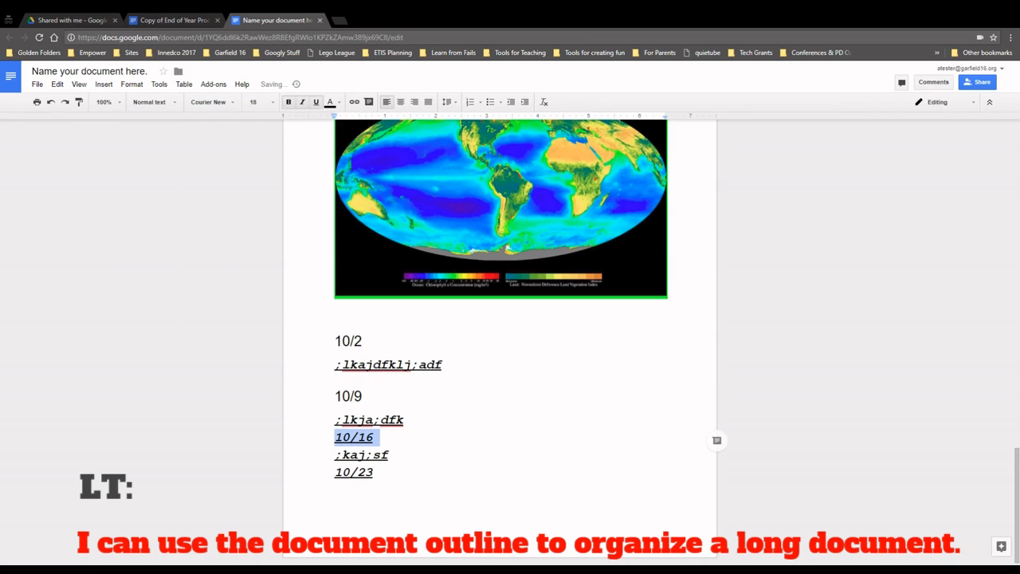
click(168, 105)
click(176, 231)
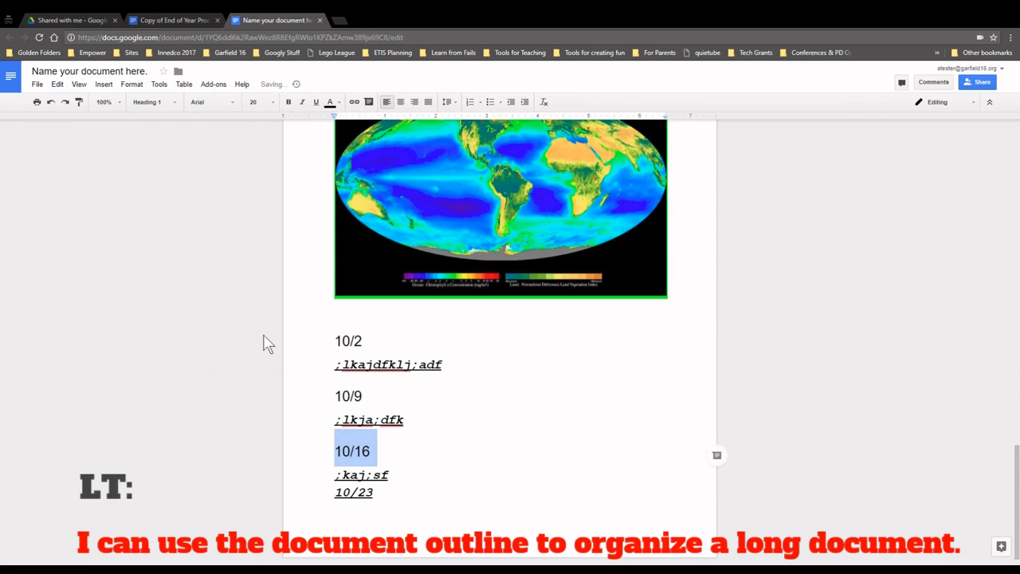
scroll(266, 343, down, 1)
drag(379, 472, 333, 472)
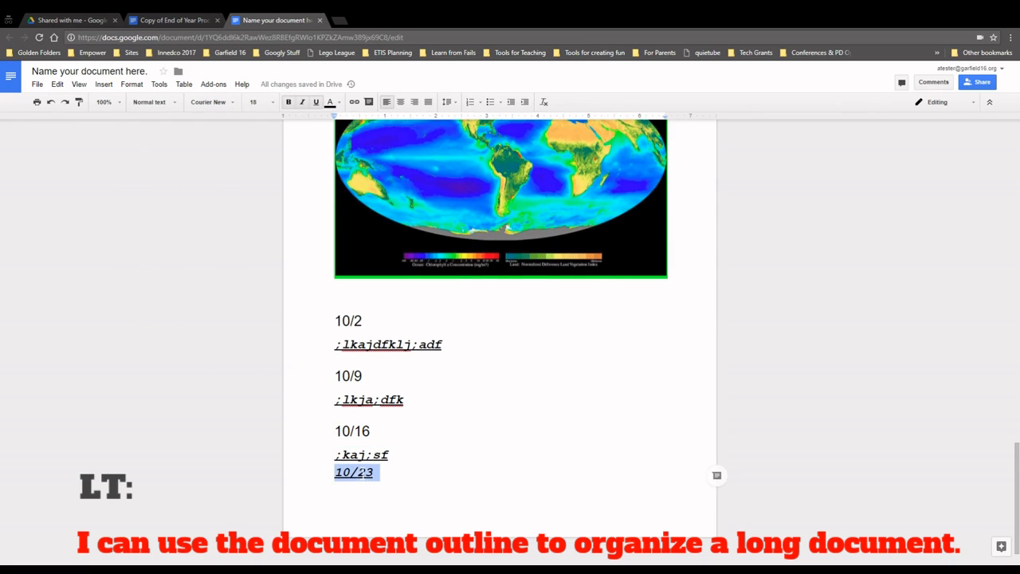
click(167, 105)
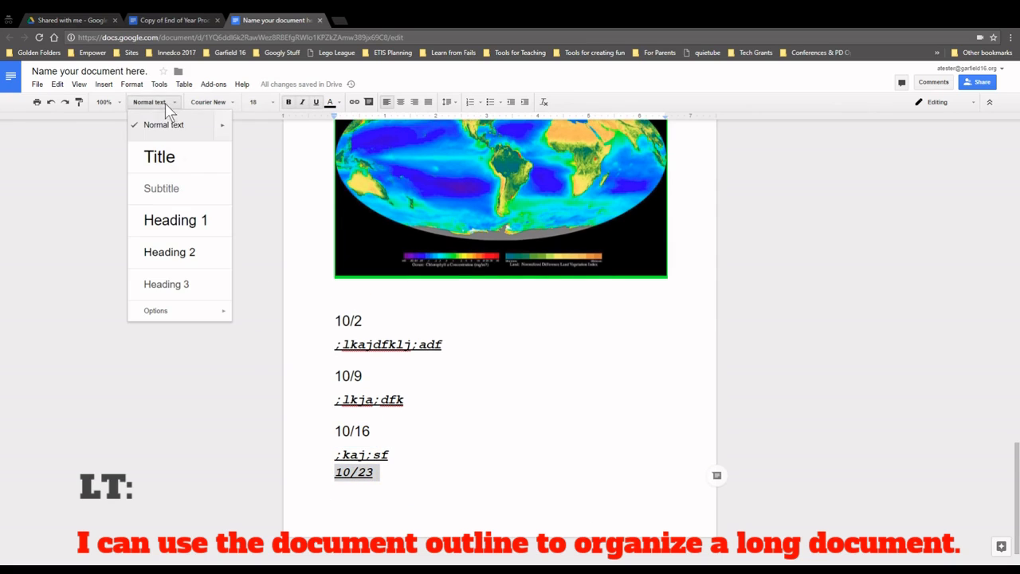
click(191, 233)
Insert blank lines before the 10/2 heading so that all the dated entries move onto the last page.
click(335, 225)
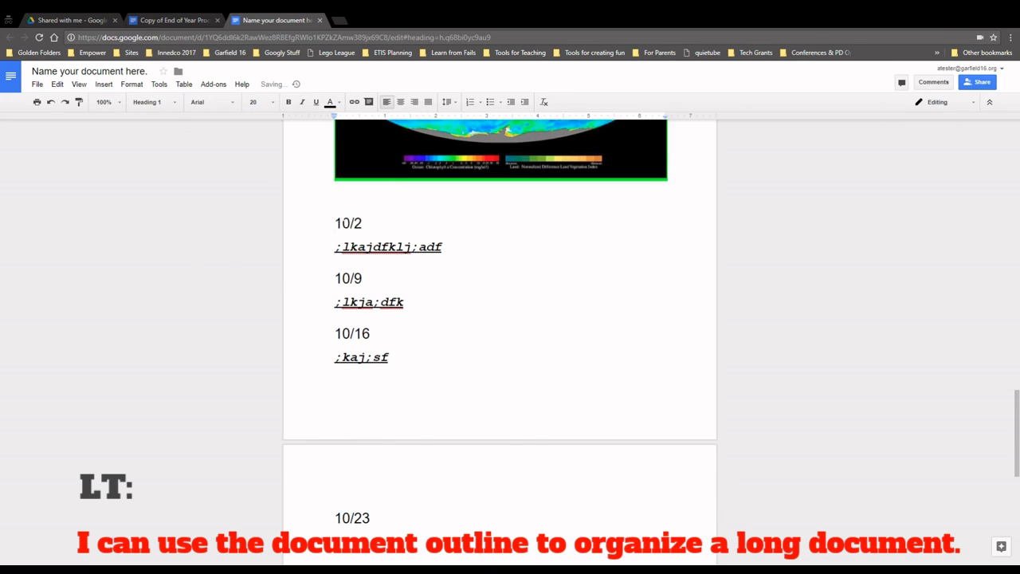
key(Return)
key(Return)
key(Return)
key(Return)
key(Return)
key(Return)
key(Return)
key(Return)
key(Return)
key(BackSpace)
key(BackSpace)
key(BackSpace)
key(BackSpace)
key(BackSpace)
key(BackSpace)
key(BackSpace)
key(BackSpace)
key(Return)
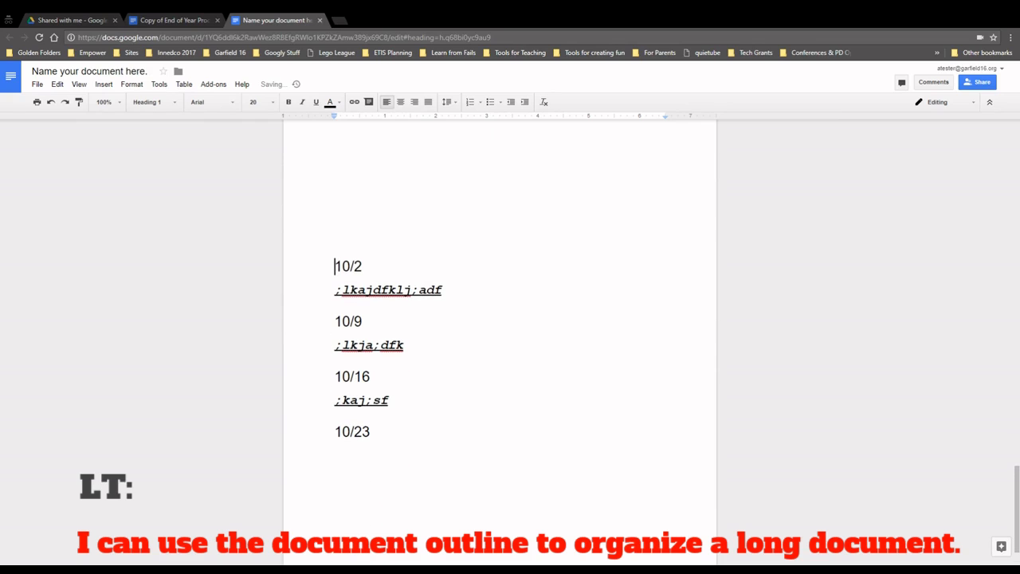
Place the cursor at the end of the filler text under 10/2 and display the document outline.
double_click(375, 289)
click(443, 290)
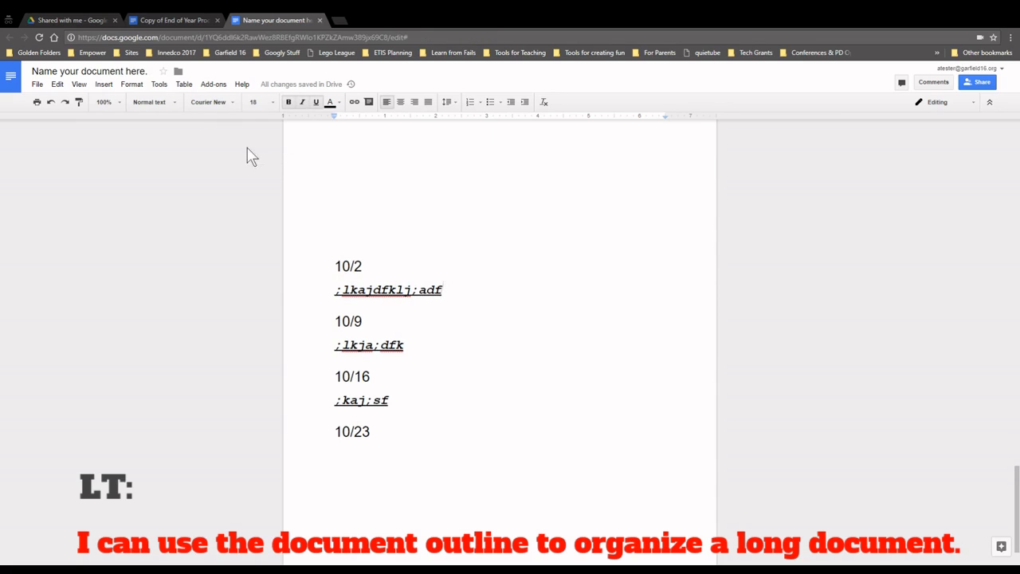
click(161, 85)
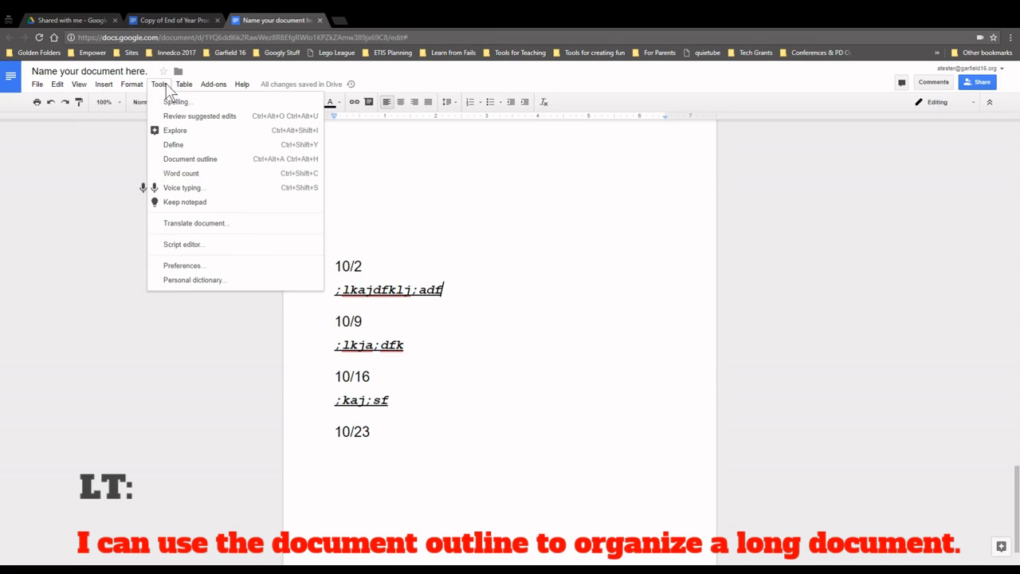
click(187, 159)
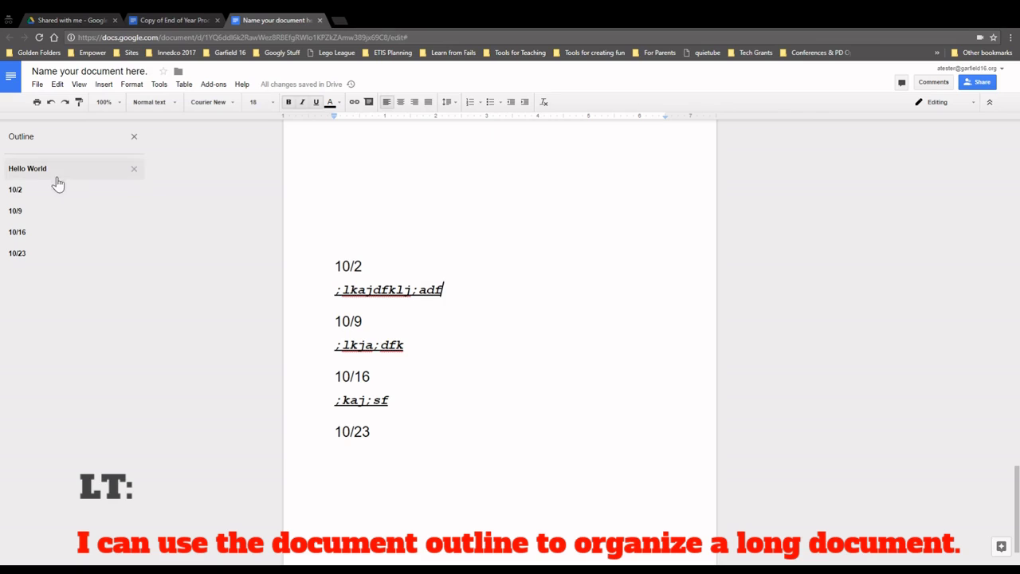
Locate the "Hello World" text at the start of the document and remove its entry from the outline.
scroll(362, 235, up, 12)
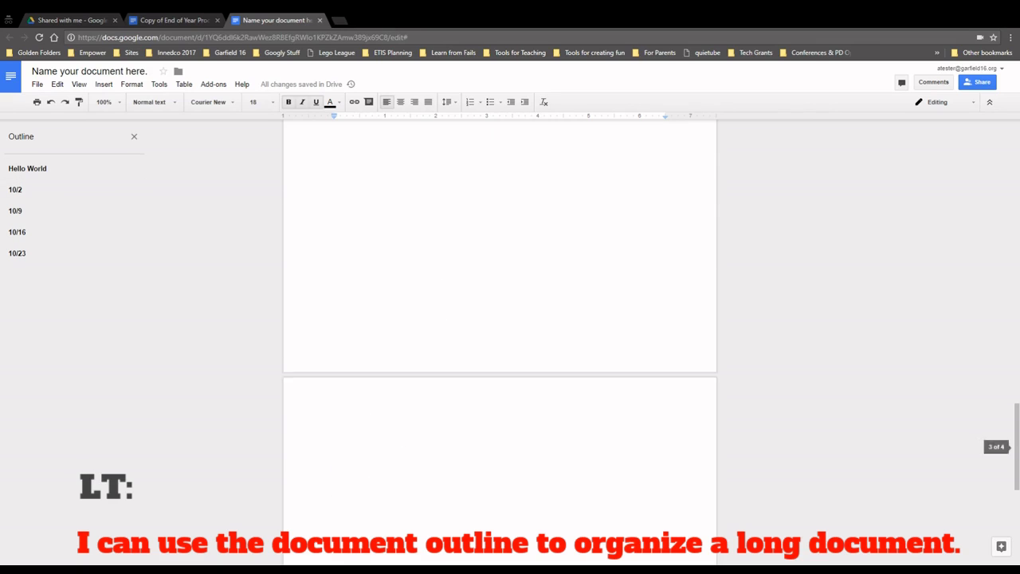
scroll(362, 235, up, 15)
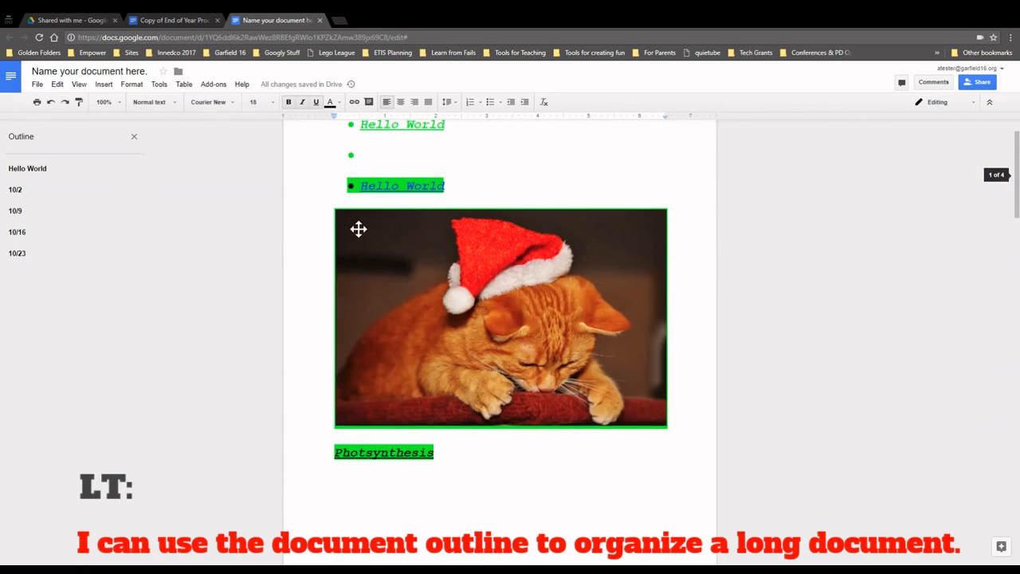
click(388, 248)
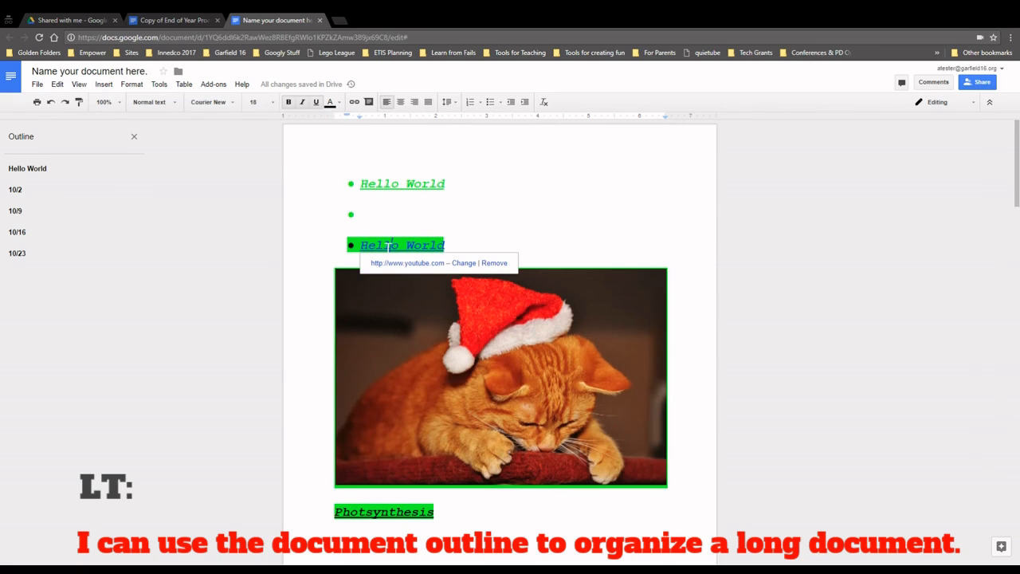
click(134, 168)
Add three more lines of filler notes below the existing text under the 10/2 heading, starting with "Notes here".
scroll(286, 337, down, 4)
scroll(500, 319, down, 20)
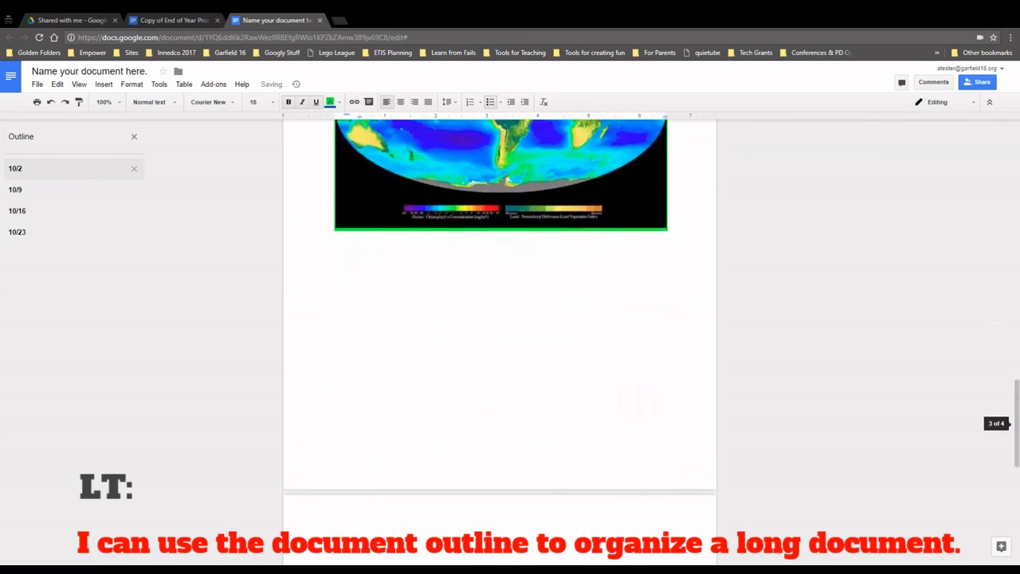
scroll(499, 319, up, 3)
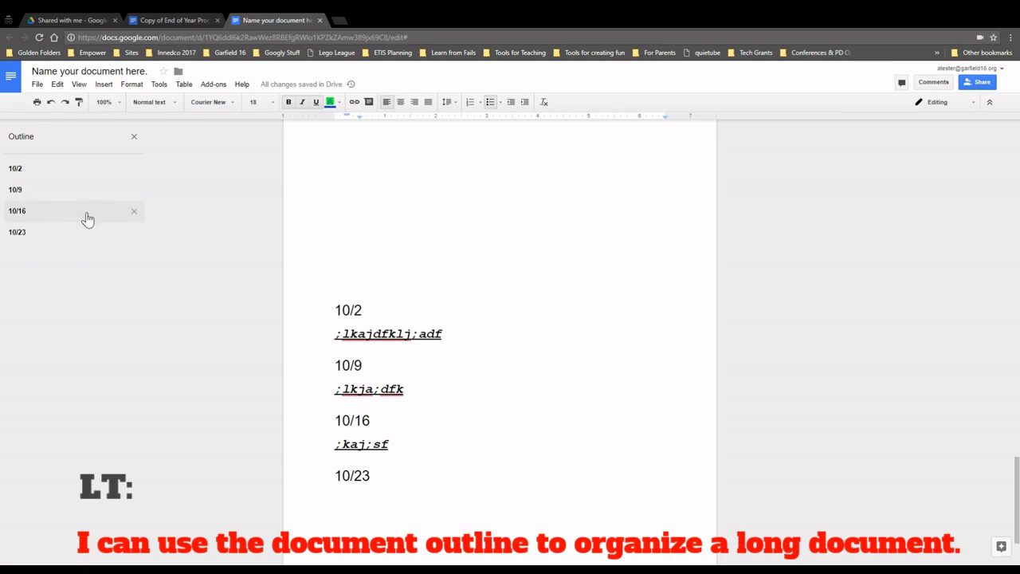
double_click(367, 311)
click(443, 333)
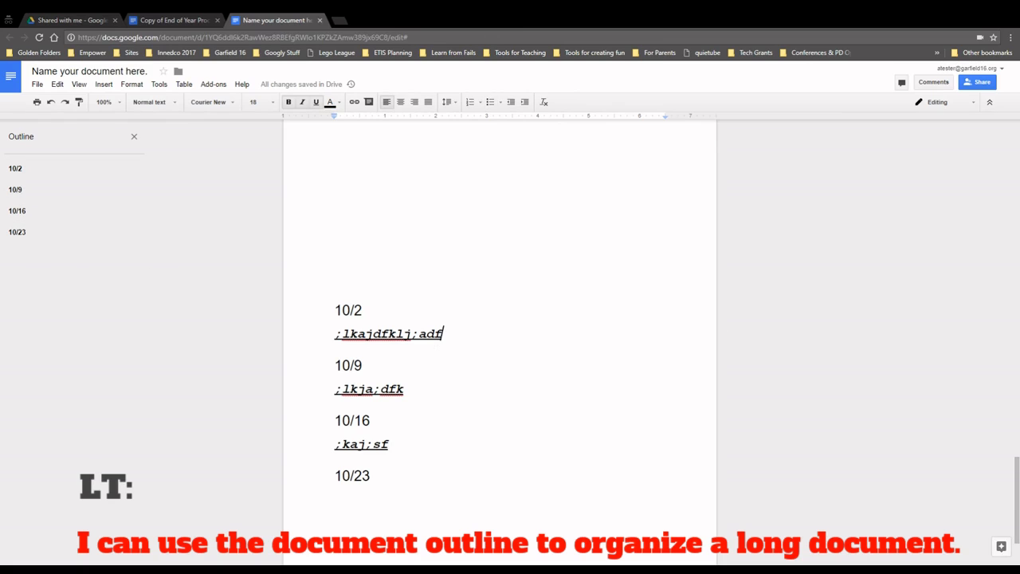
key(Return)
text(Notes herelkjlkj)
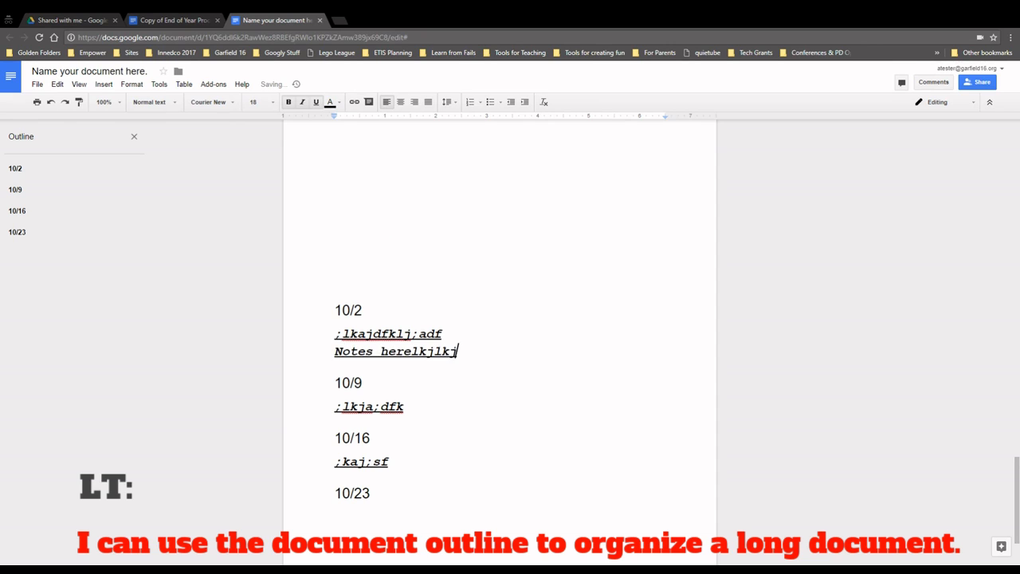
text(a;kjdf;lja)
key(Return)
text(Lkja;ldfkjdkjaf)
key(Return)
text(;lkja;ls)
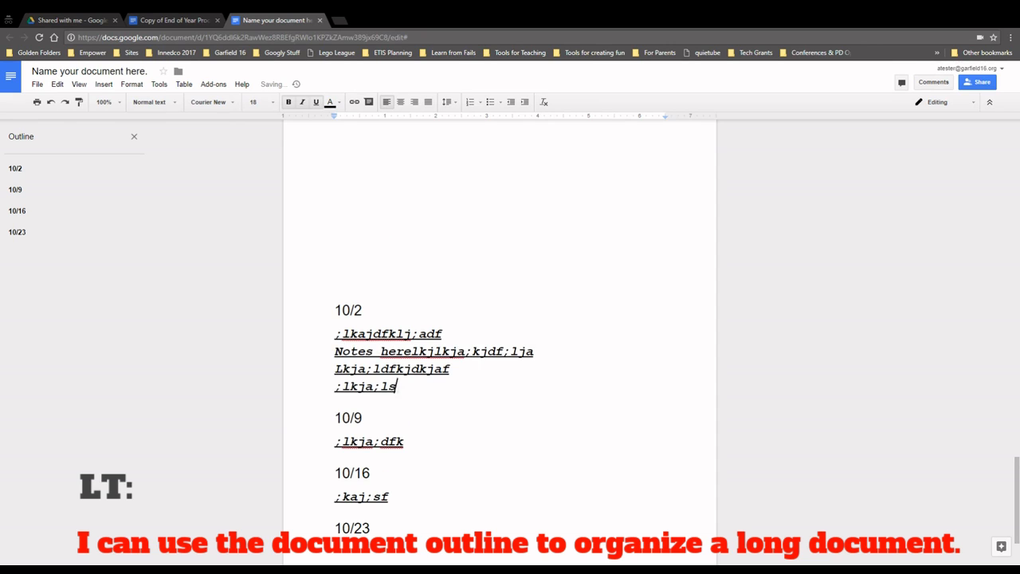
text(dfkjdfkja)
Copy the four filler lines under 10/2 and paste them repeatedly below a blank line in the same section.
drag(429, 386, 335, 336)
key(ctrl+c)
click(471, 387)
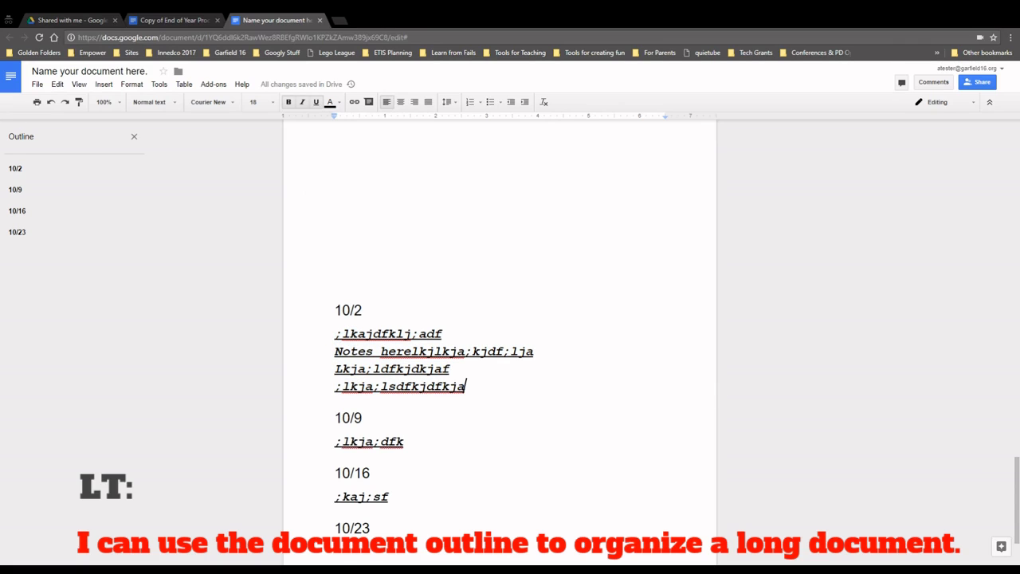
key(Return)
key(Return)
key(ctrl+v)
key(ctrl+v)
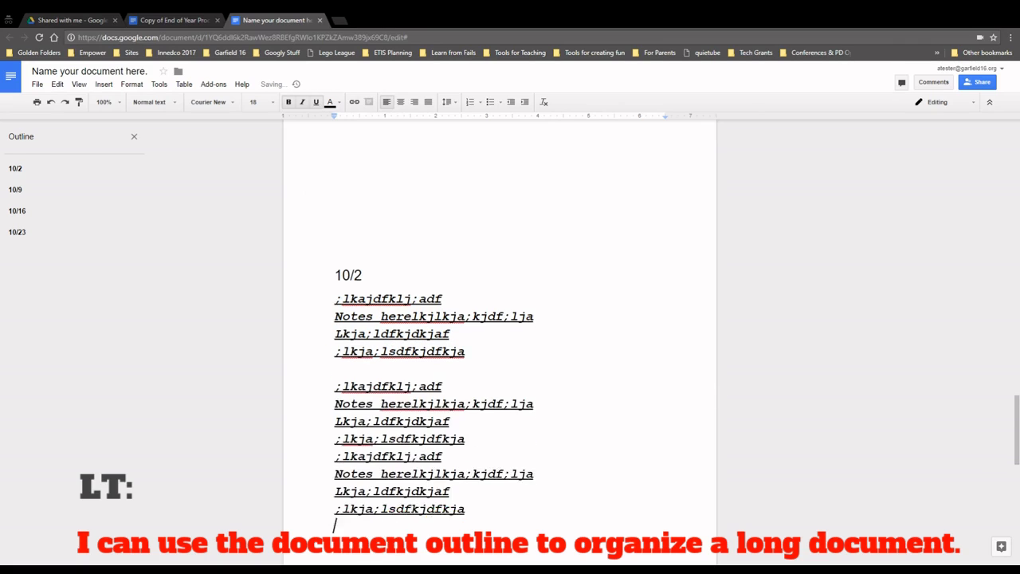
key(BackSpace)
scroll(500, 335, down, 2)
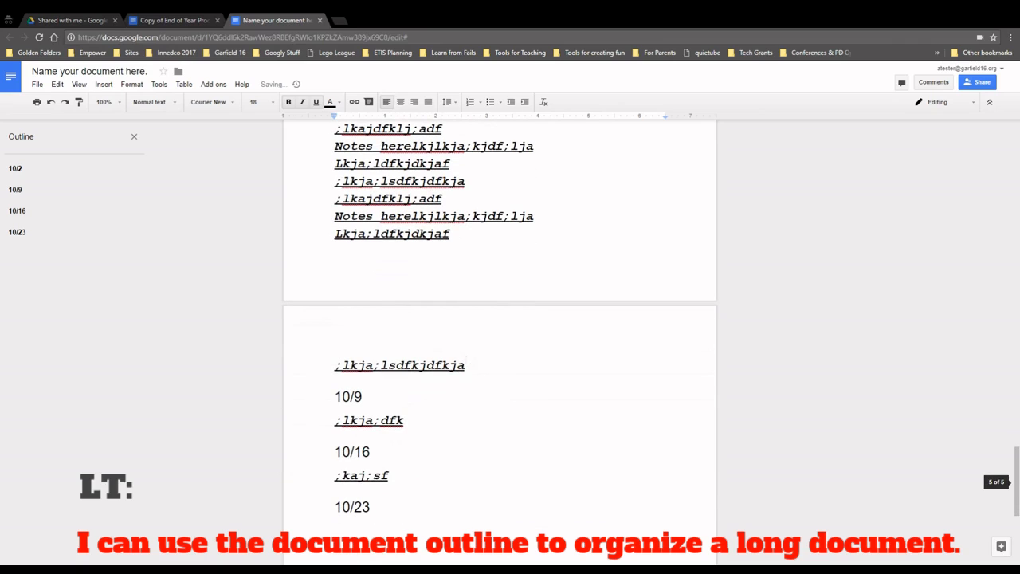
Paste the copied filler block four times after the existing text under the 10/9 heading.
click(422, 422)
key(ctrl+v)
key(Return)
key(ctrl+v)
key(Return)
key(ctrl+v)
key(Return)
key(ctrl+v)
key(Return)
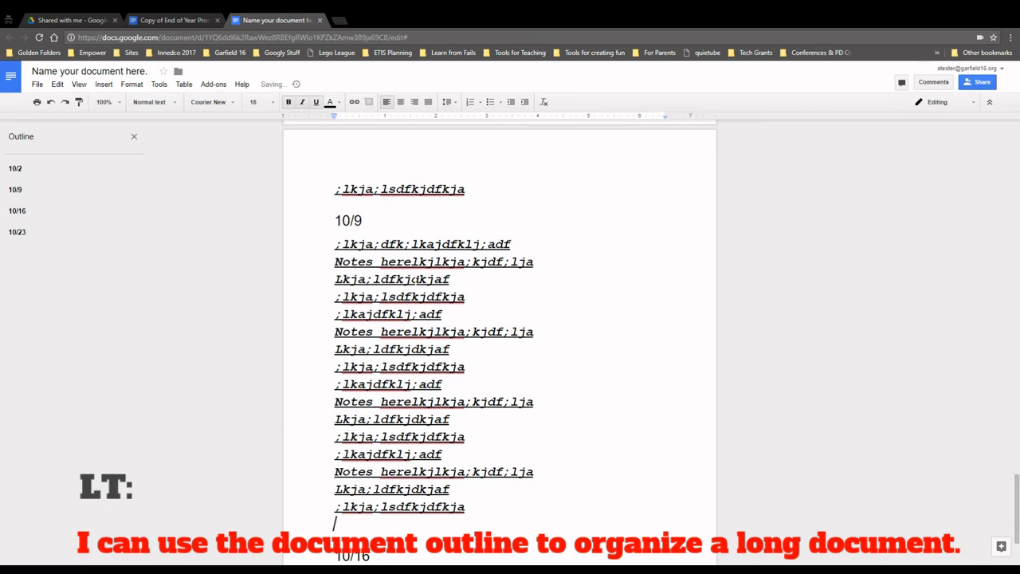
Paste the copied filler block repeatedly below the existing text under the 10/16 heading.
scroll(499, 342, down, 2)
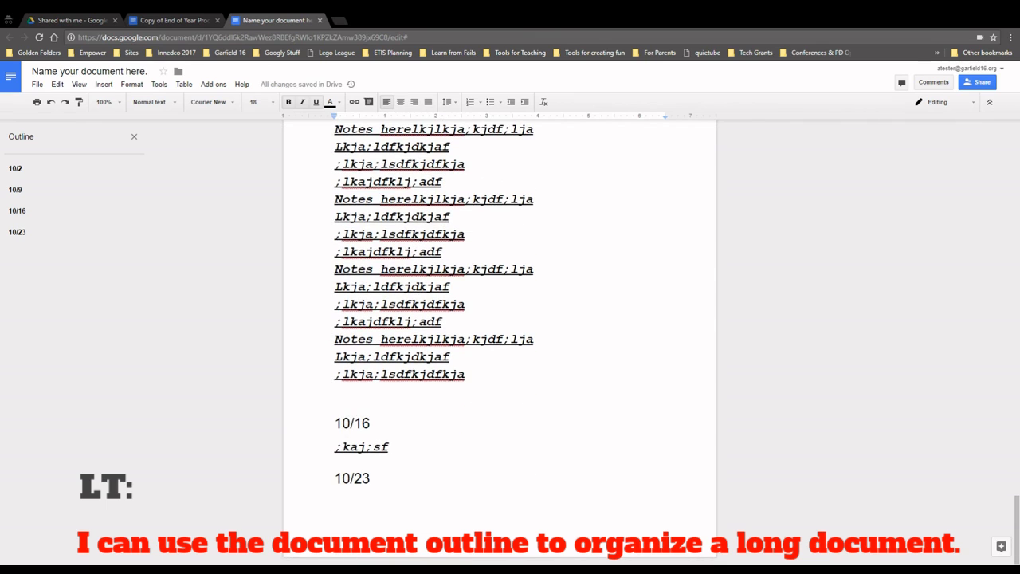
key(Return)
key(ctrl+v)
key(ctrl+v)
key(ctrl+v)
key(ctrl+v)
key(ctrl+v)
key(ctrl+v)
key(ctrl+v)
key(ctrl+v)
key(ctrl+v)
Use the document outline to jump between the 10/2, 10/9, 10/16 and 10/23 sections.
scroll(500, 342, up, 2)
scroll(500, 343, up, 20)
scroll(499, 343, up, 10)
scroll(499, 343, up, 4)
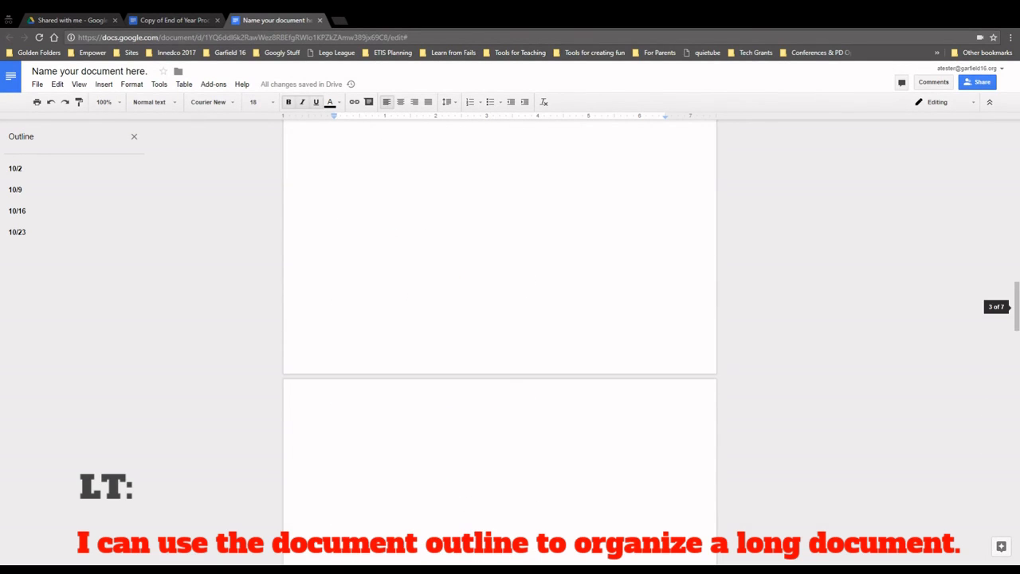
scroll(499, 343, down, 6)
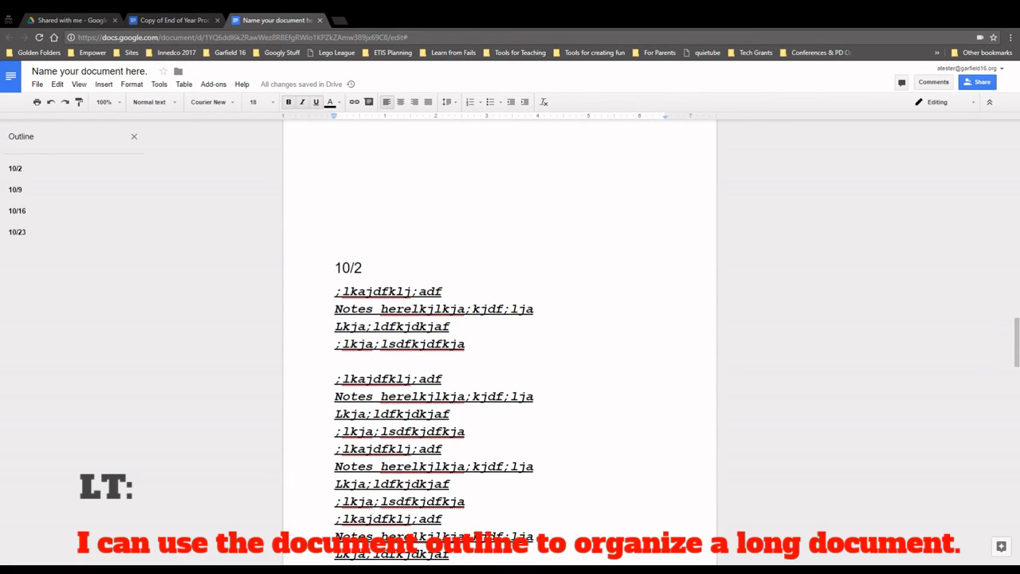
click(363, 268)
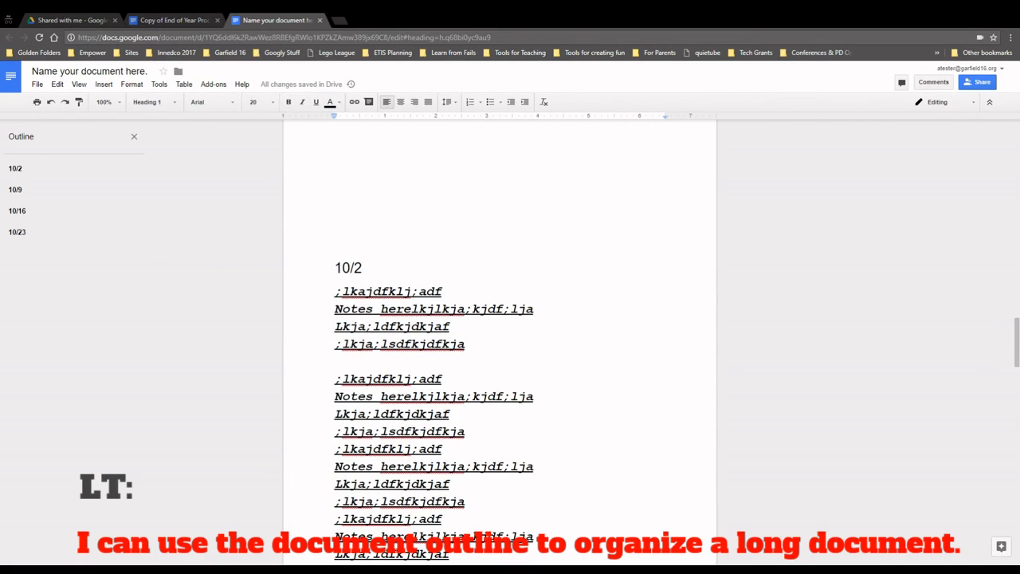
click(18, 191)
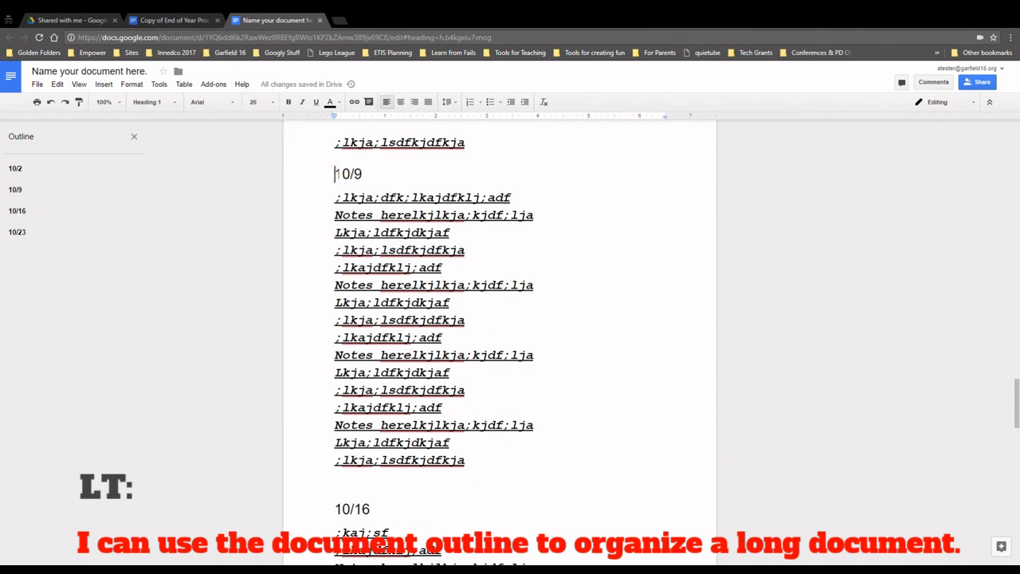
click(56, 238)
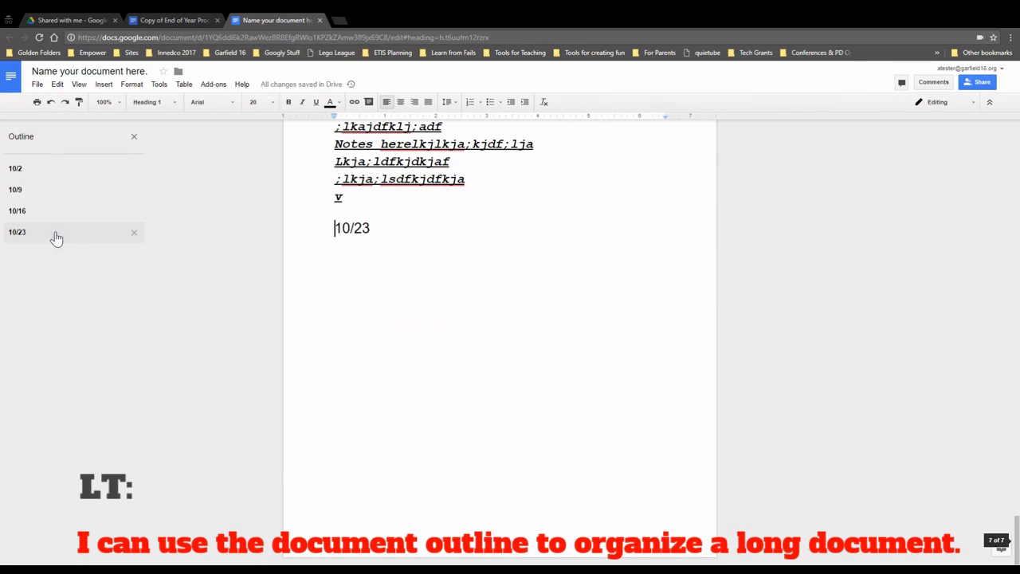
click(38, 185)
click(25, 169)
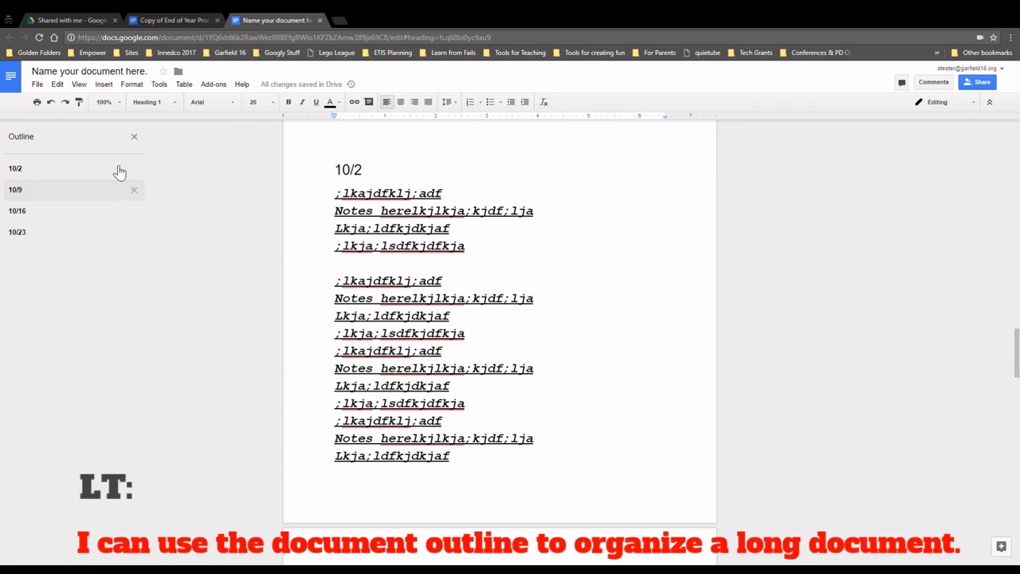
click(24, 210)
click(24, 232)
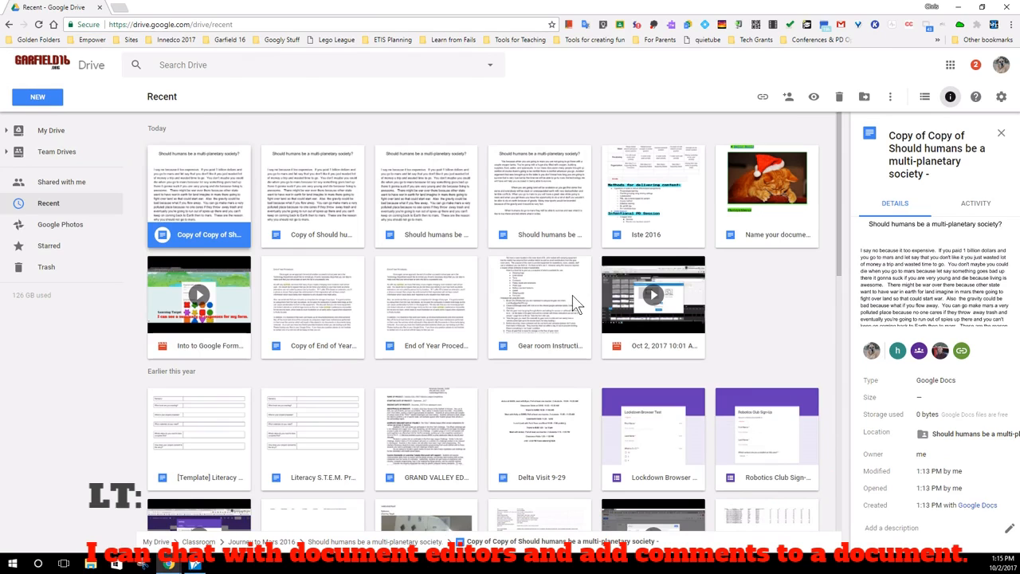
Open the "Copy of Copy of Should humans be a multi-planetary society" document from Drive and place its window beside the second account's Drive window.
double_click(207, 193)
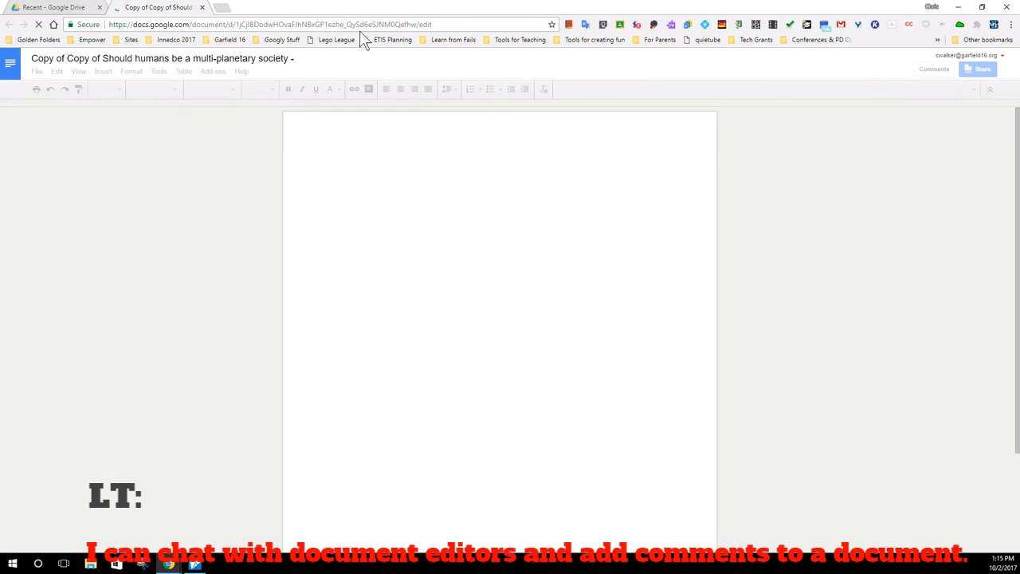
click(99, 7)
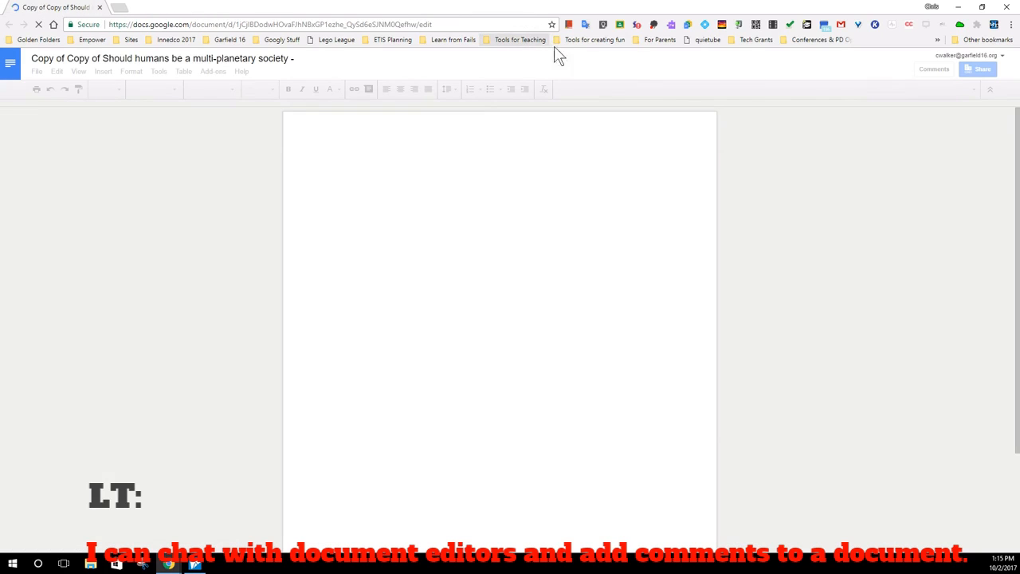
click(983, 8)
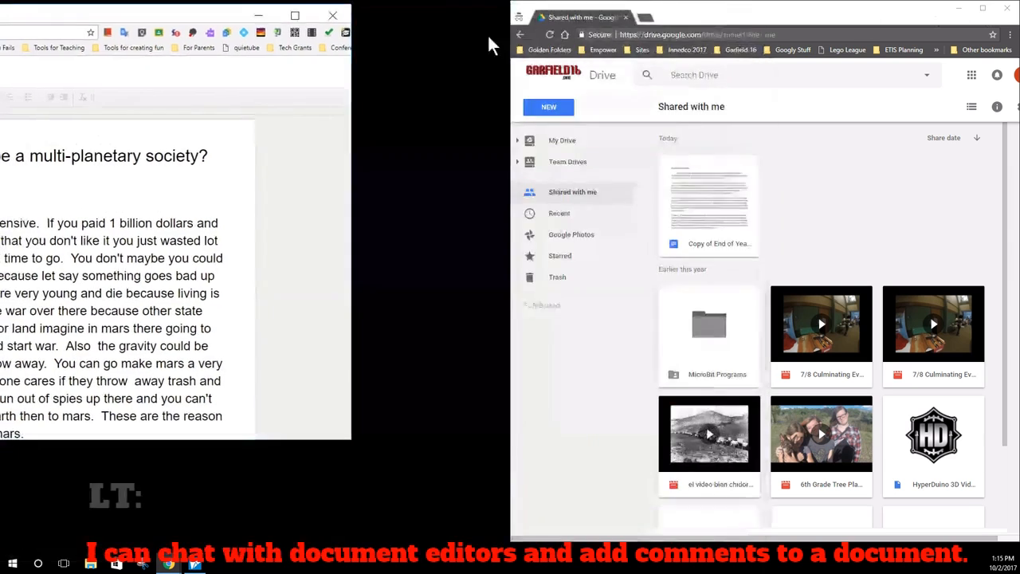
click(217, 16)
drag(148, 28, 11, 7)
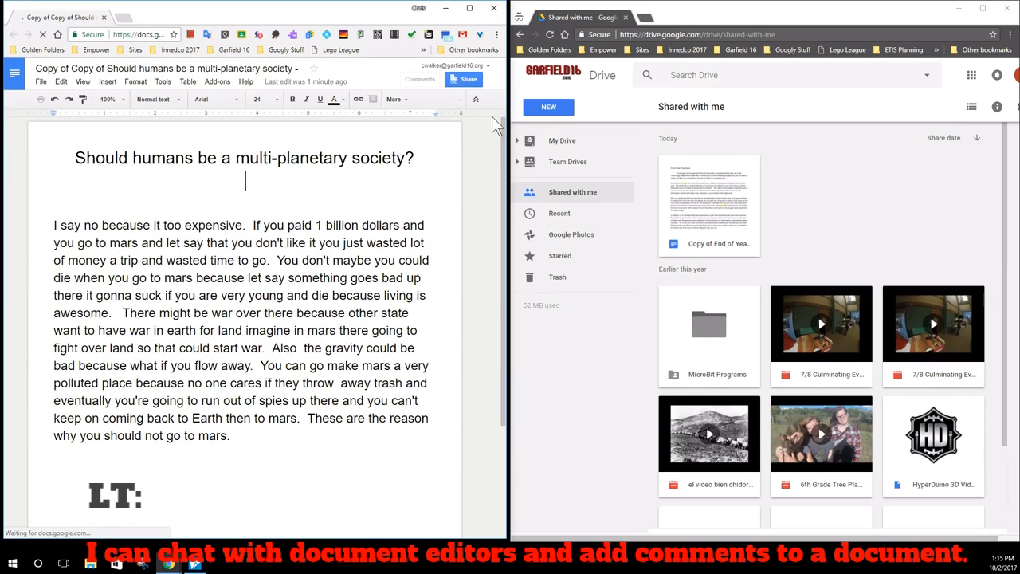
Share the document with the test account by entering its e-mail, giving edit access, and send the invitation.
click(458, 83)
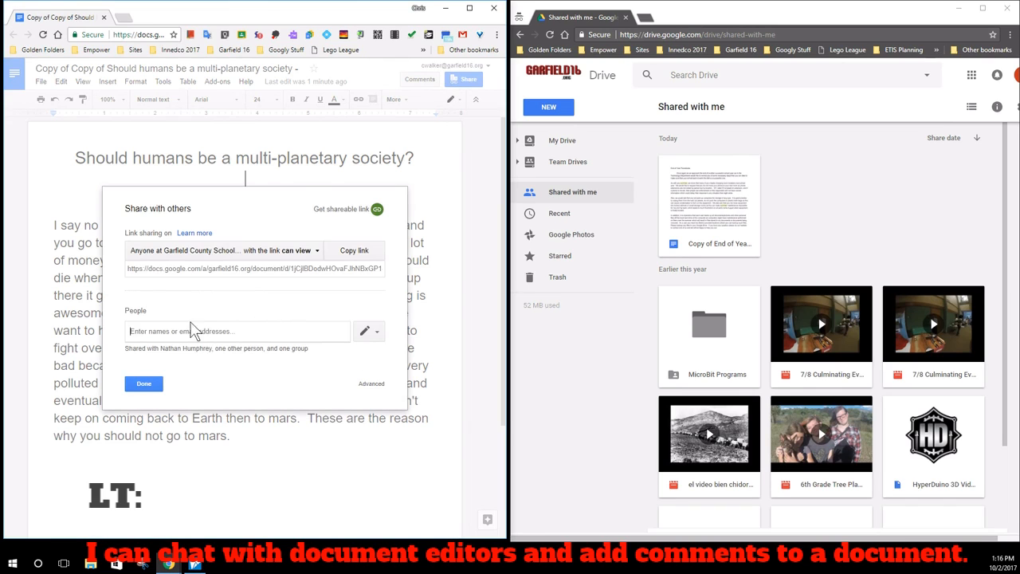
text(atest)
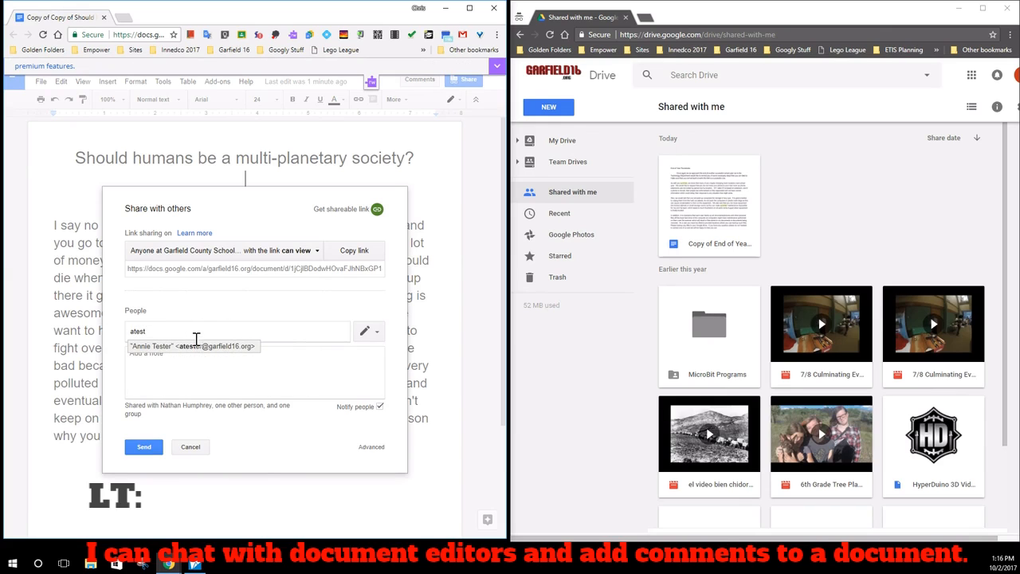
click(190, 348)
click(373, 334)
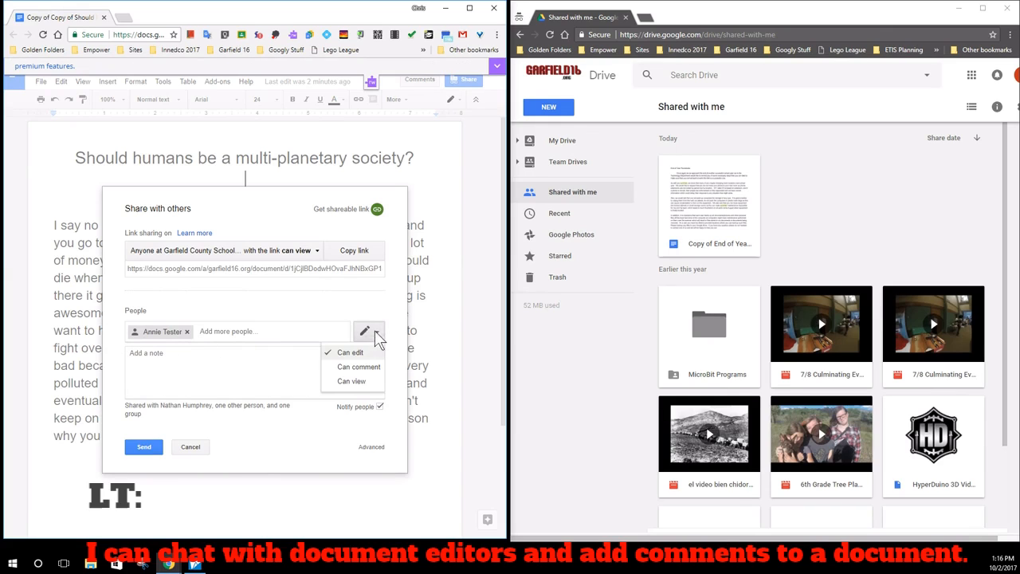
click(366, 364)
click(158, 445)
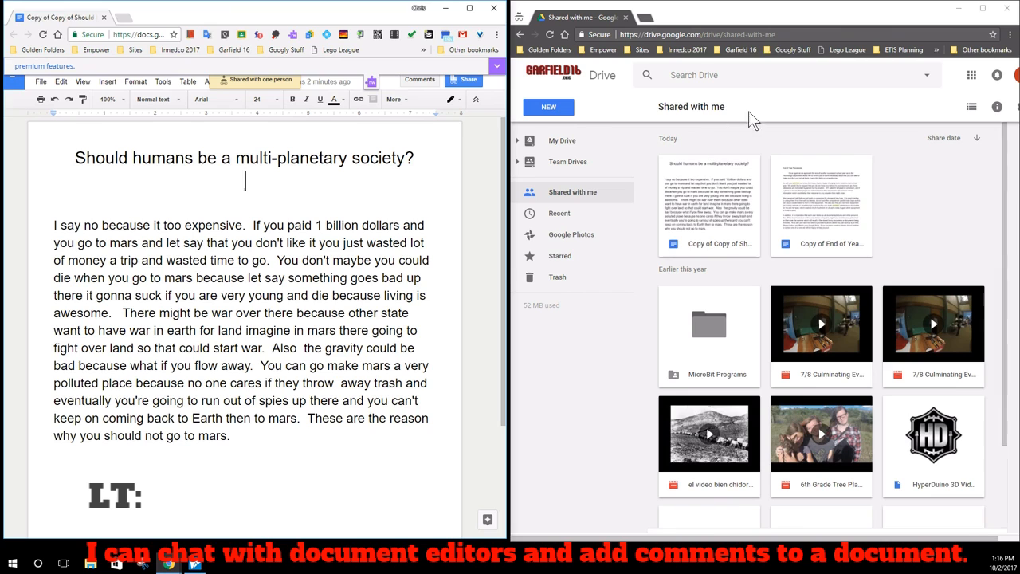
Open the newly shared multi-planetary society document from Shared with me in the second account's Drive window.
click(715, 189)
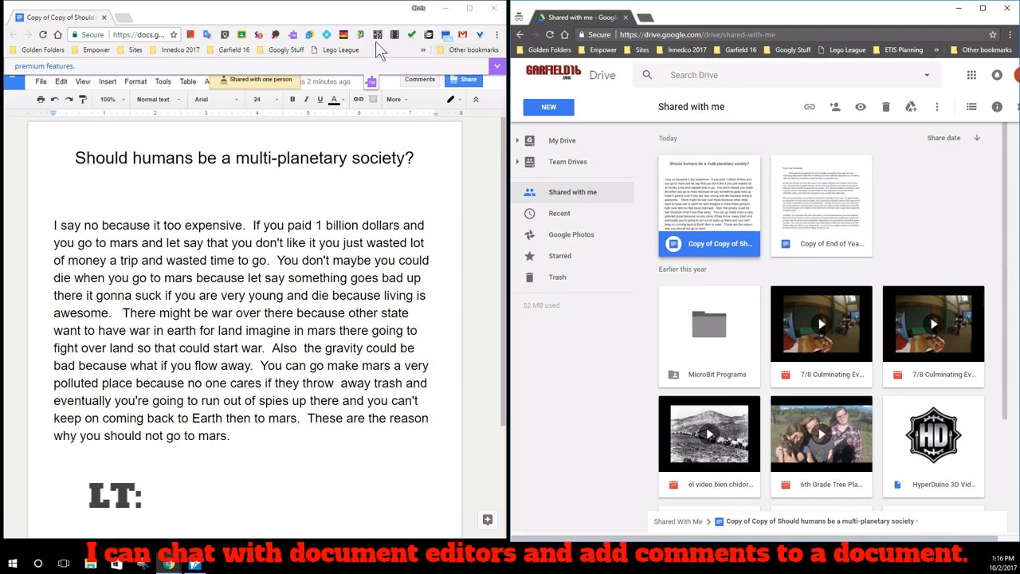
click(304, 40)
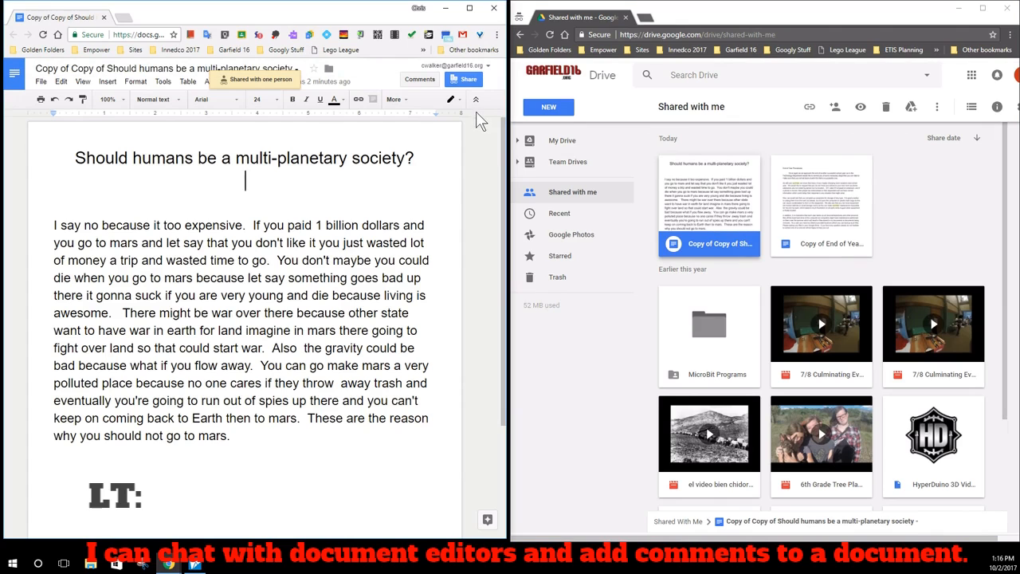
double_click(702, 195)
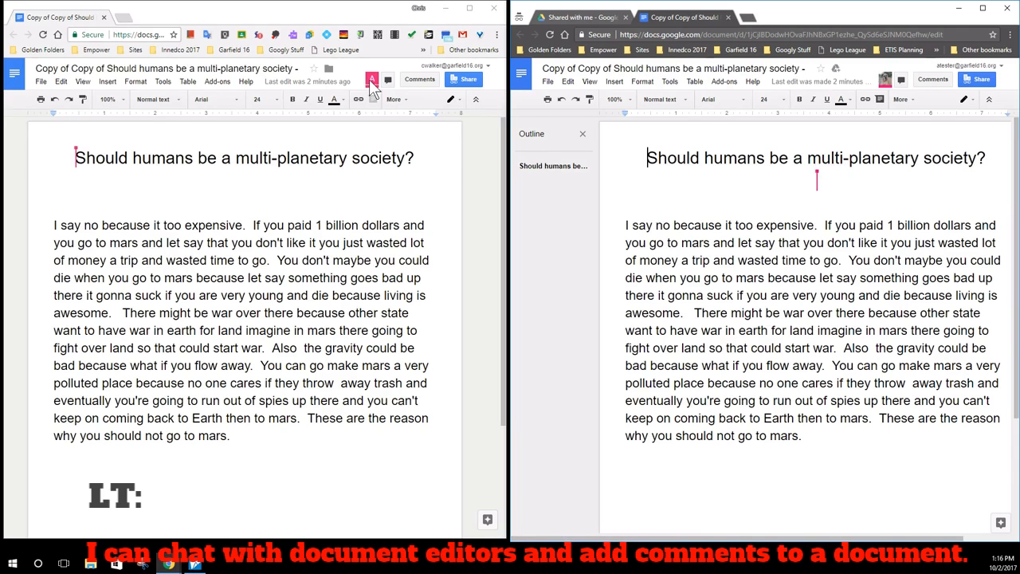
Start the document chat in the second account's window and send the message "Hello, Lets work on this...".
mouse_move(372, 78)
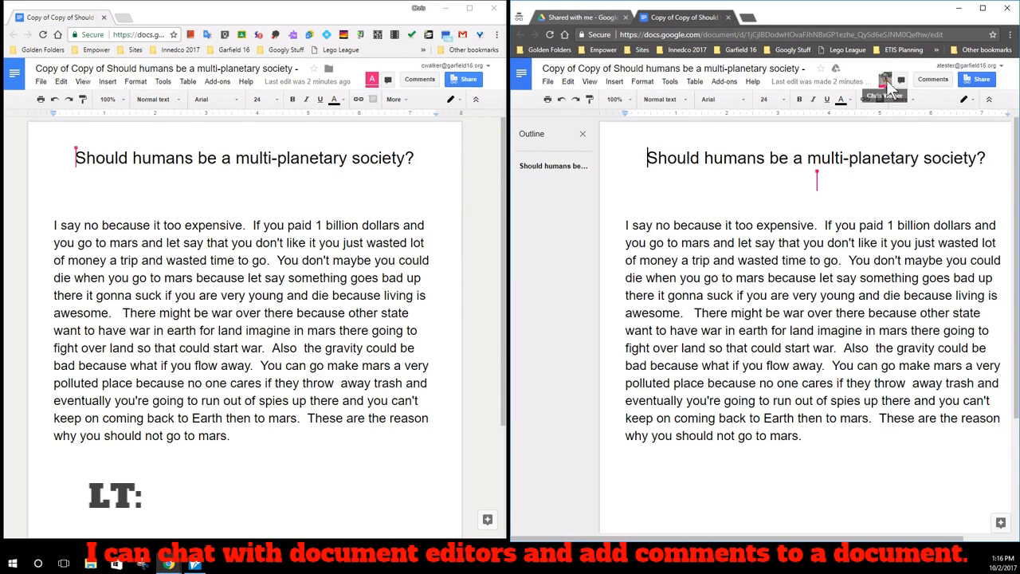
mouse_move(887, 83)
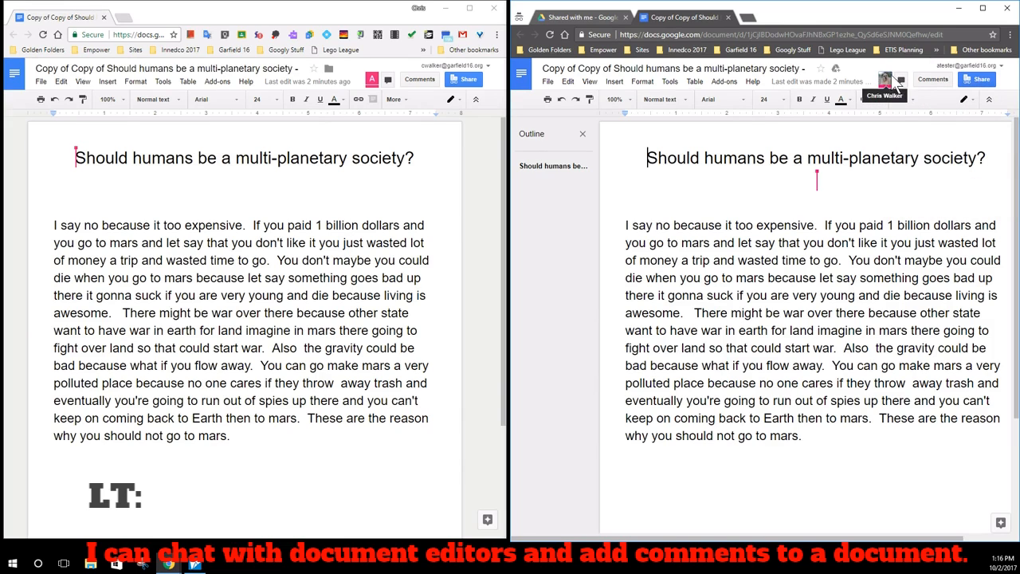
click(901, 84)
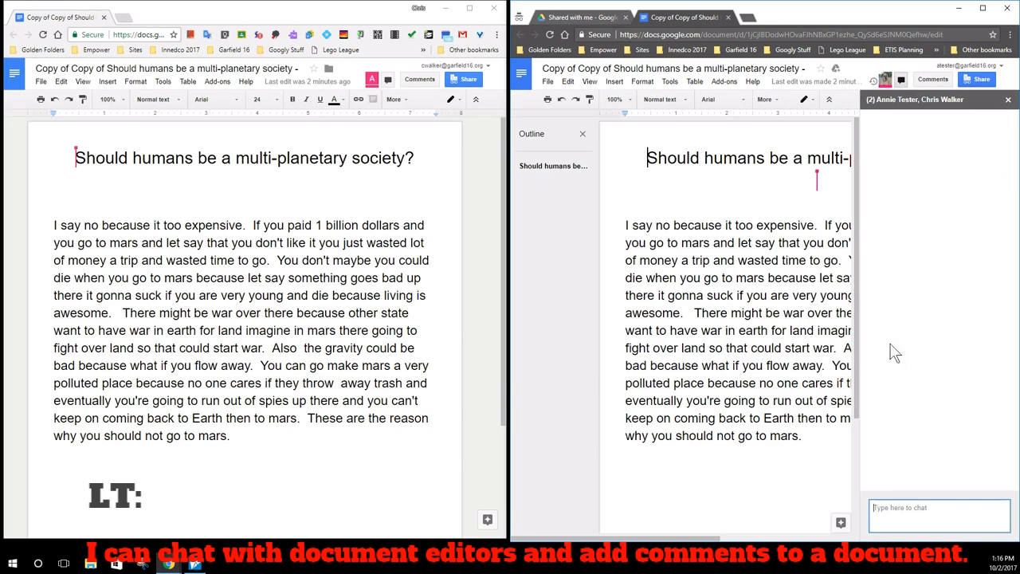
text(Hello, Lets work on this...)
key(Return)
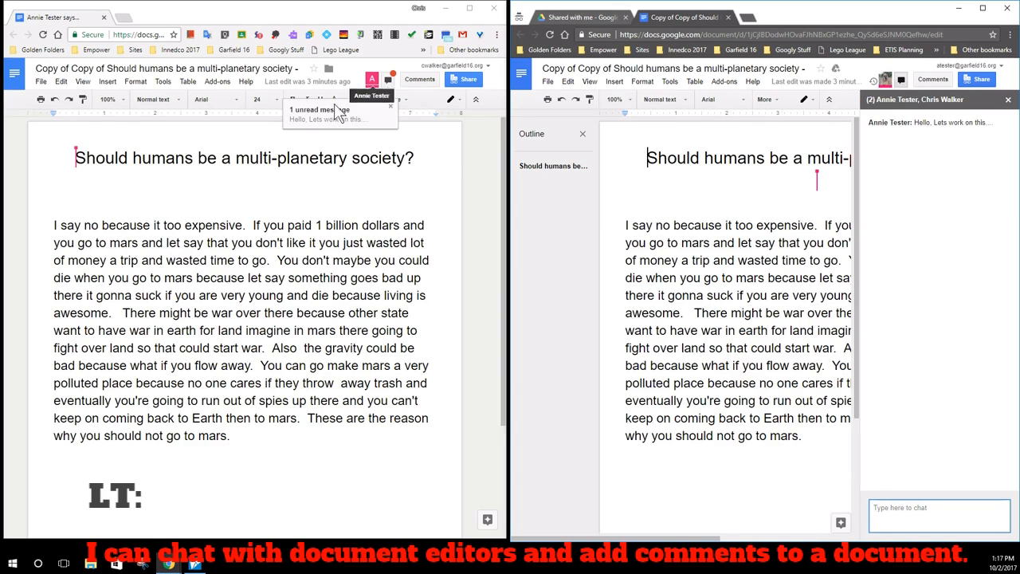
Show the chat in the document owner's window and reply "back", and answer "and forth" from the second account.
click(388, 82)
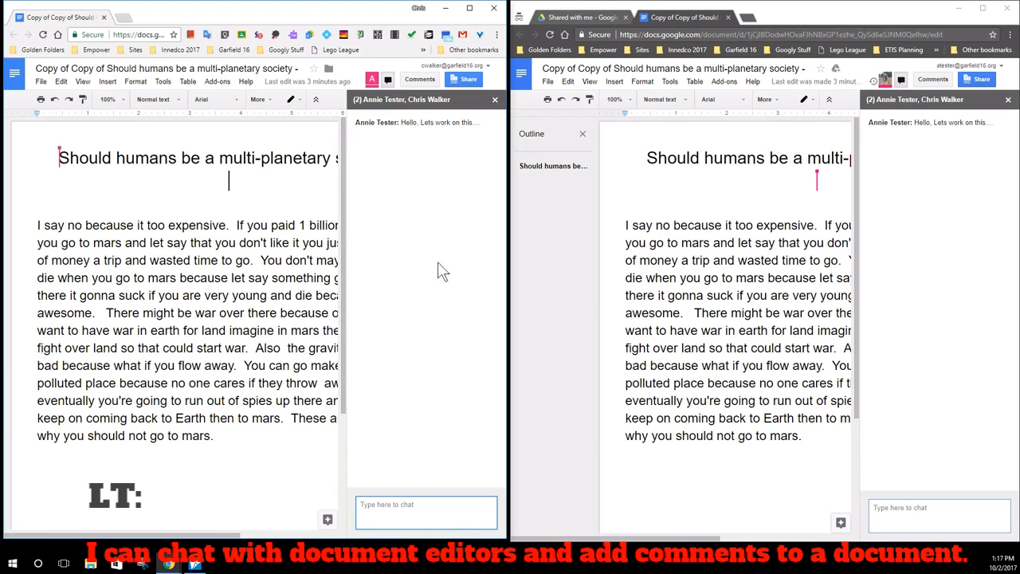
text(back)
key(Return)
click(904, 507)
text(and fo)
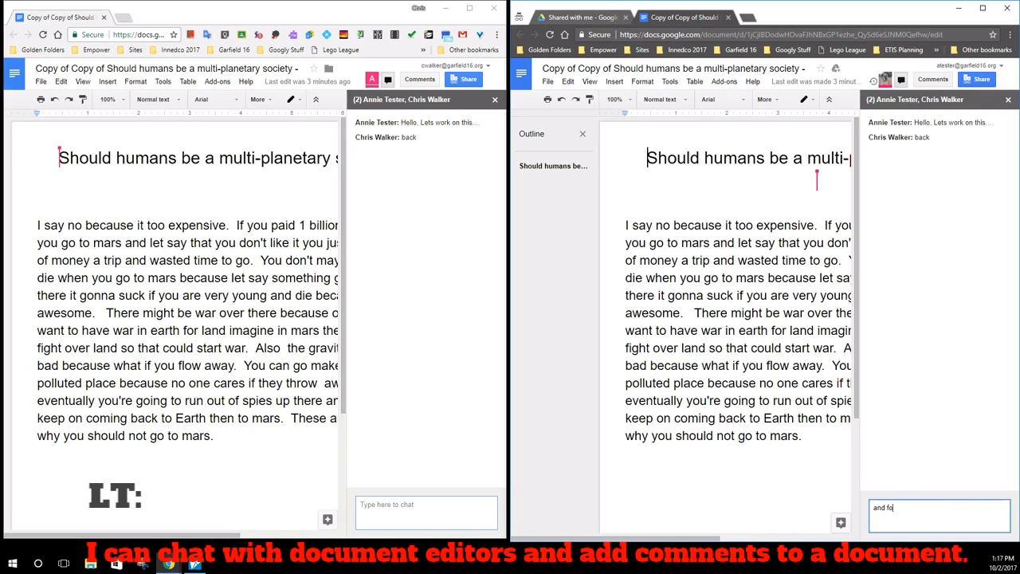
text(rth)
key(Return)
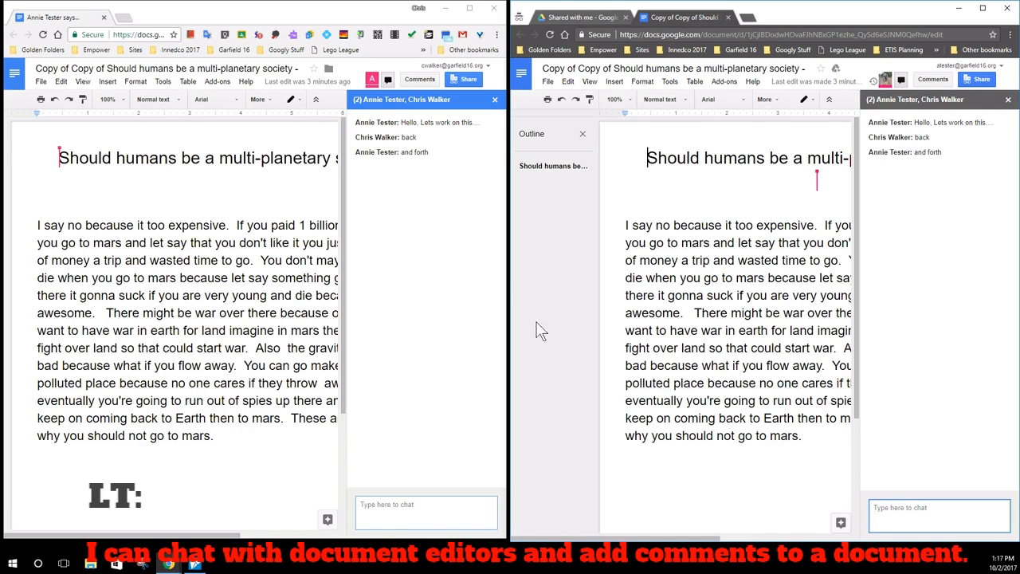
Close the document chat in both the owner's window and the second account's window.
click(494, 100)
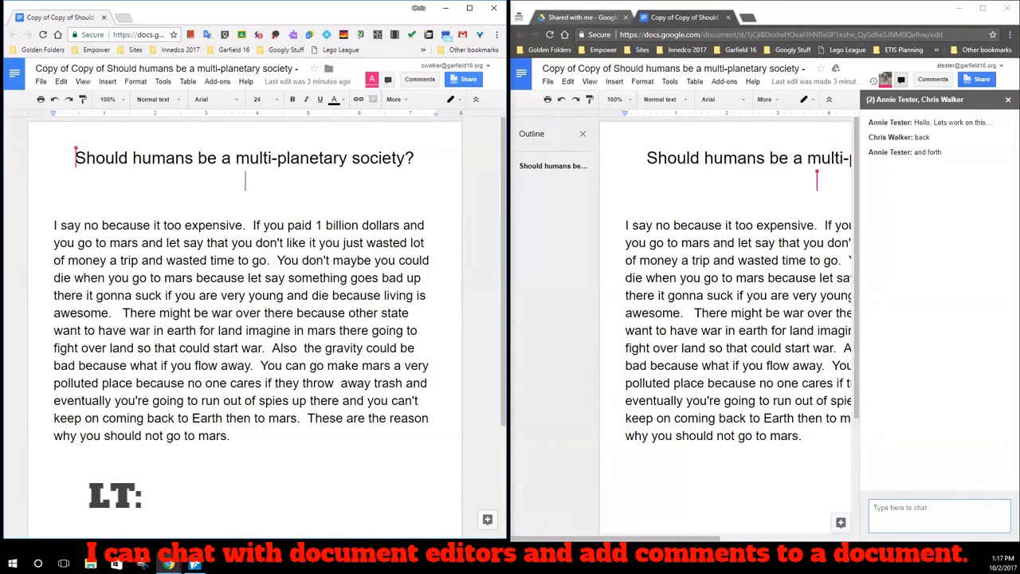
click(1008, 101)
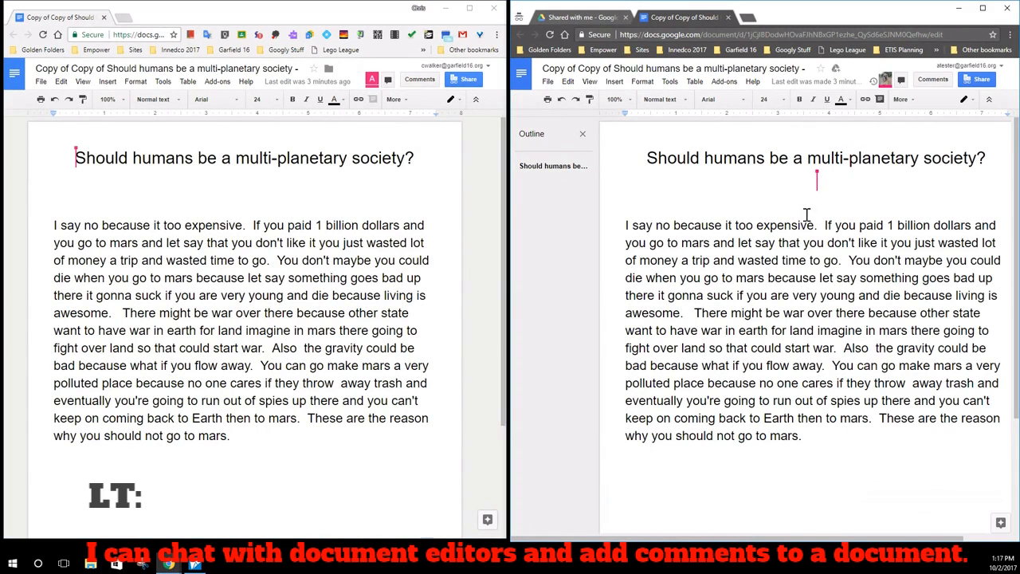
double_click(264, 189)
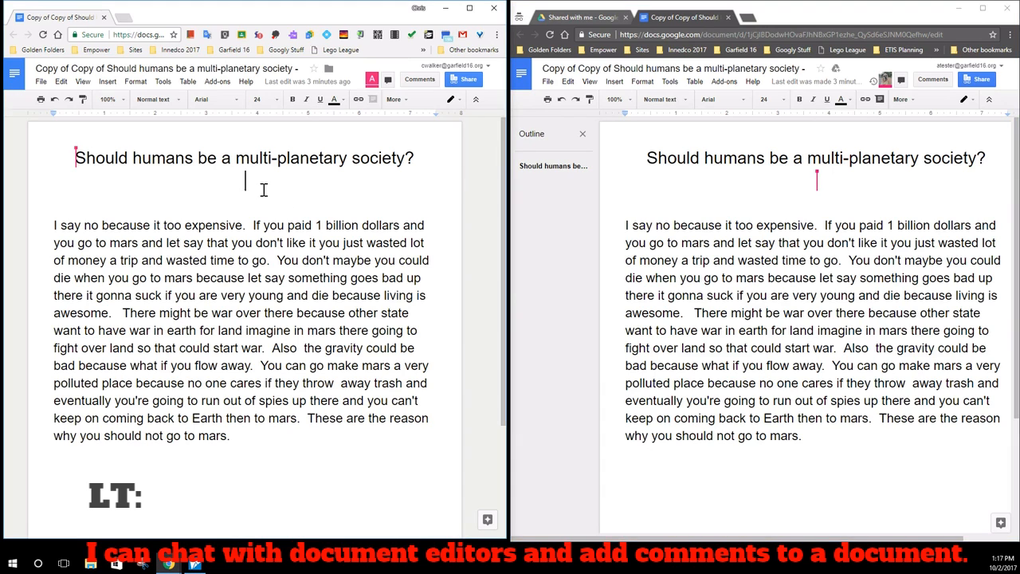
In the owner's window, add the line "I'm typing now and it shows up in real time on the other person's screen too." below the essay.
click(205, 461)
key(Return)
key(Return)
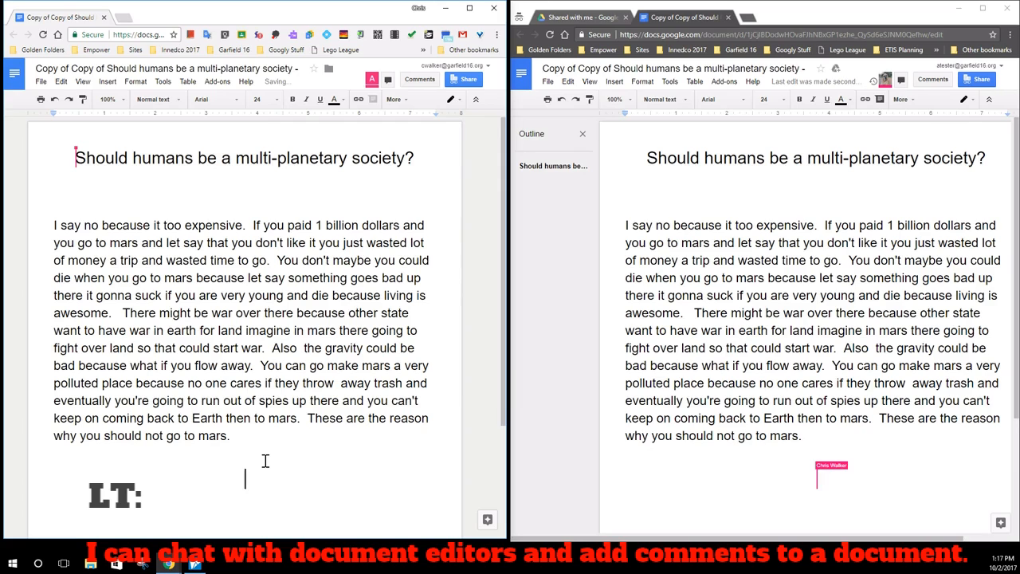
text(I'm tying)
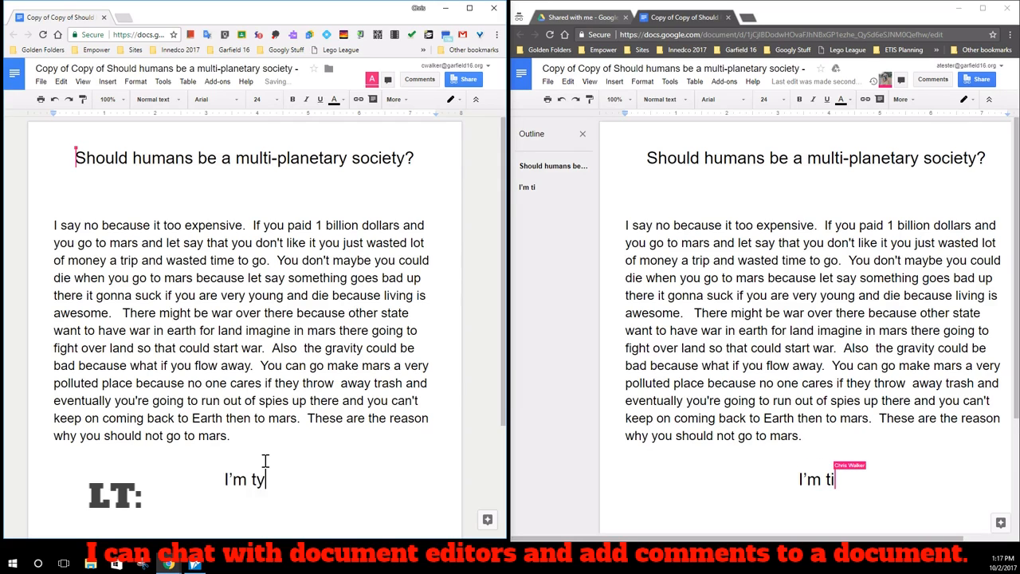
key(BackSpace)
key(BackSpace)
key(BackSpace)
key(BackSpace)
text(ping )
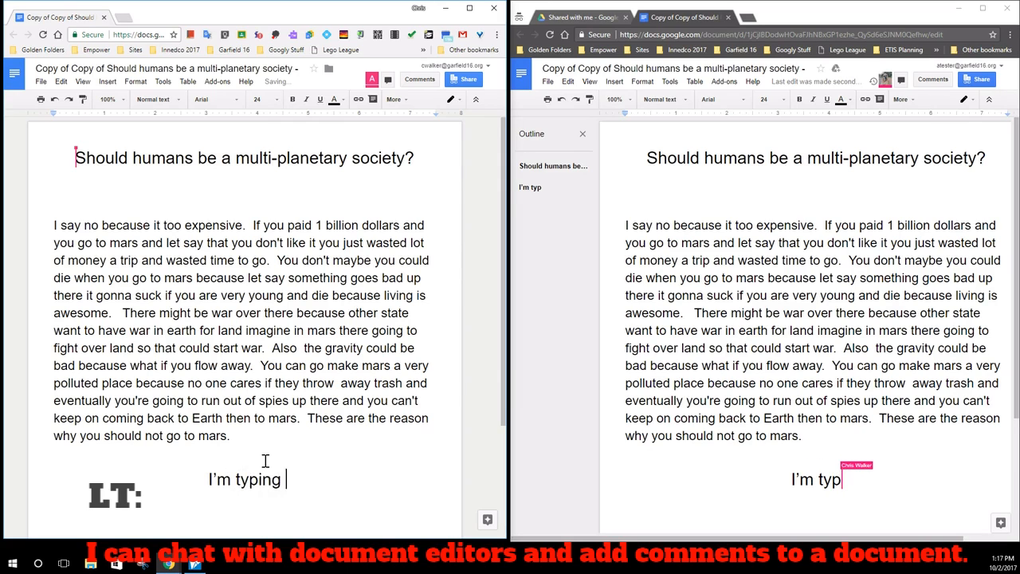
text(now and )
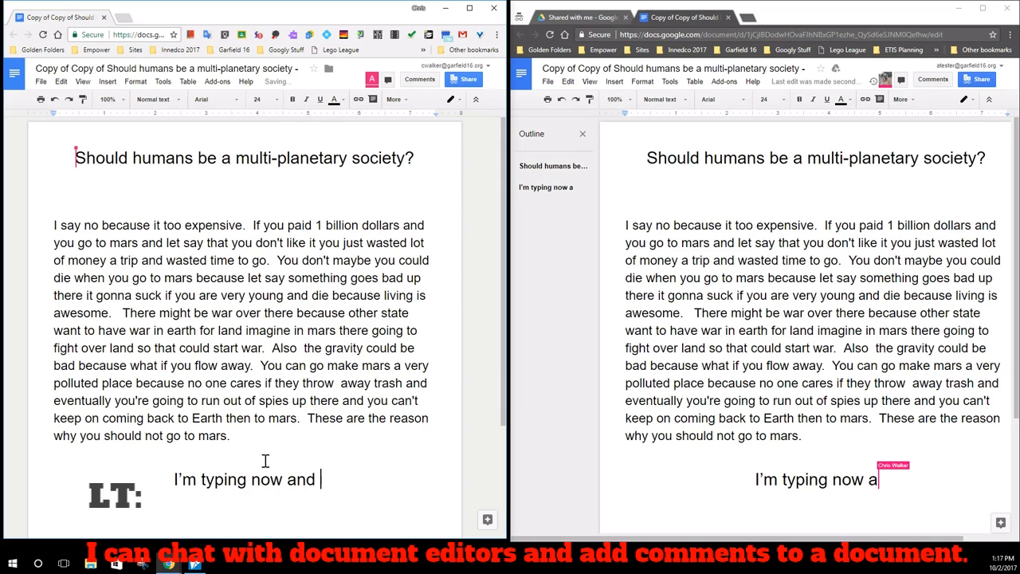
text(it shows u)
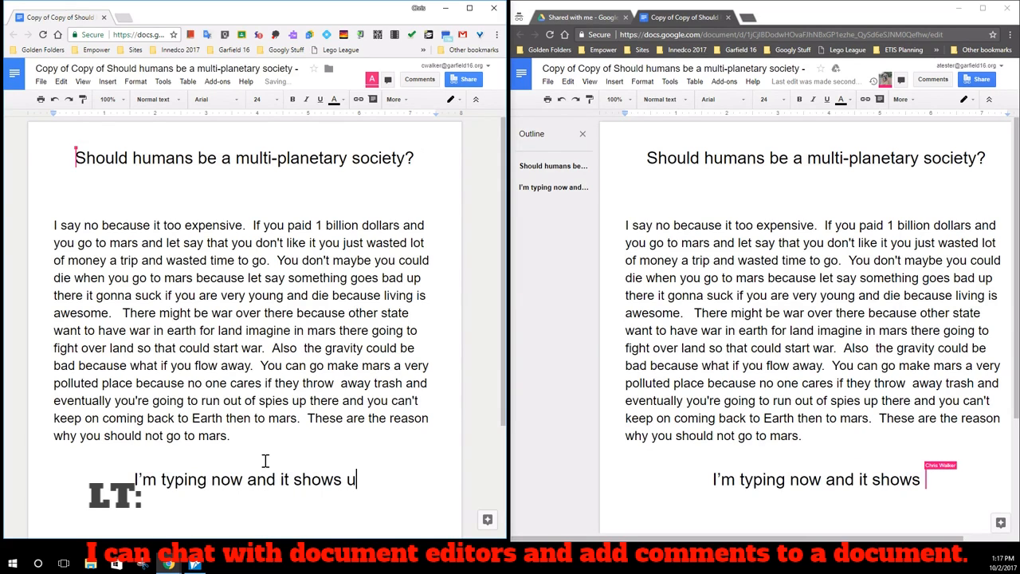
text(p in real time )
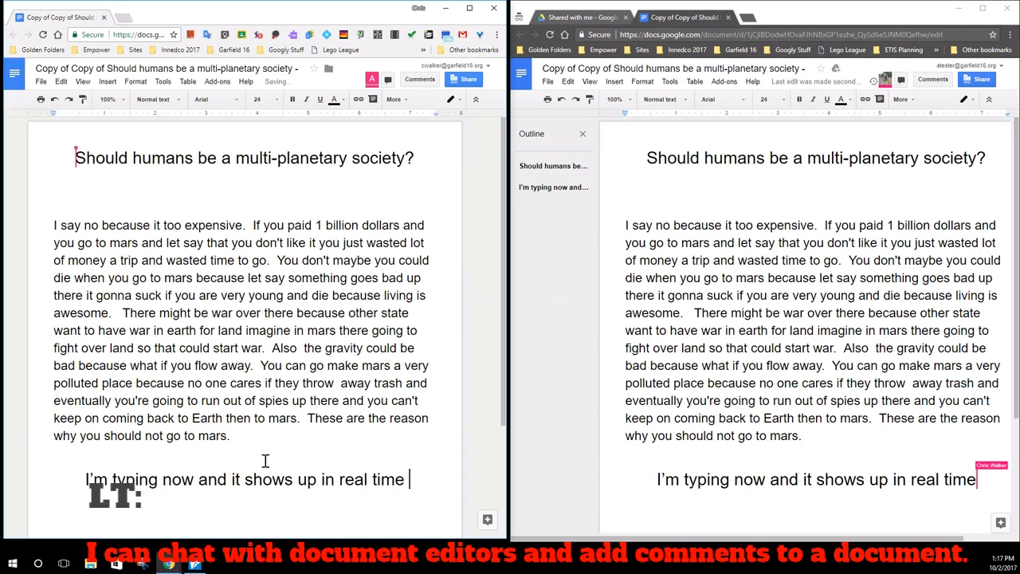
text(on the other )
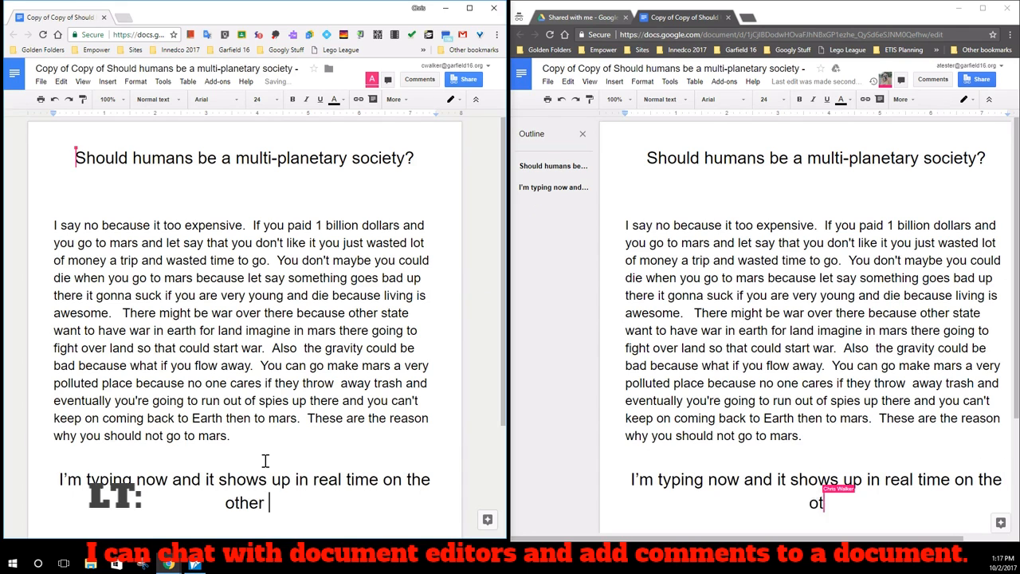
text(person's )
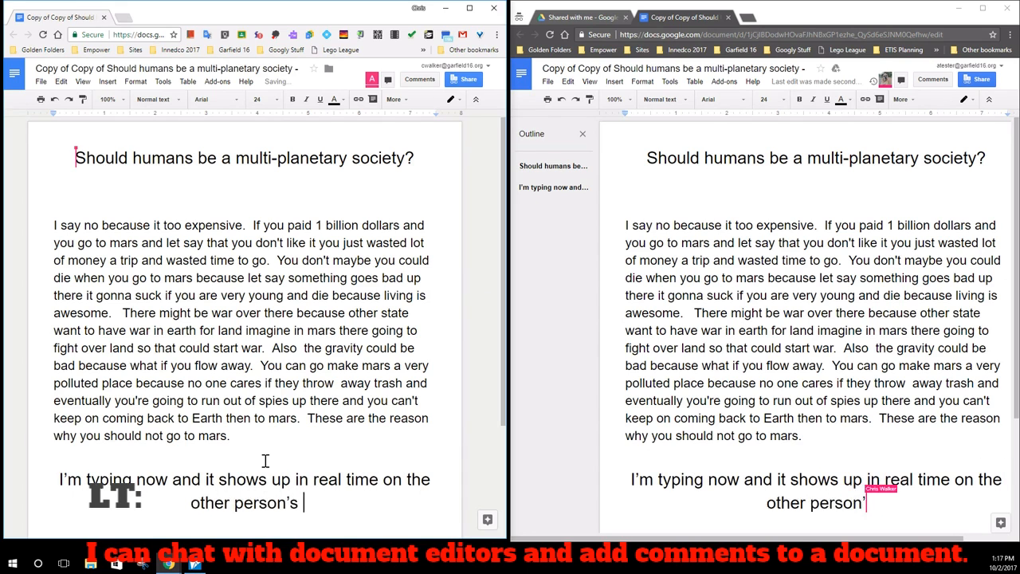
text(screen too.)
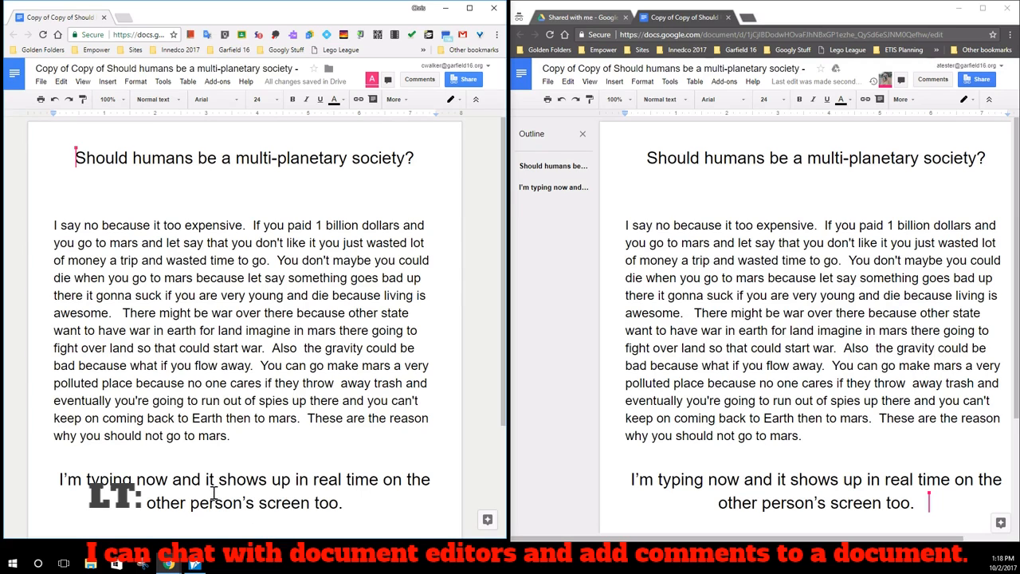
Delete the sentence about real-time typing below the essay from the second account's window.
triple_click(57, 479)
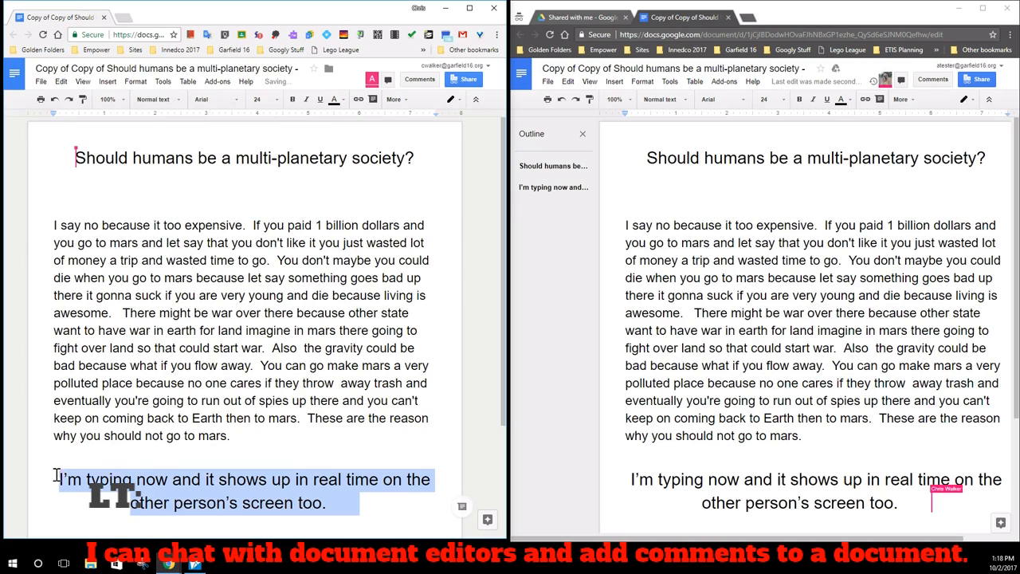
click(724, 479)
click(800, 502)
click(941, 506)
drag(940, 506, 627, 473)
key(BackSpace)
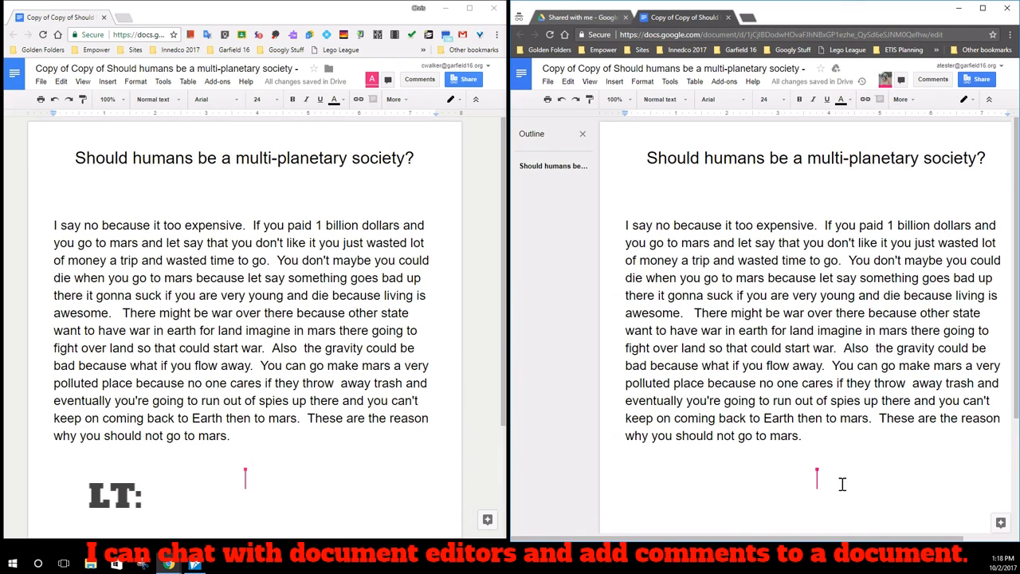
Open the version history in the owner's window, dismiss the naming tip, examine the latest version's detailed edits, and return to the document.
click(321, 86)
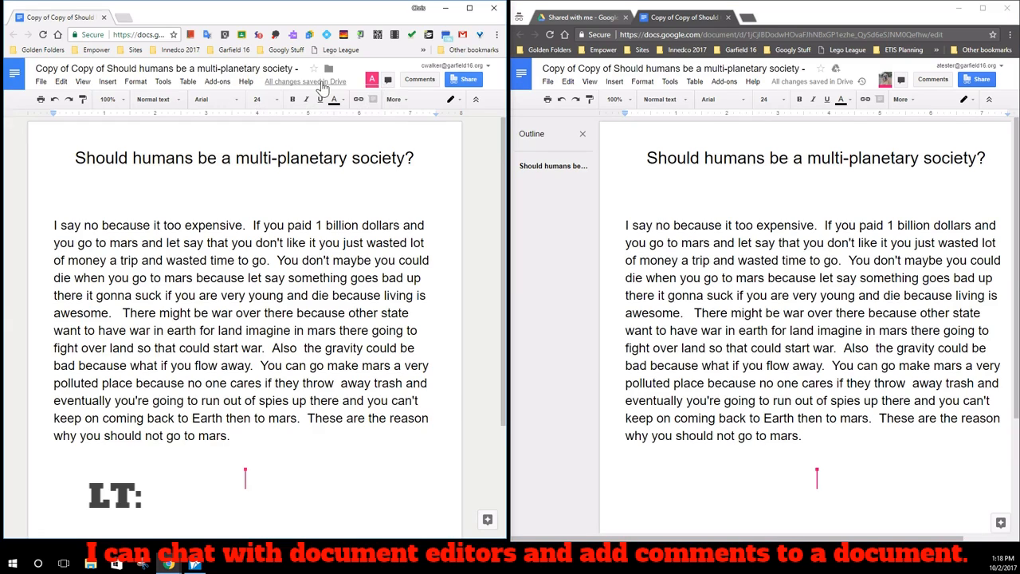
click(321, 83)
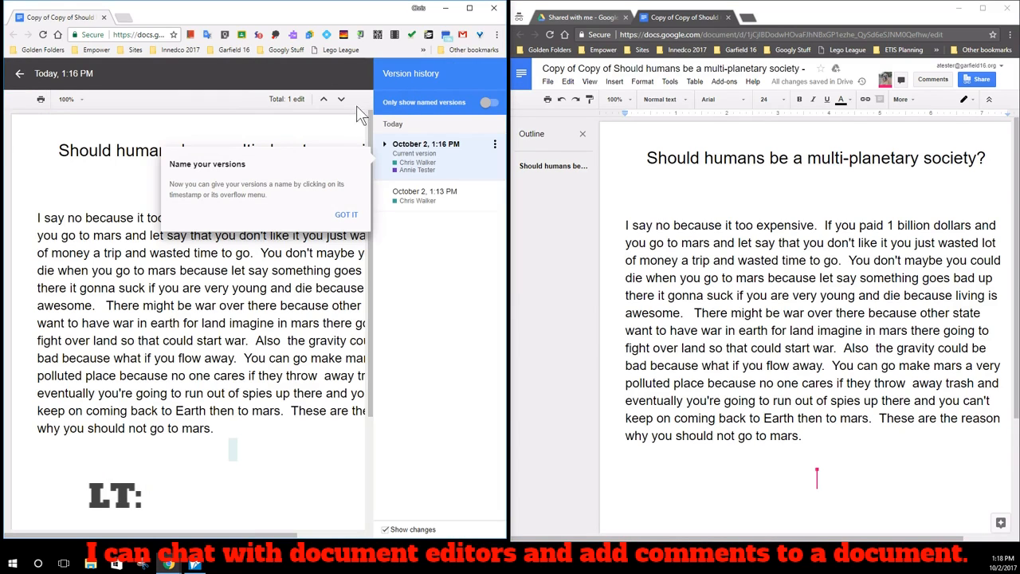
click(347, 215)
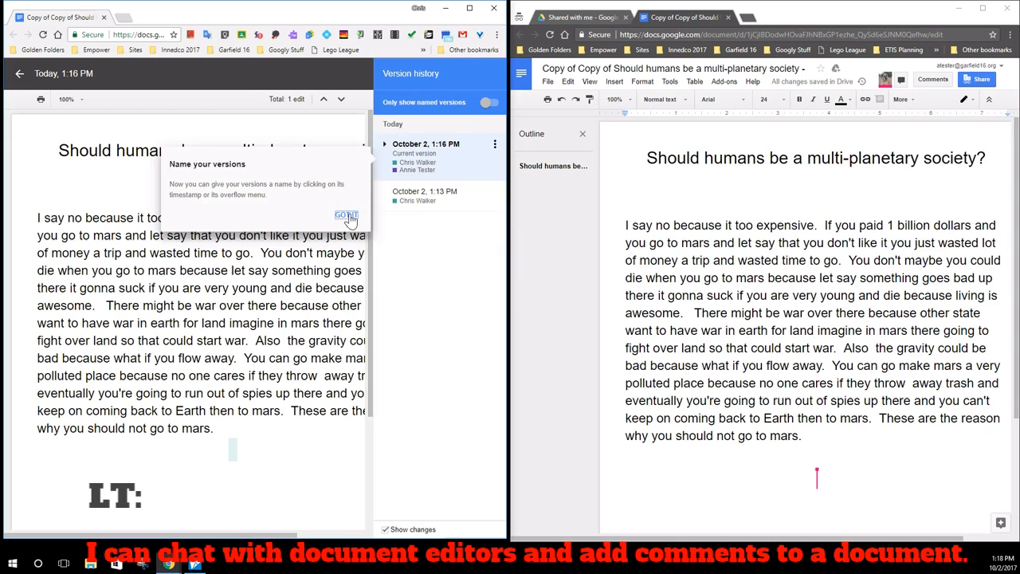
click(384, 146)
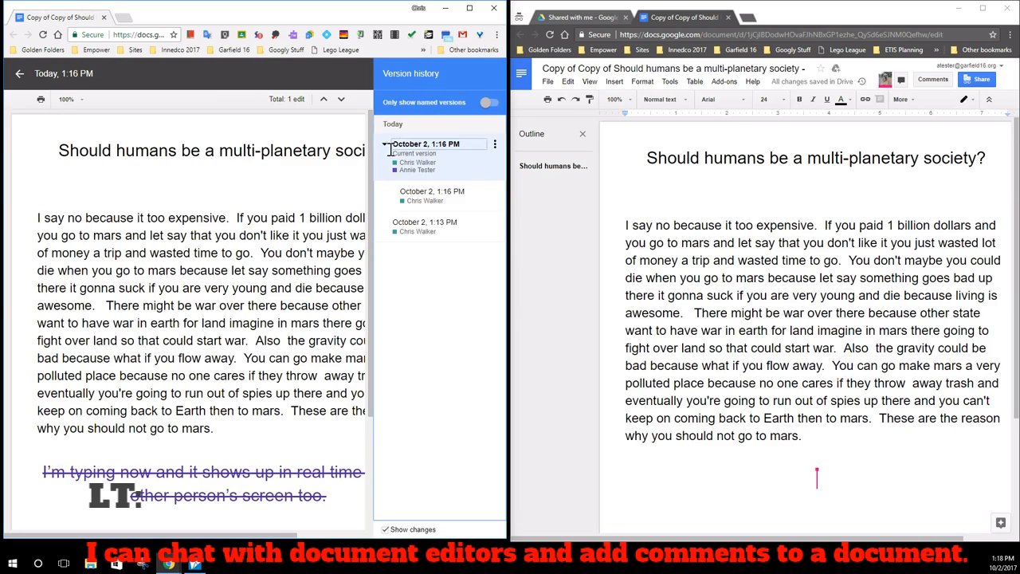
click(432, 160)
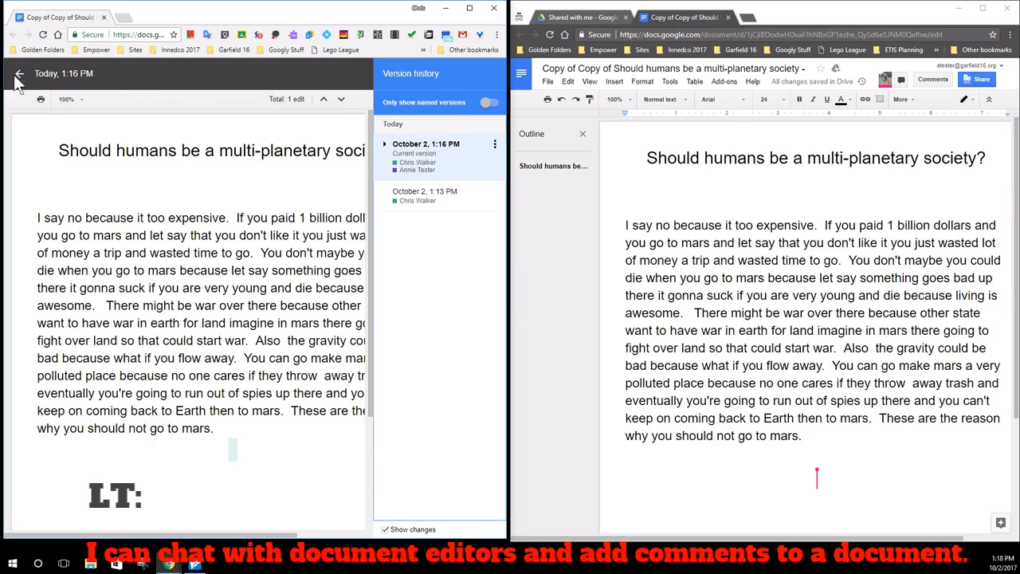
click(20, 80)
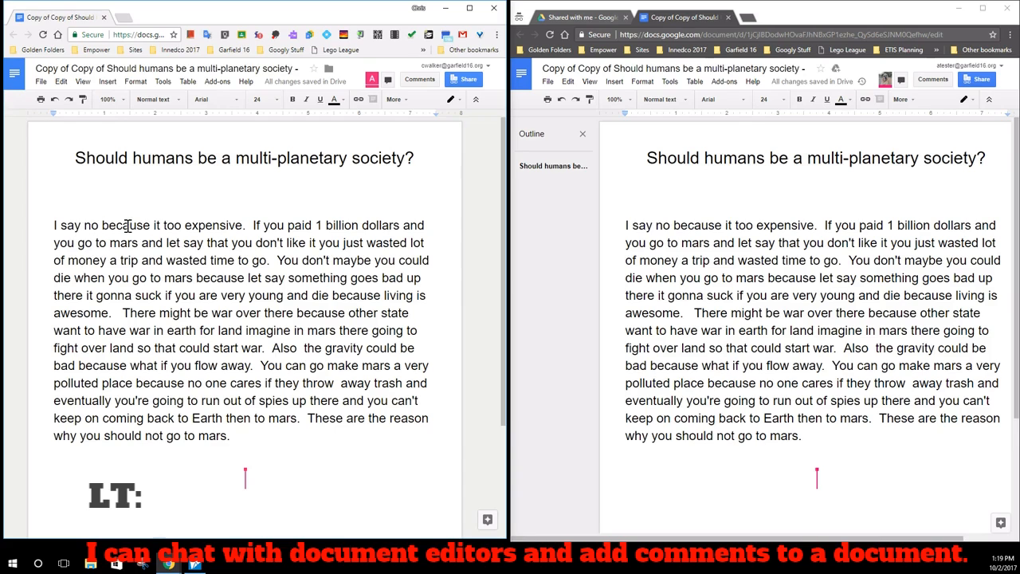
Comment "don't forget the possessive 's" on the word "it" in the essay's first sentence, correcting the comment's misspelling before posting it.
double_click(159, 224)
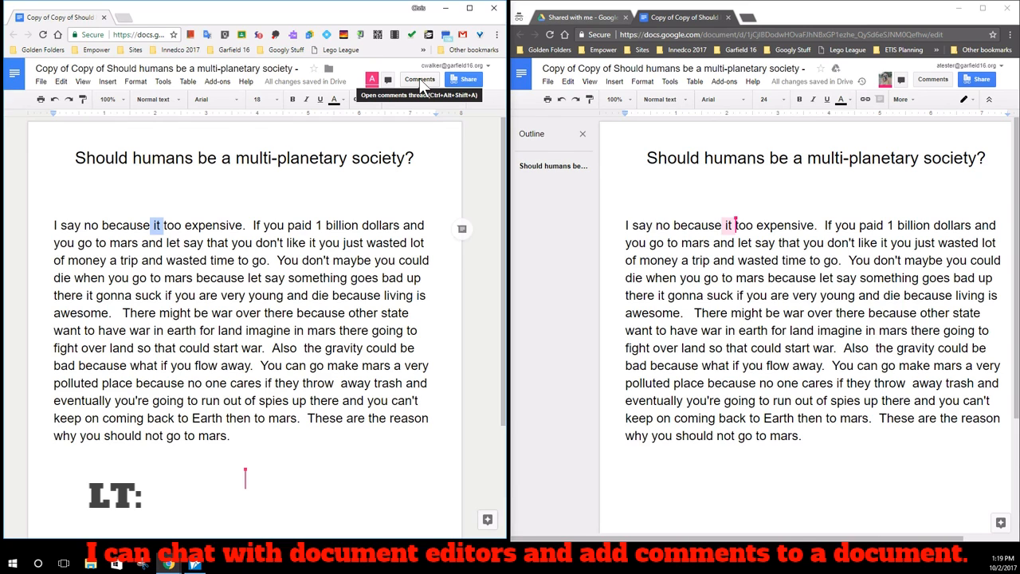
click(461, 231)
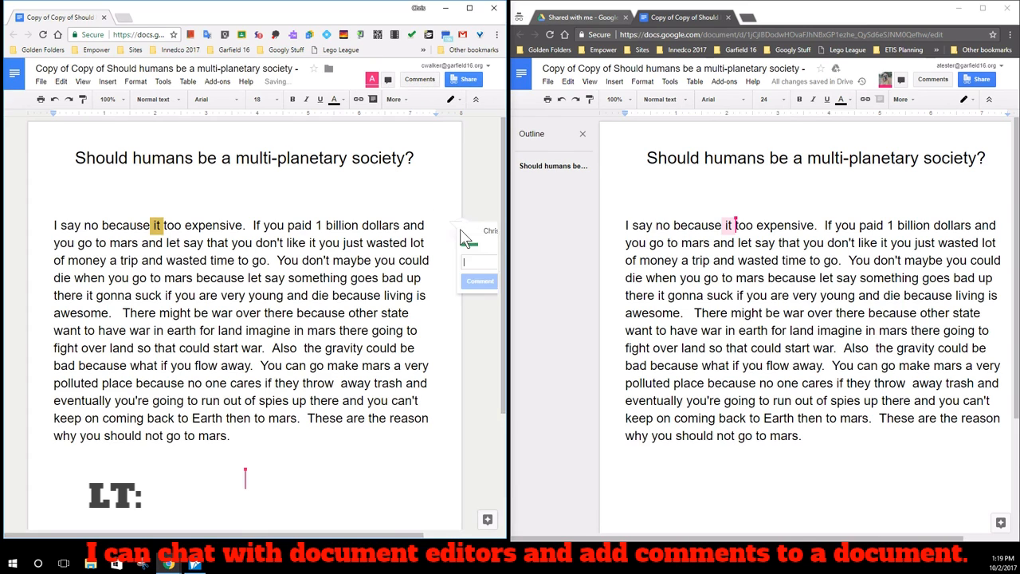
text(don)
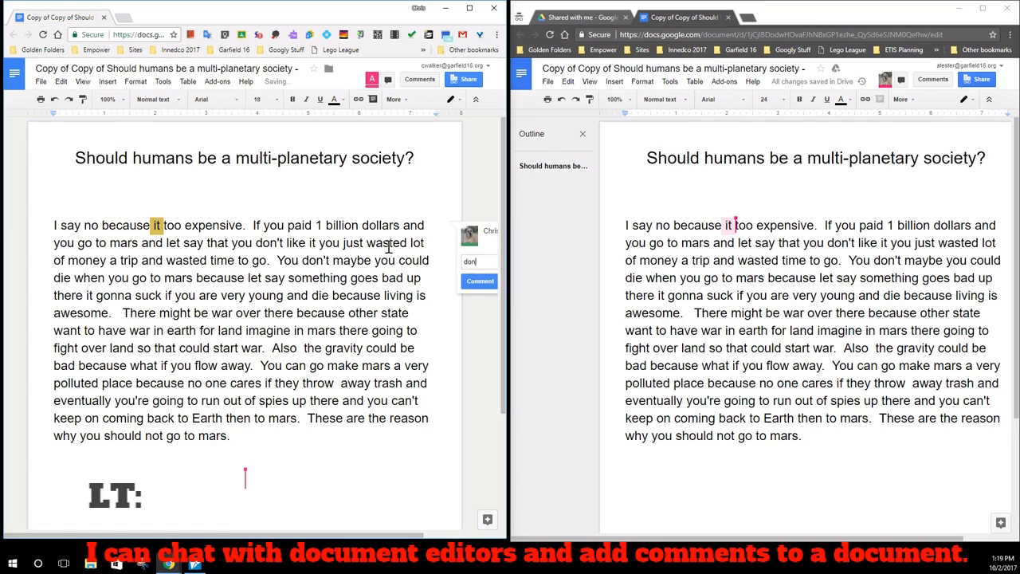
text('t torget the possesive 's)
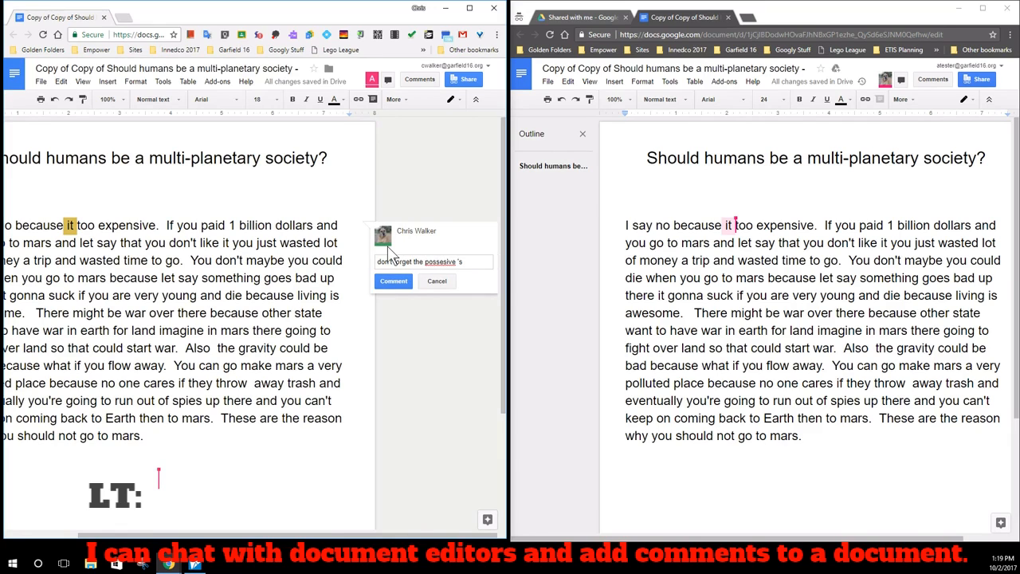
right_click(434, 262)
click(456, 271)
click(393, 281)
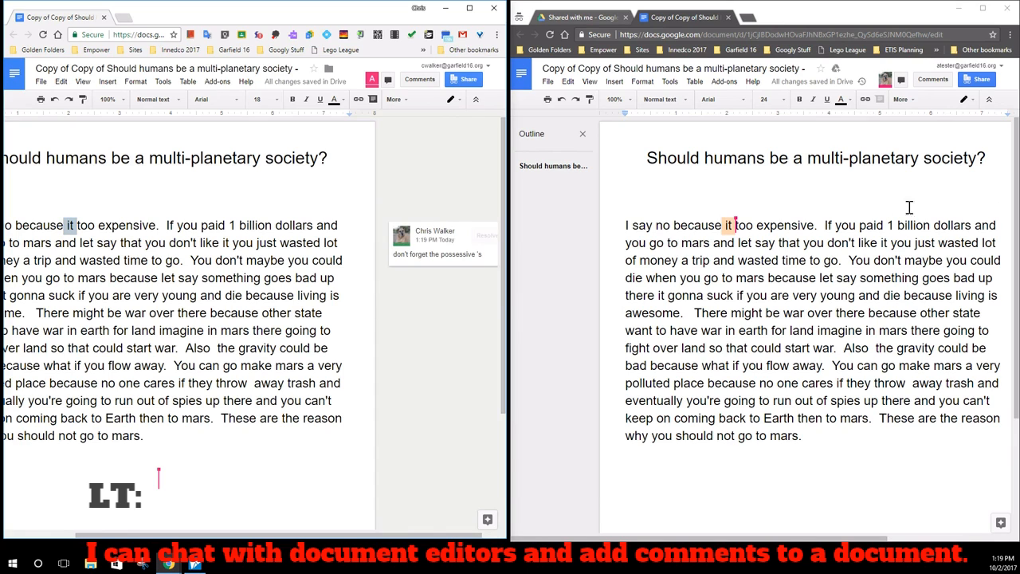
Hide the document outline in the second account's window and open the comment on "it" with the window maximized.
click(930, 227)
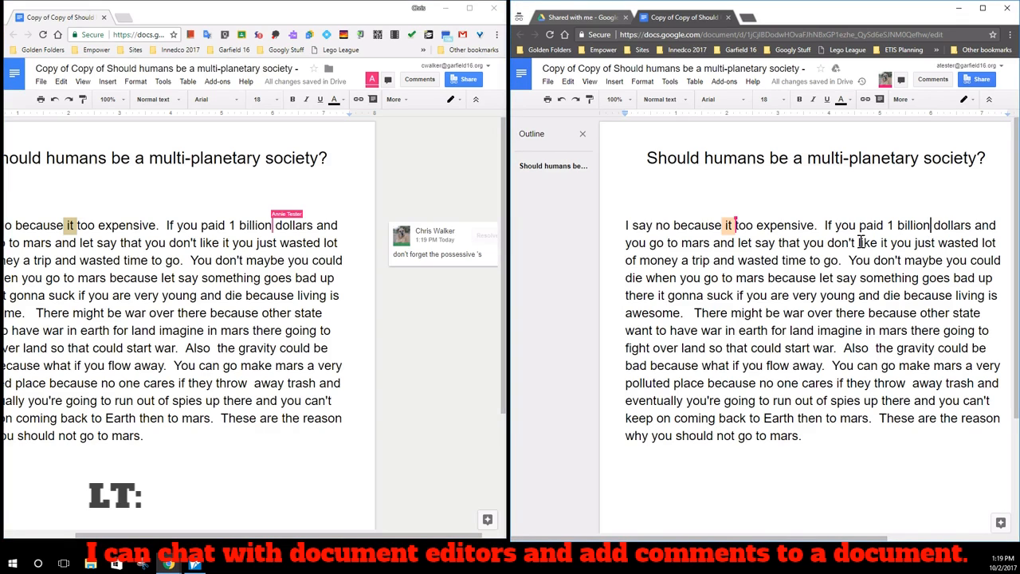
click(582, 135)
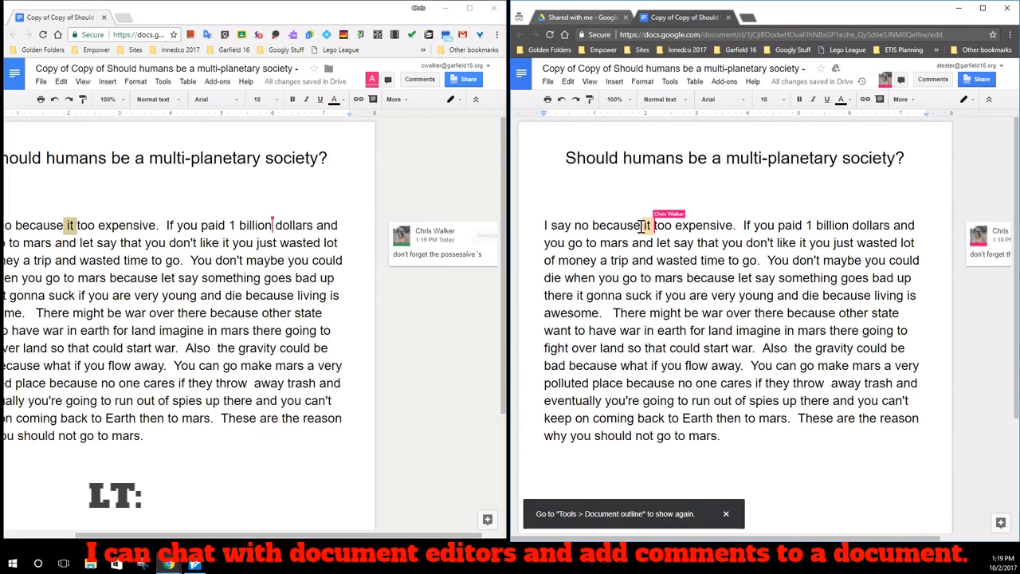
click(1003, 244)
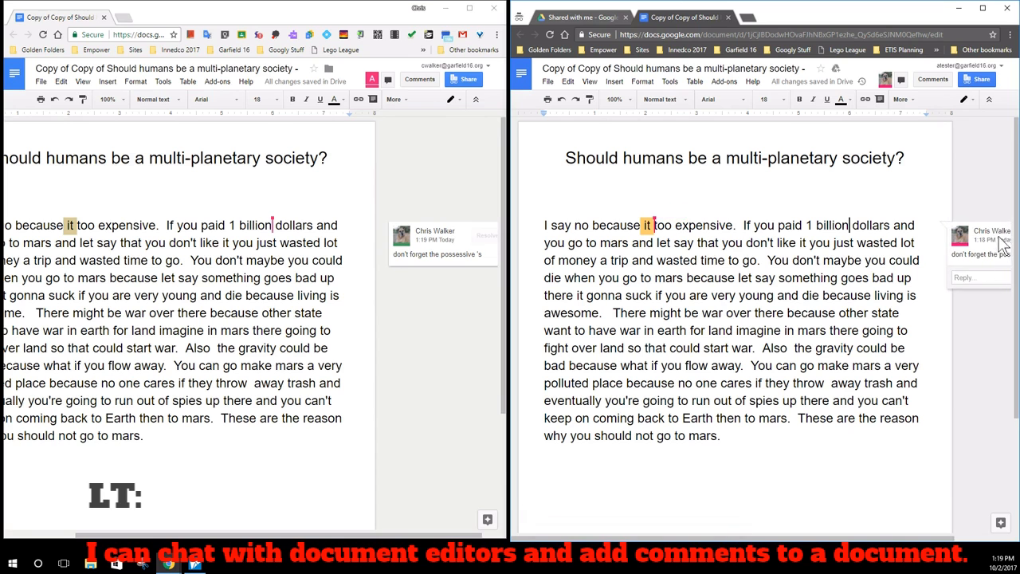
click(985, 9)
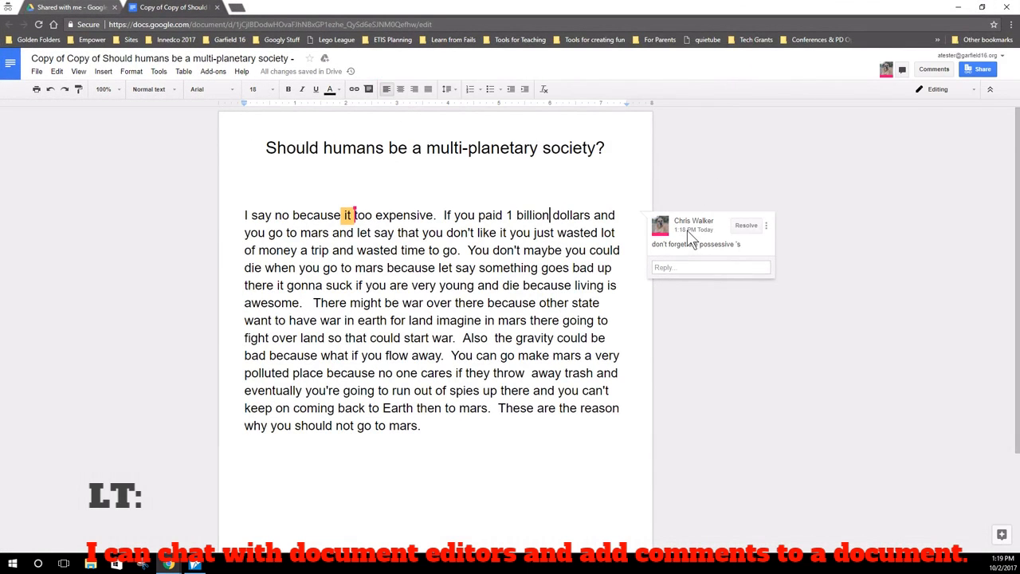
Change "it" to "it's" in the essay's first sentence and resolve the comment attached to it.
click(353, 215)
text('s)
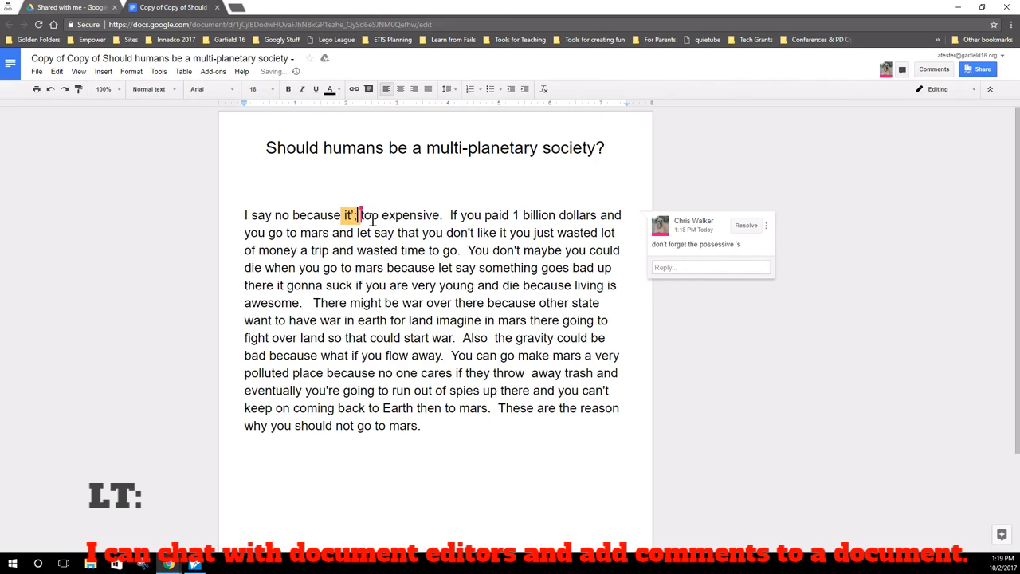
click(740, 227)
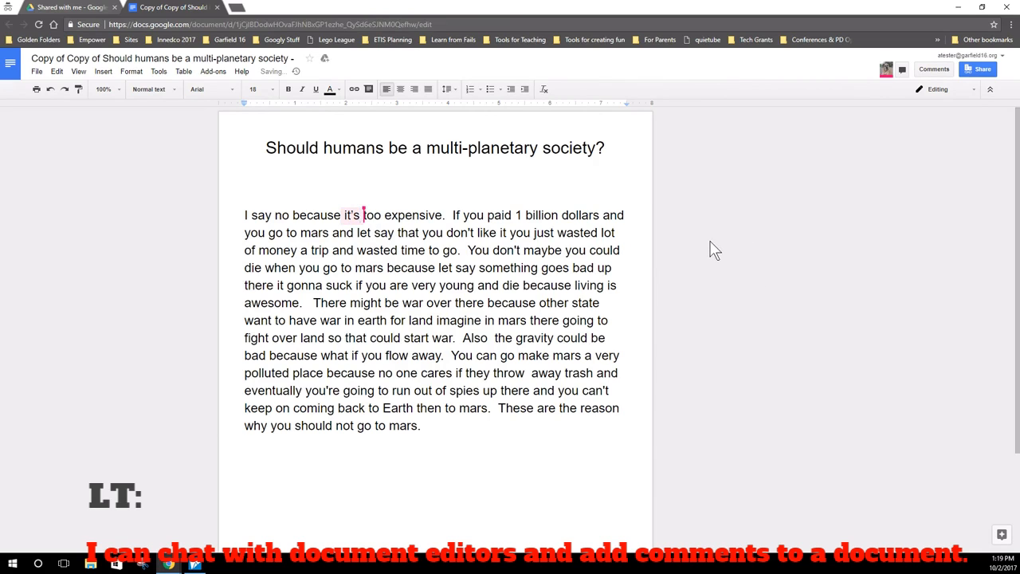
Restore the second account's window beside the owner's window and clear the text selection in the essay.
click(982, 7)
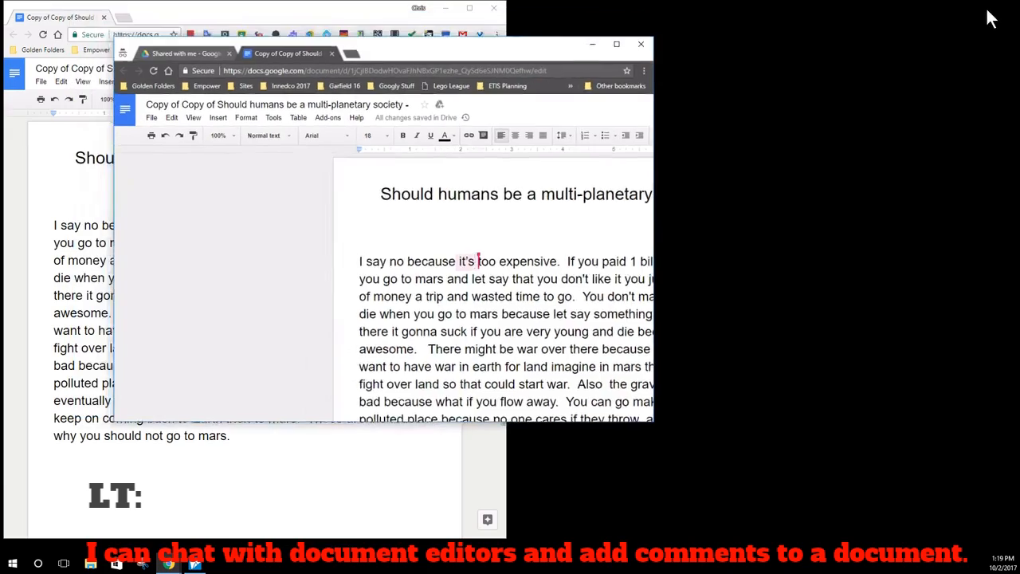
drag(560, 55, 1019, 1)
drag(839, 278, 852, 523)
scroll(824, 341, up, 3)
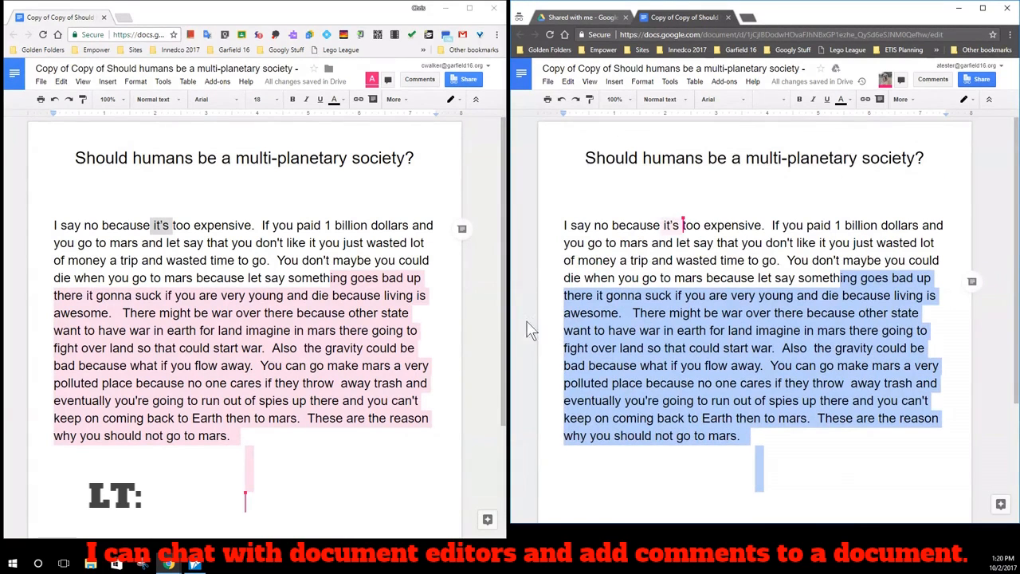
click(433, 322)
click(333, 243)
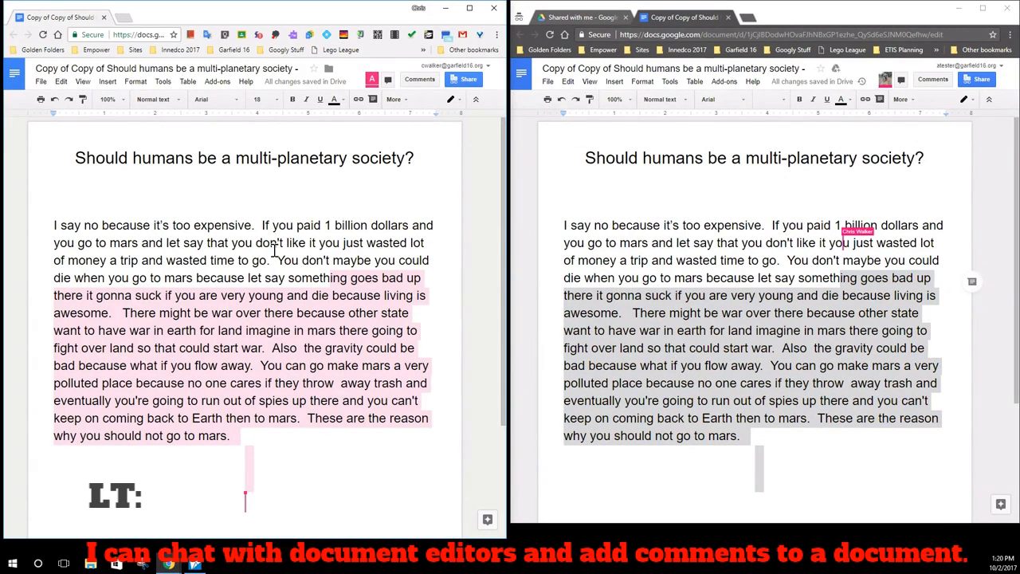
click(709, 269)
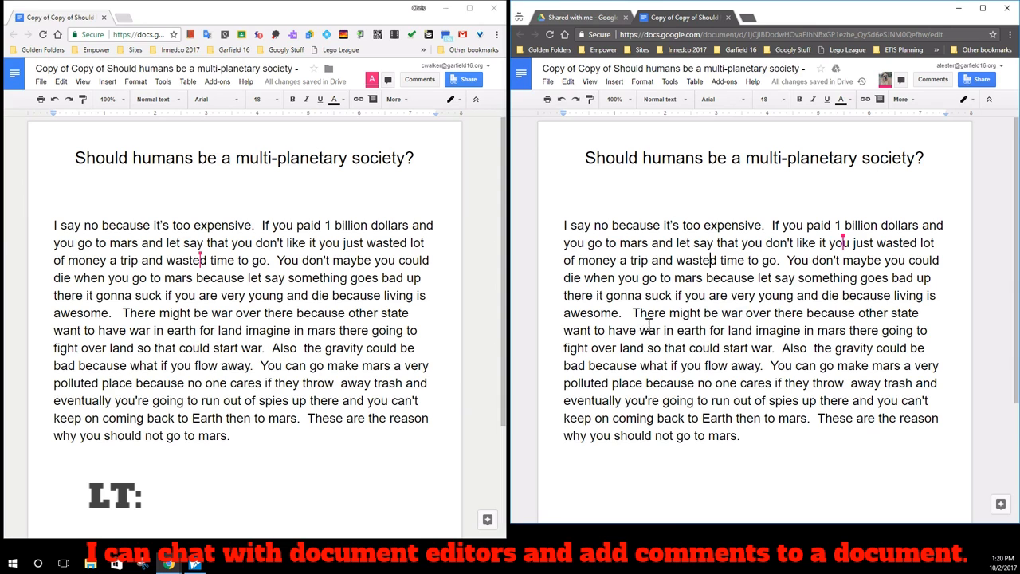
In the second account's window, comment "This doesn't quite flow...check again." on the essay sentence about war over land on Mars.
drag(628, 318, 775, 348)
click(971, 316)
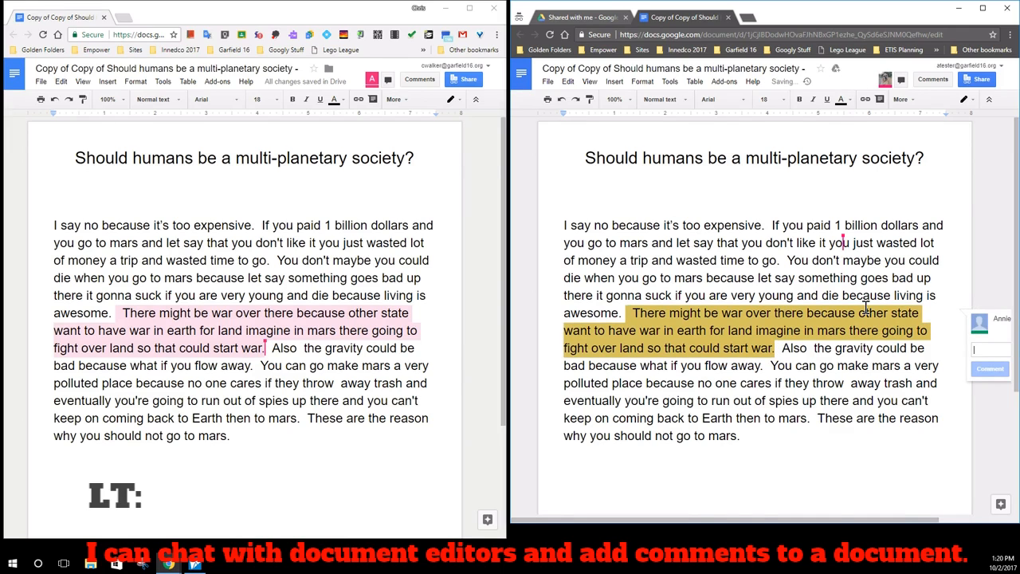
text(This)
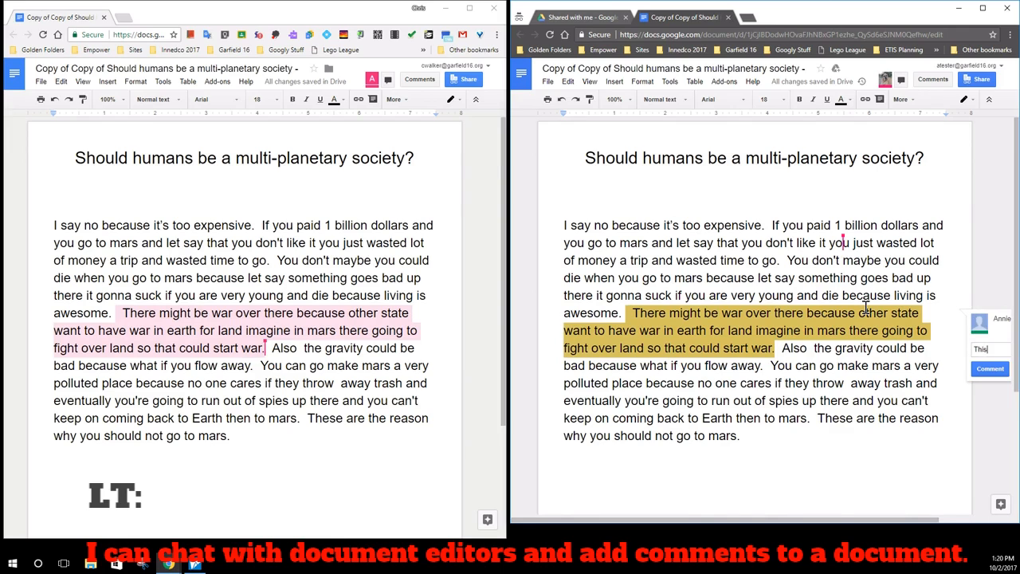
text( doesn't quite flow...check a)
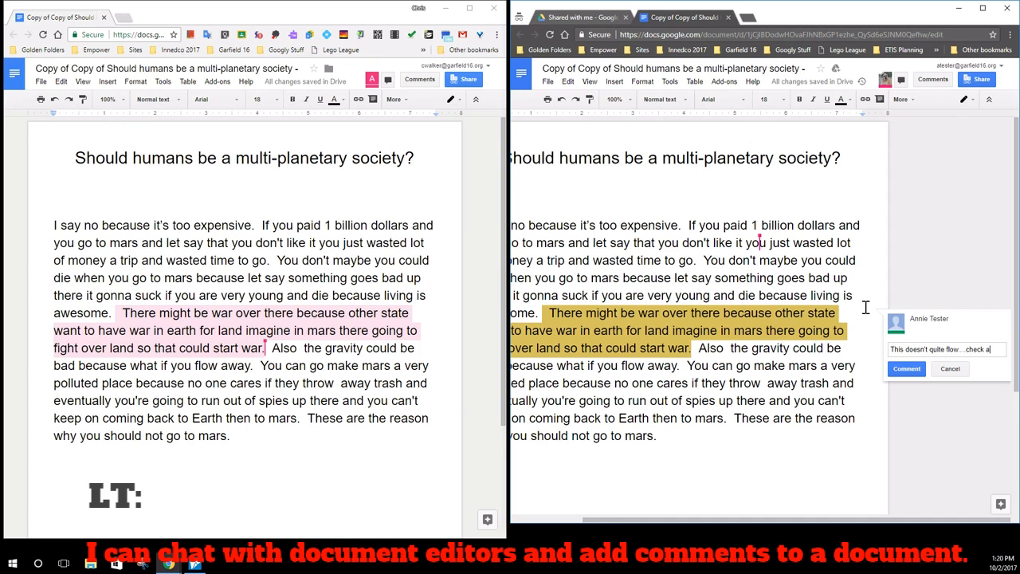
text(n)
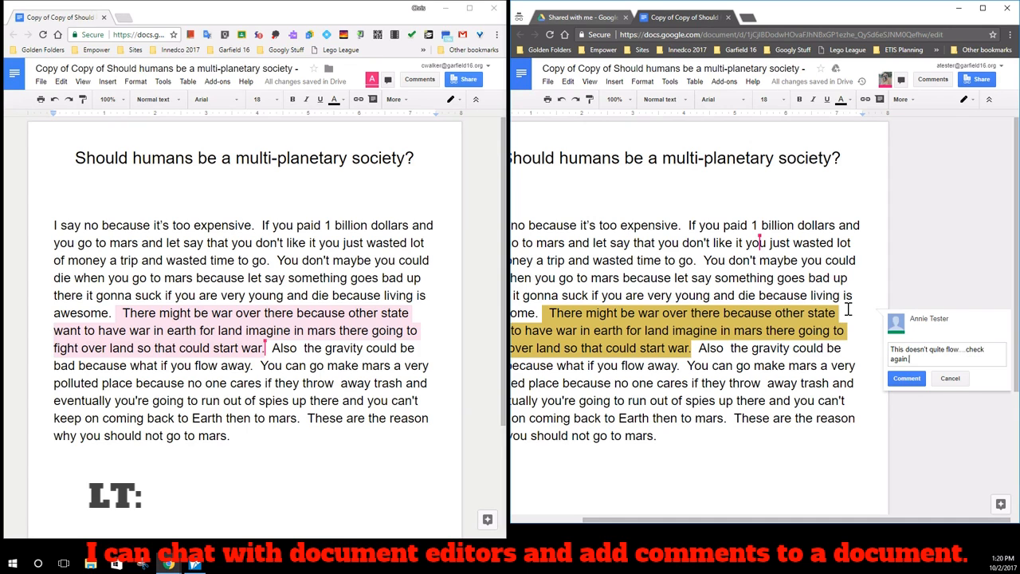
click(906, 378)
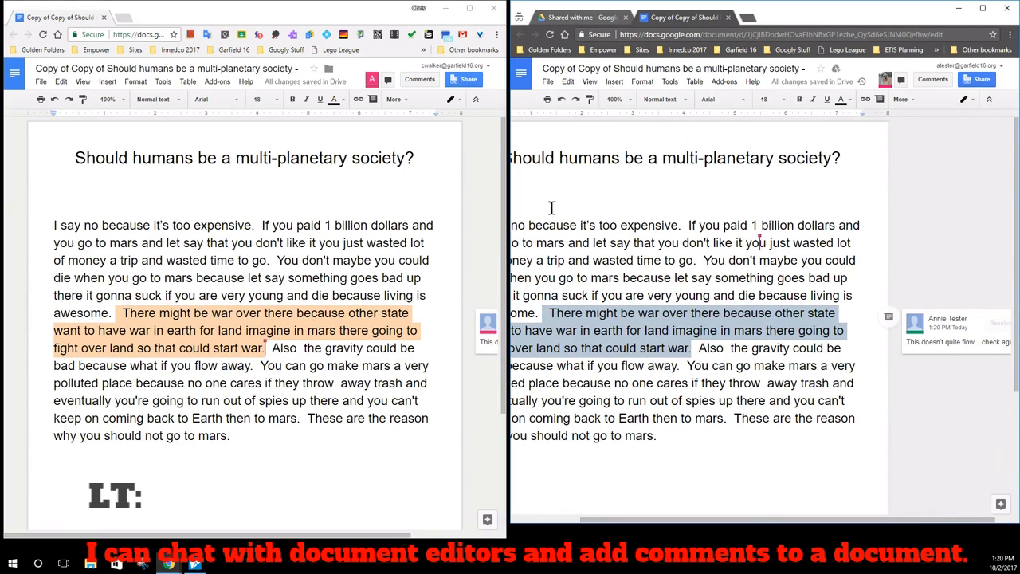
Resolve the comment on the war sentence in the owner's maximized window, and restore that window beside the second account's.
click(487, 328)
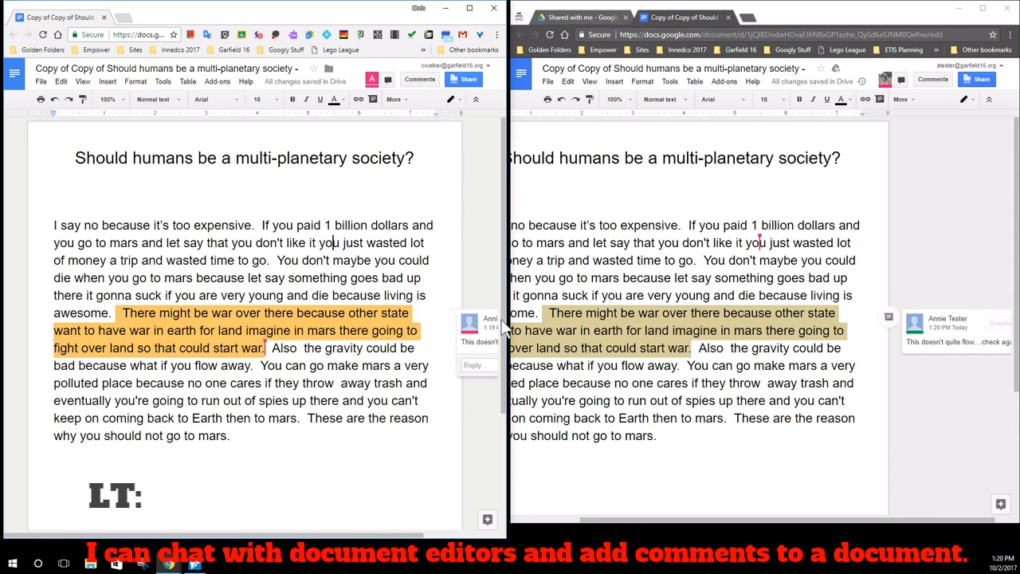
click(469, 8)
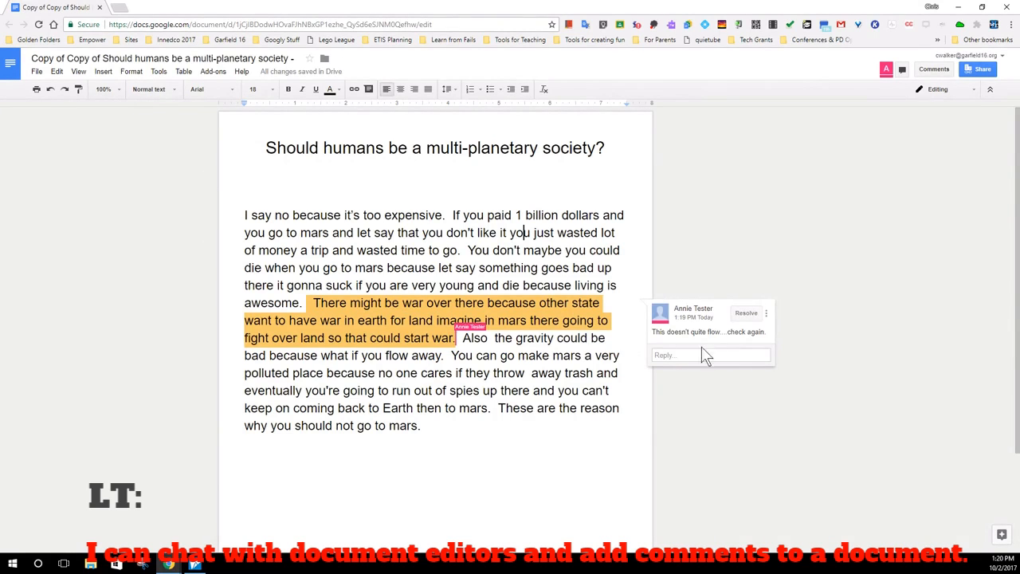
click(746, 314)
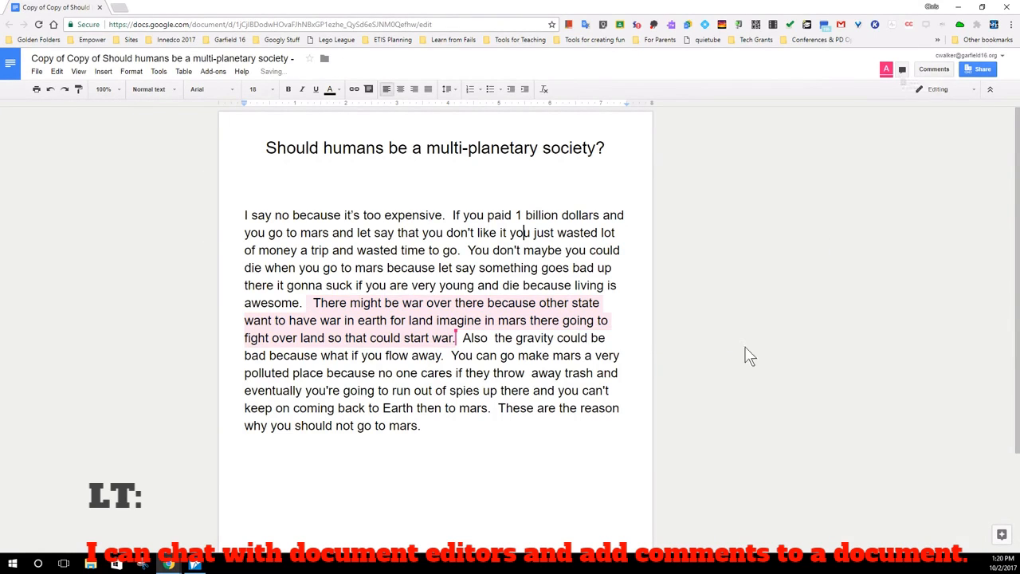
click(982, 7)
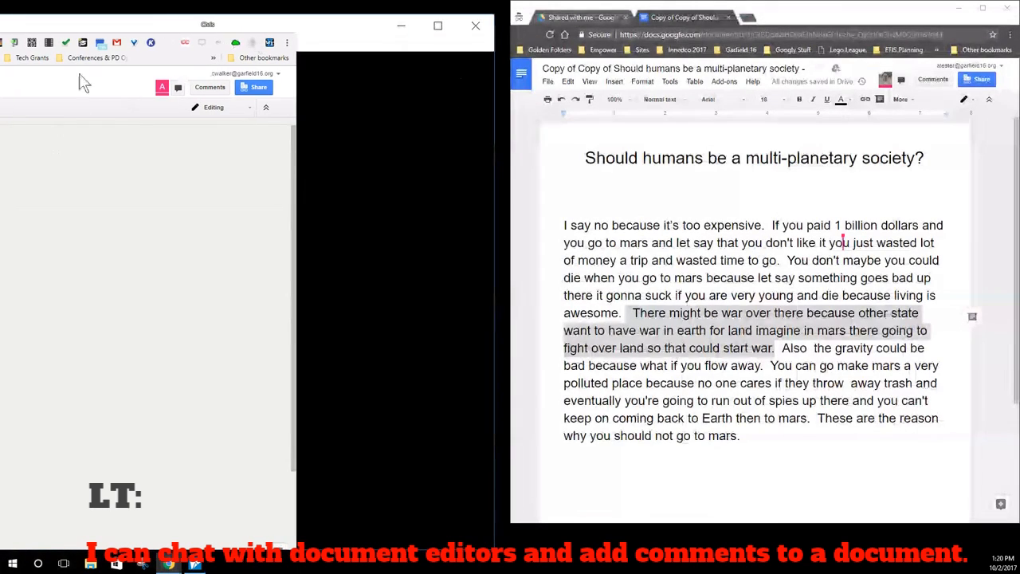
drag(85, 30, 4, 8)
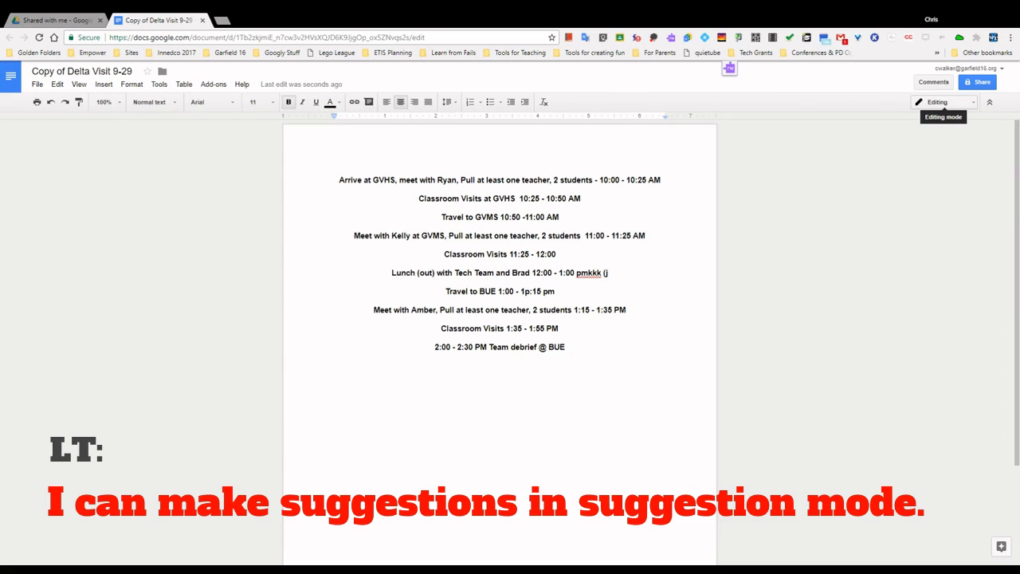
Try deleting "pmkkk" from the lunch line directly in Editing mode, and undo the deletion.
click(945, 105)
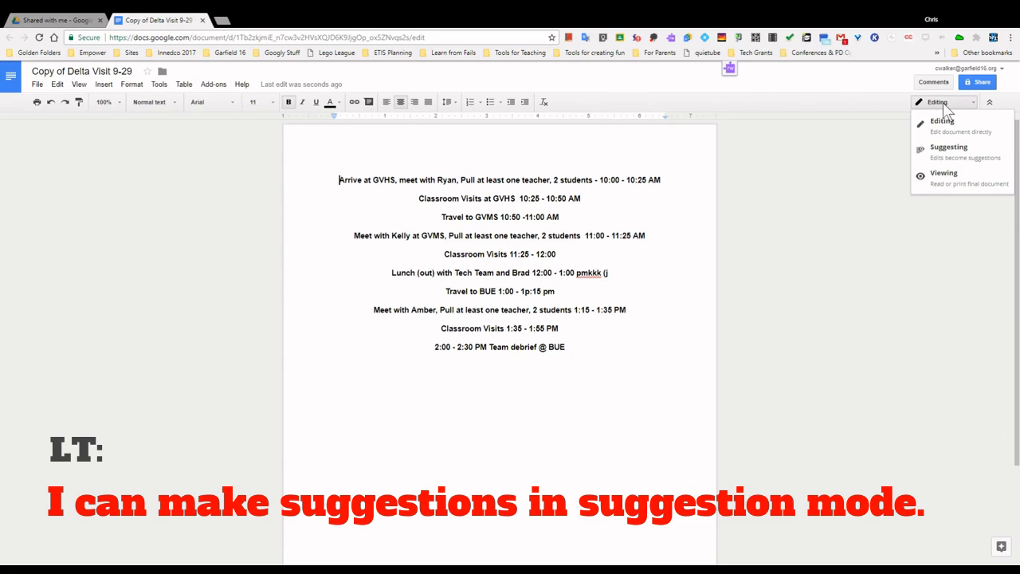
click(847, 155)
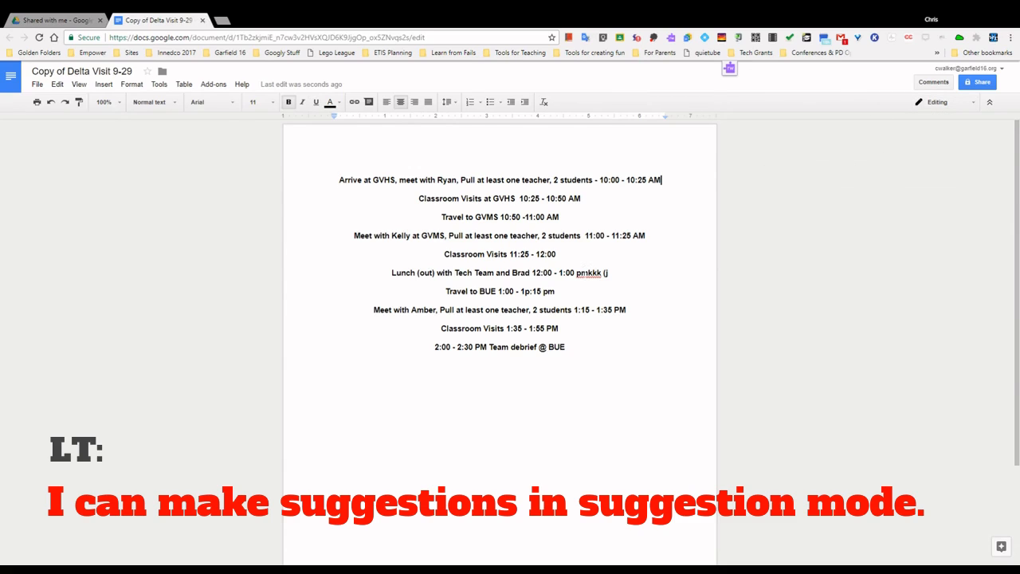
double_click(588, 273)
key(BackSpace)
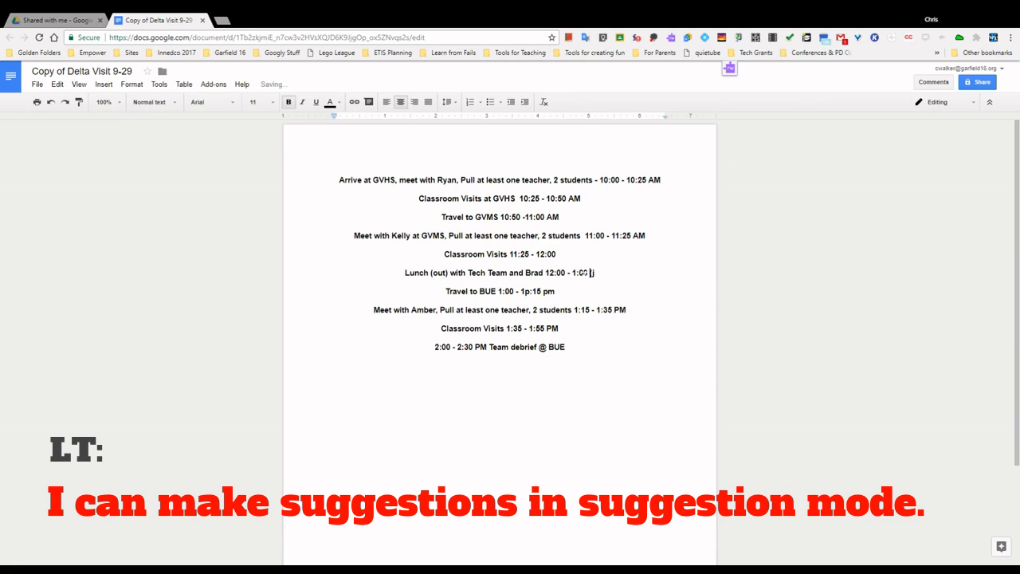
key(ctrl+z)
key(Up)
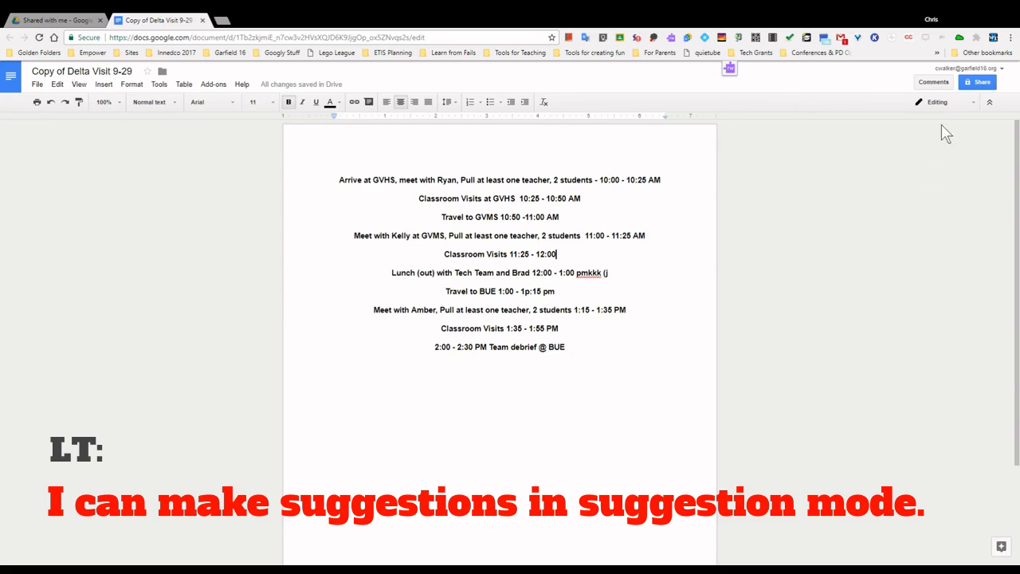
Switch the document to Suggesting mode and suggest deleting "pmkkk" from the lunch line.
click(948, 105)
click(948, 106)
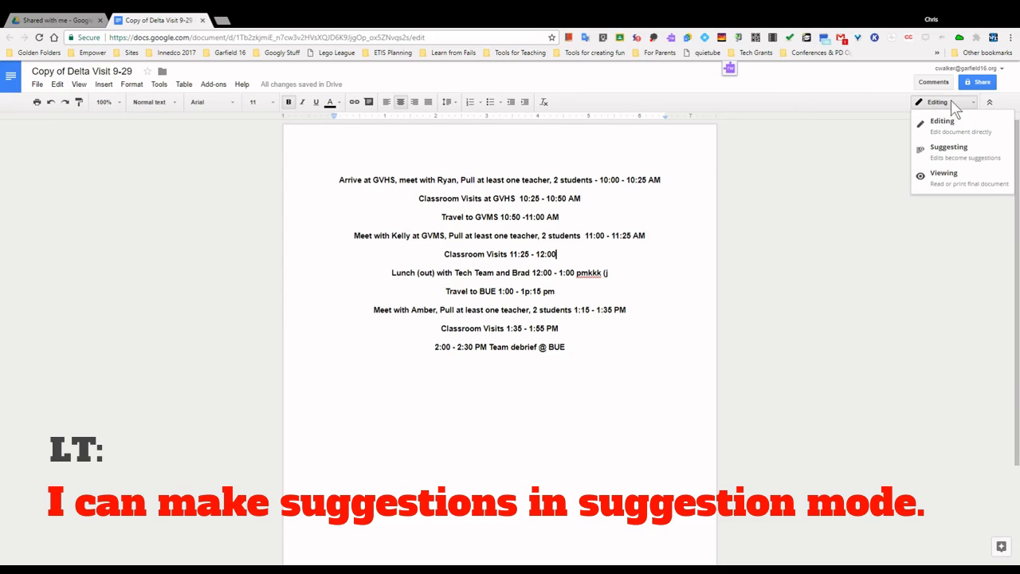
click(965, 156)
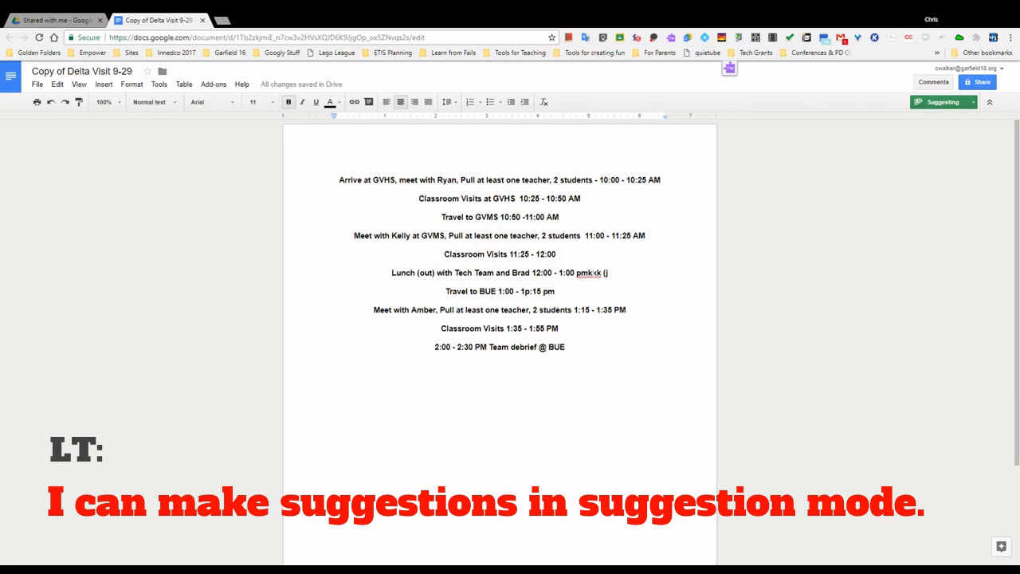
double_click(597, 273)
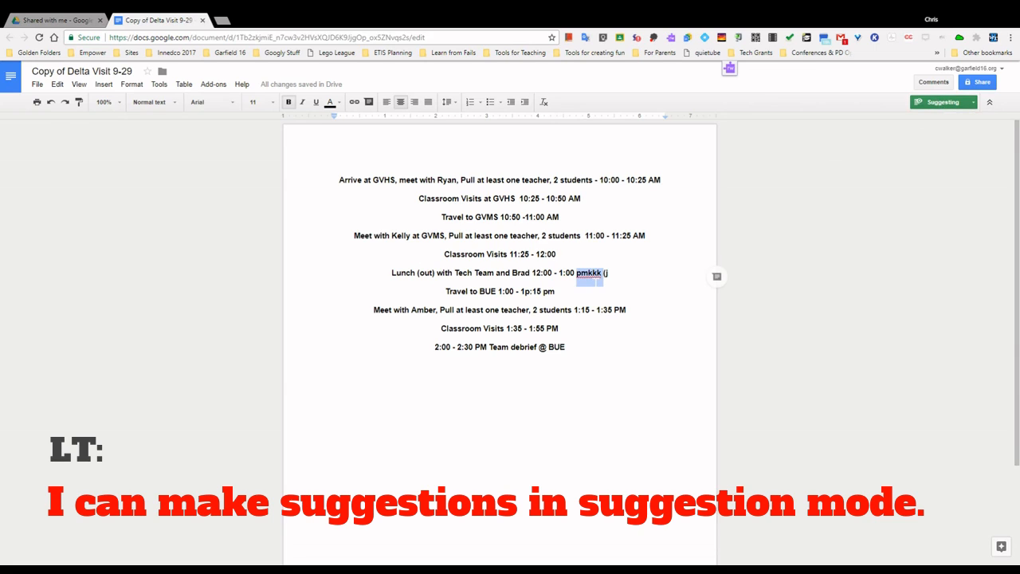
key(BackSpace)
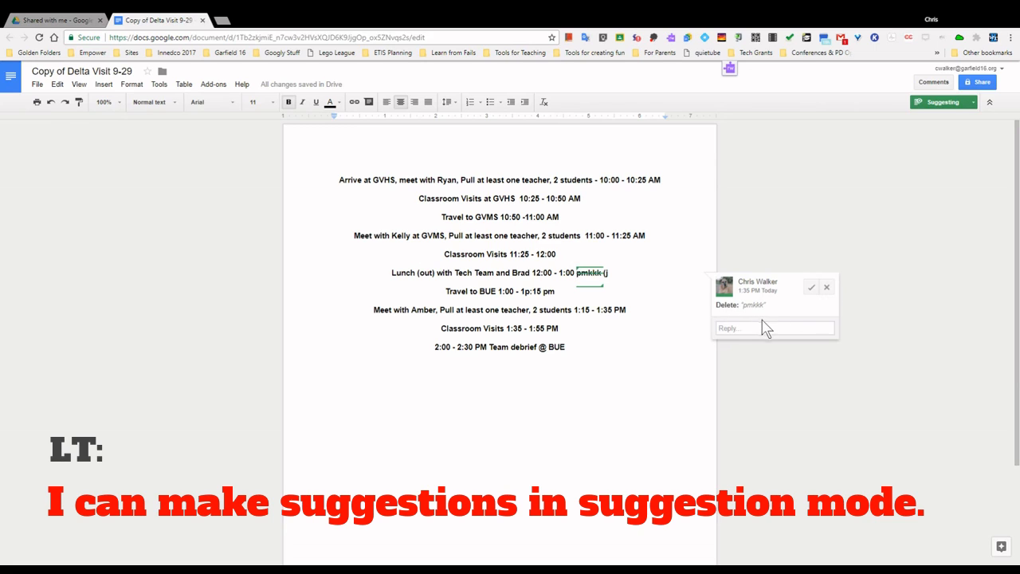
Try accepting the suggested deletion of "pmkkk", and reject the suggestion instead.
click(811, 288)
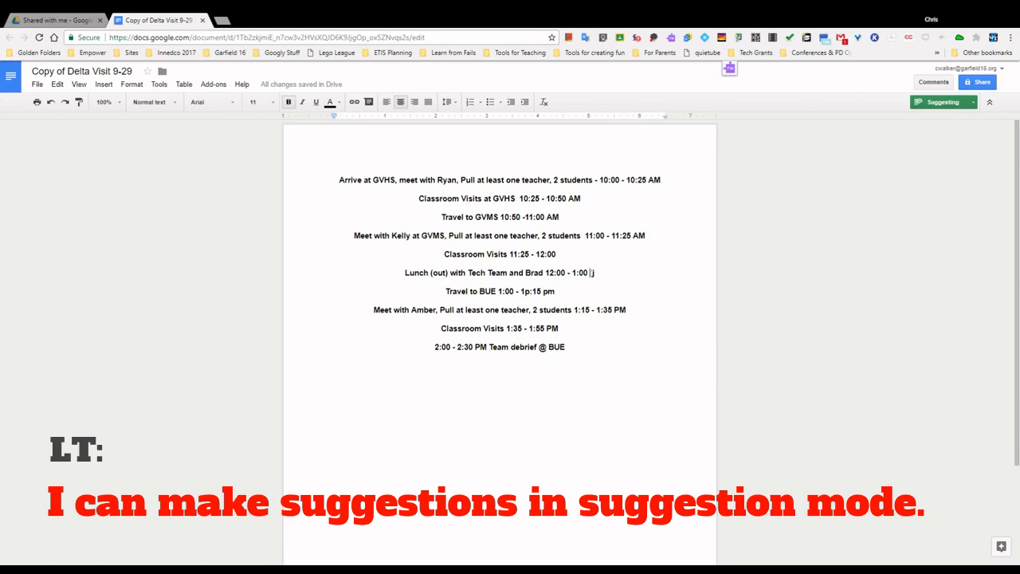
key(ctrl+z)
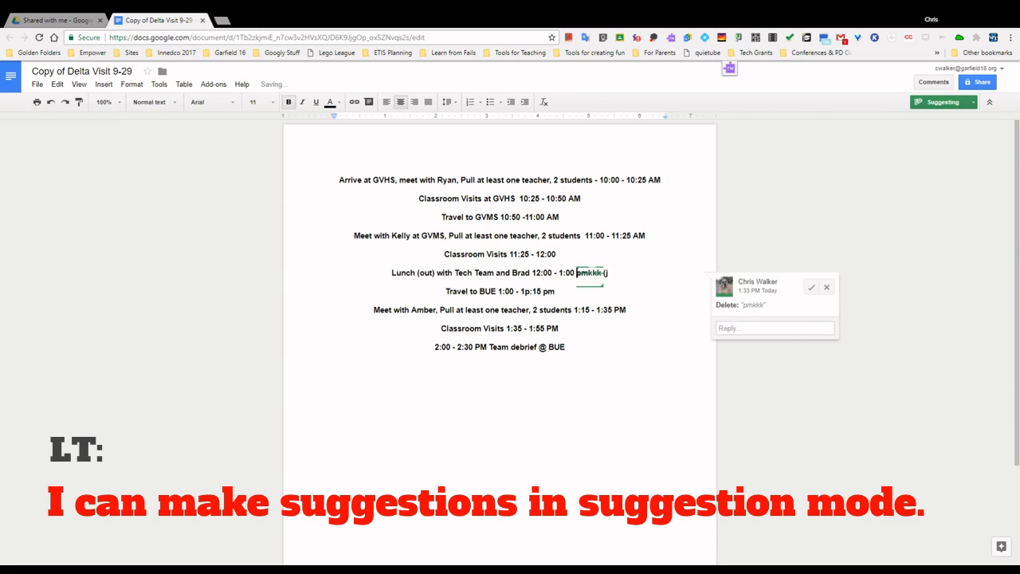
click(827, 288)
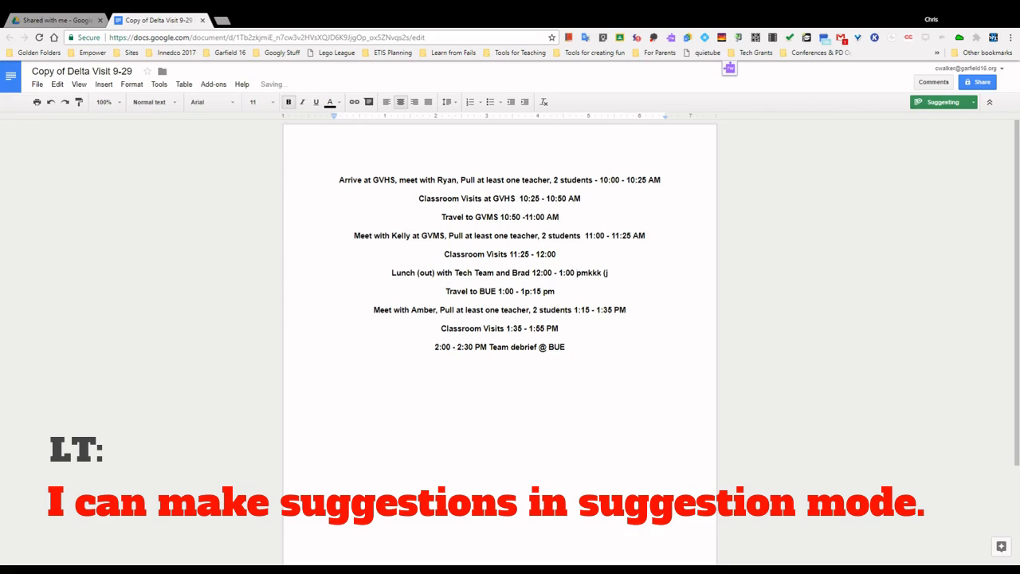
Suggest deleting the stray word "pmkkk" at the end of the lunch line again.
double_click(594, 274)
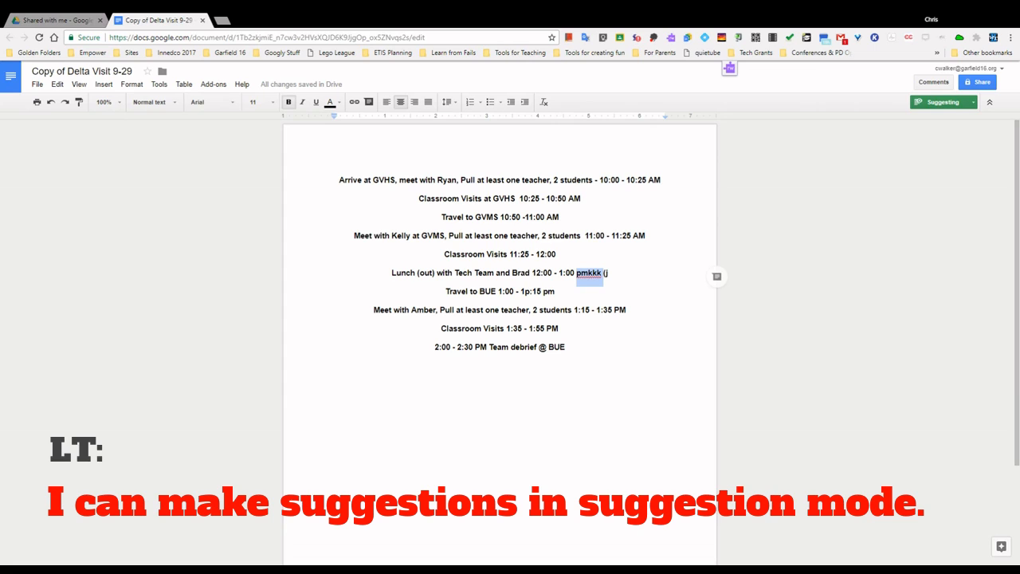
click(588, 273)
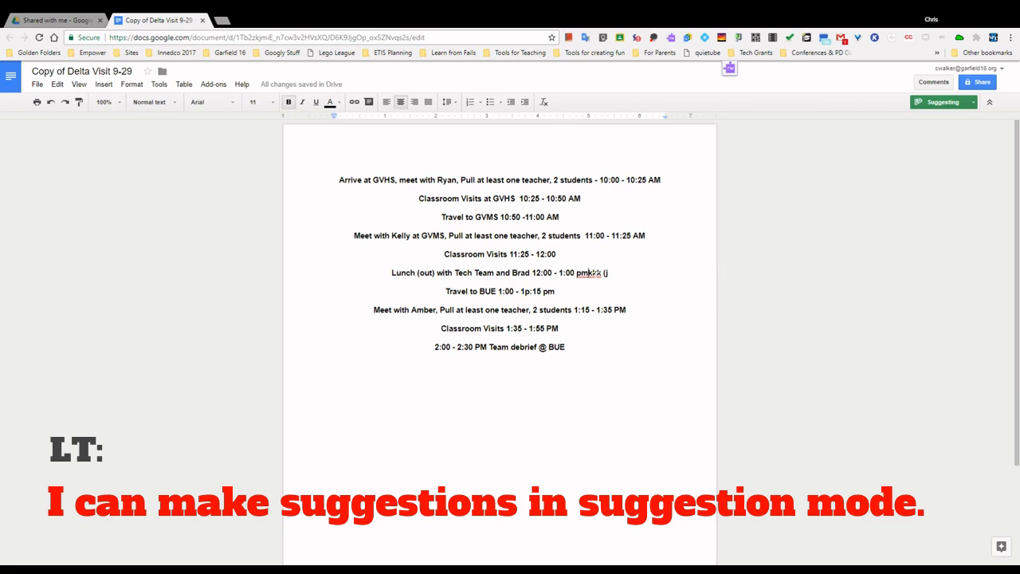
double_click(588, 273)
key(BackSpace)
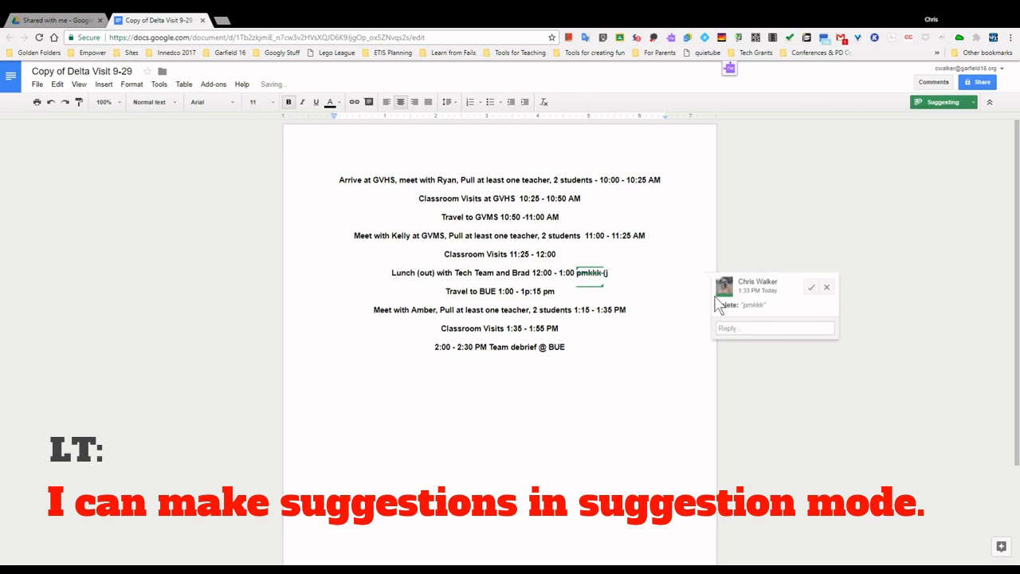
Suggest left alignment for all the schedule lines and clear the text selection.
drag(566, 349, 340, 184)
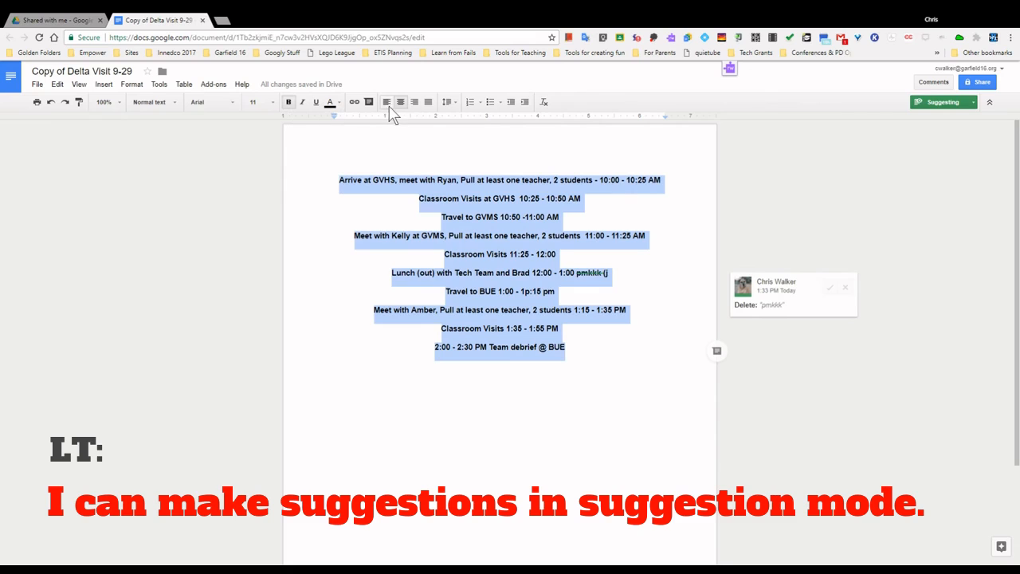
click(387, 104)
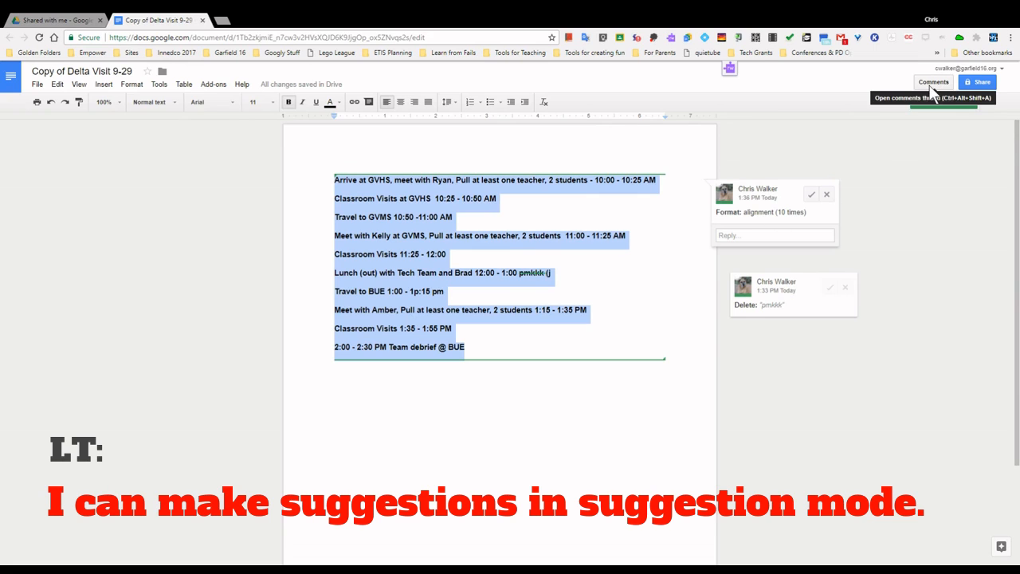
click(503, 250)
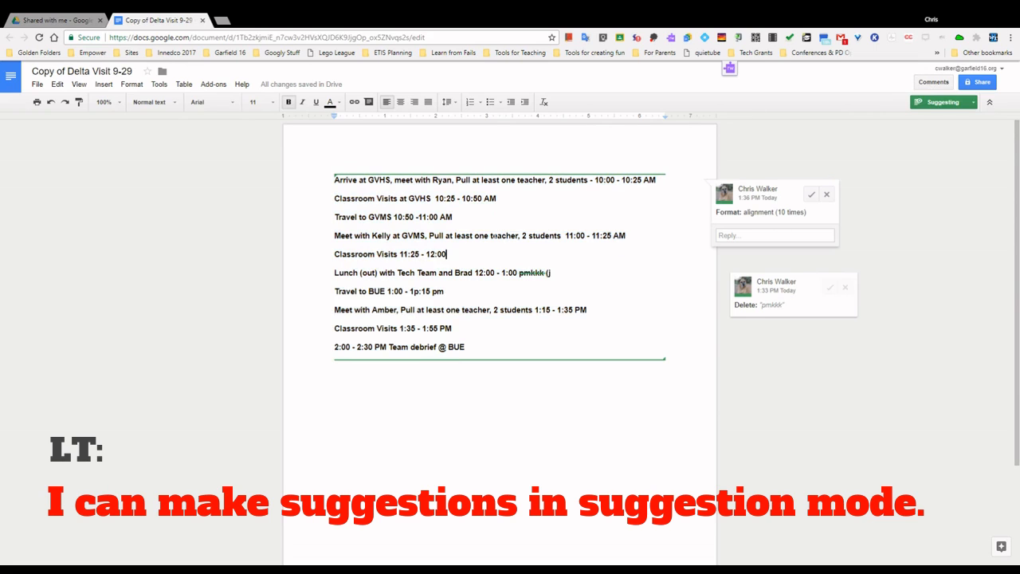
Comment "Capitalize Teacher" on the word "teacher" in the 11:00 - 11:25 AM line, and open the posted comment.
double_click(500, 236)
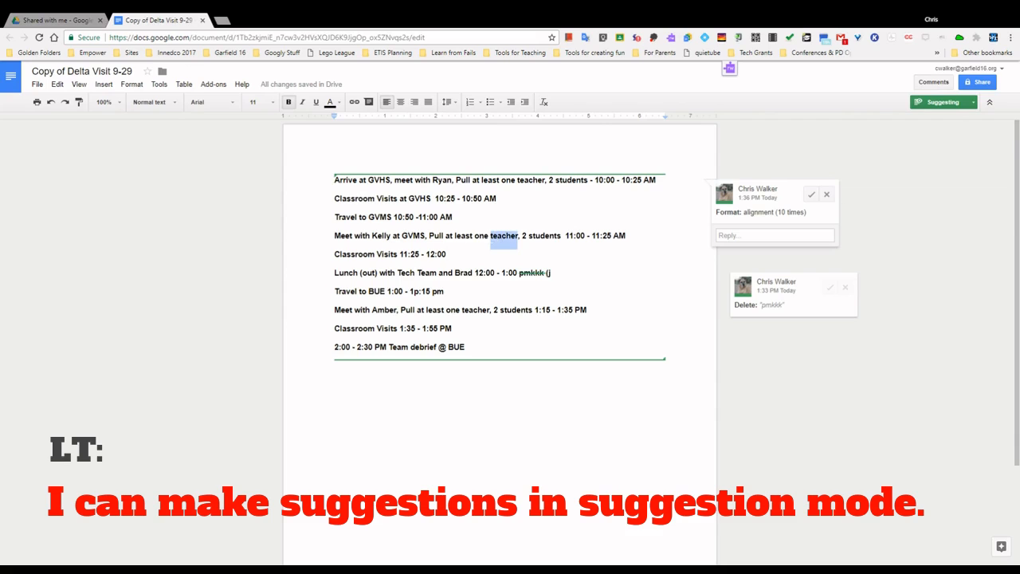
click(934, 82)
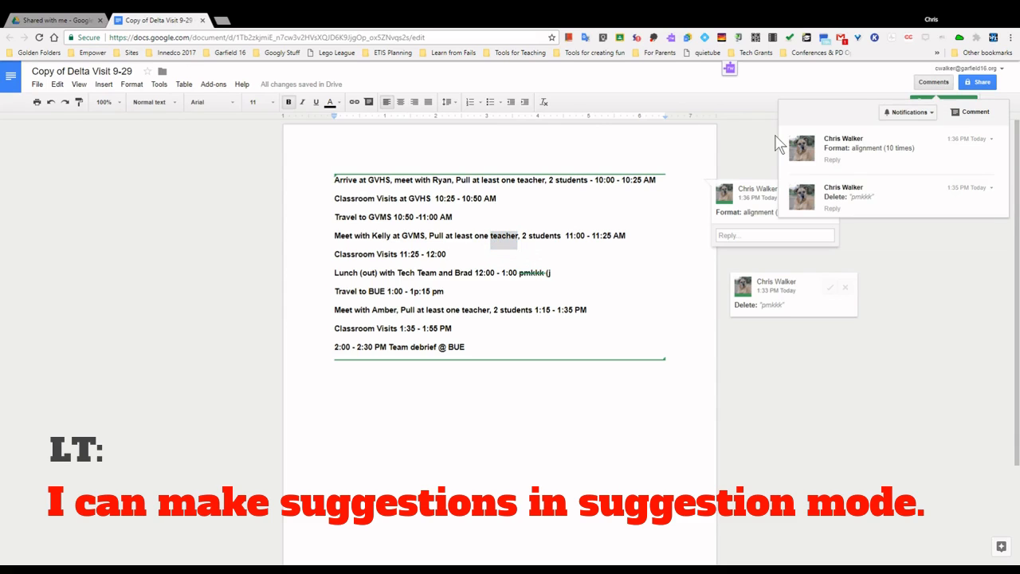
click(970, 112)
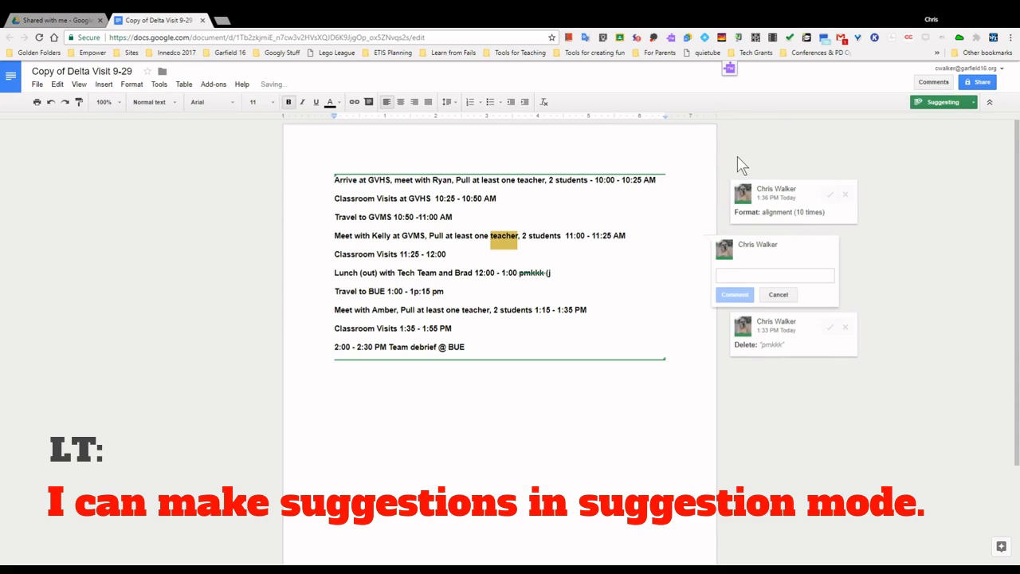
text(Capi)
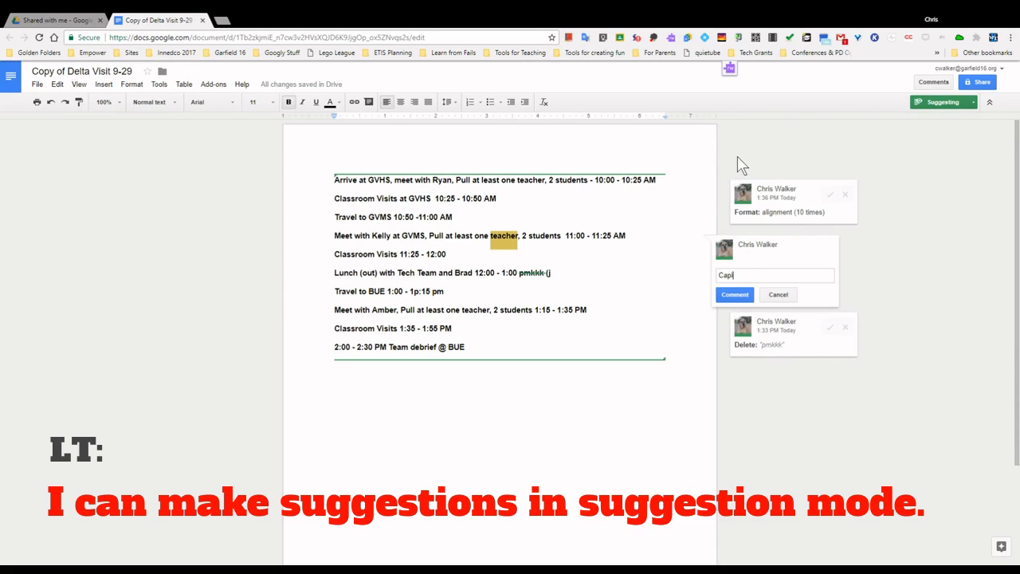
text(tlize Teacher)
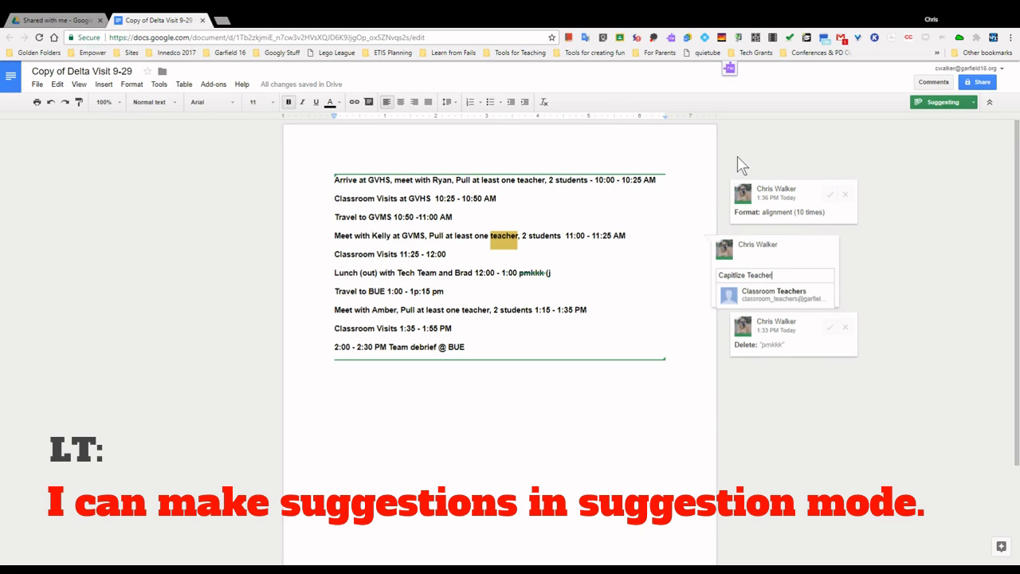
click(865, 241)
click(793, 257)
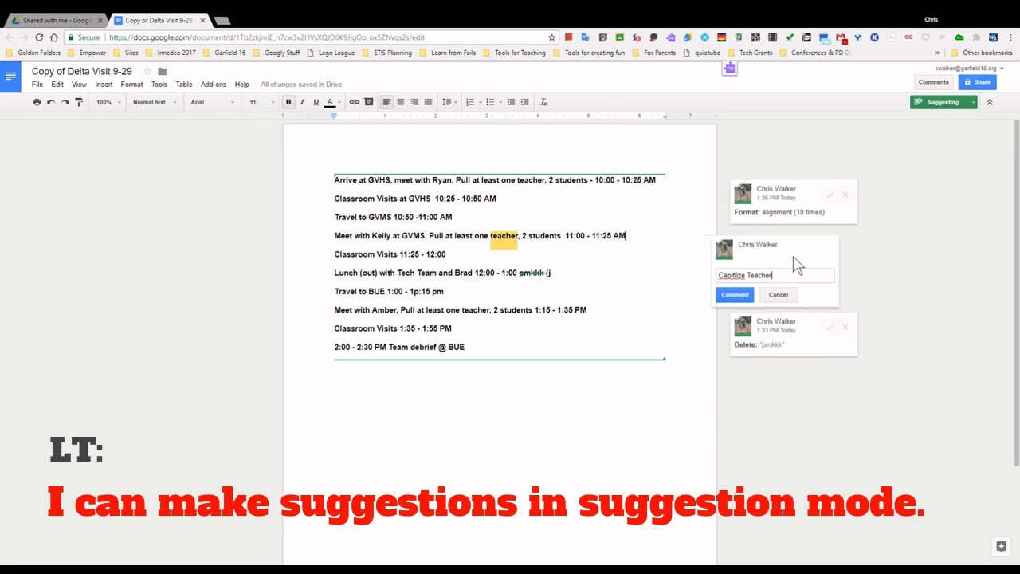
text(Capitalize)
click(741, 294)
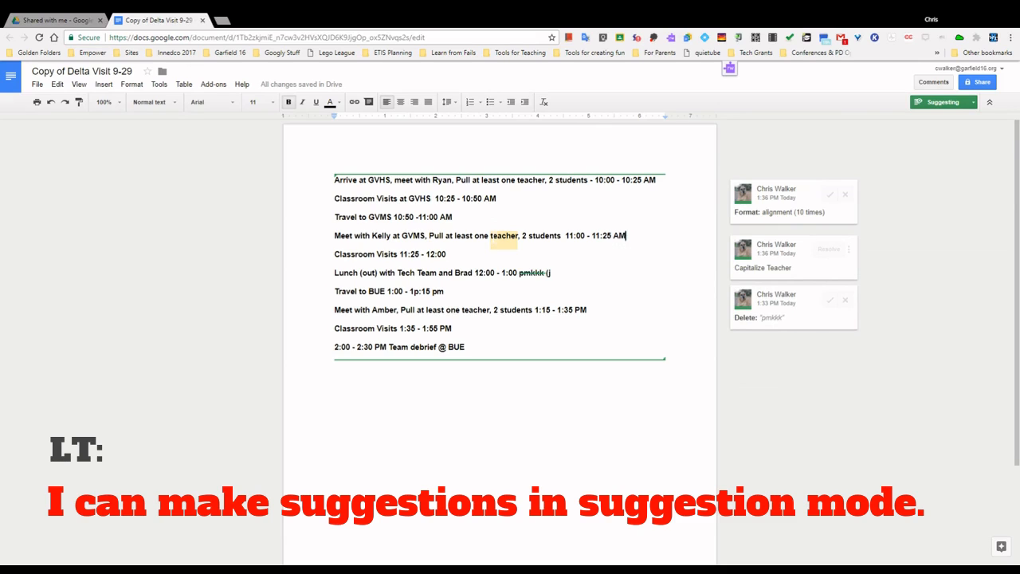
click(749, 263)
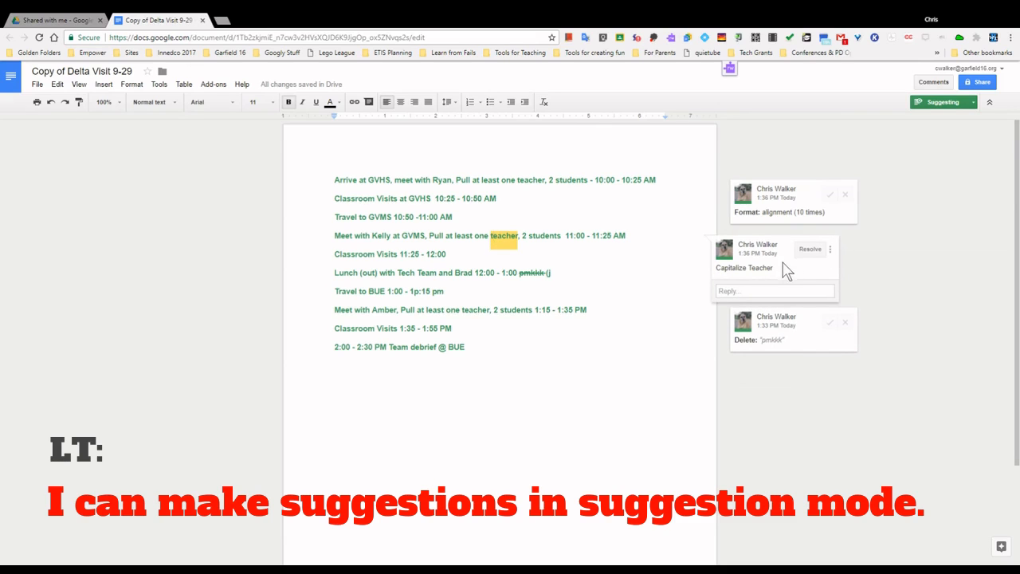
Resolve the "Capitalize Teacher" comment and suggest removing bold from the time 1:35 - 1:55 PM in the last Classroom Visits line.
click(810, 250)
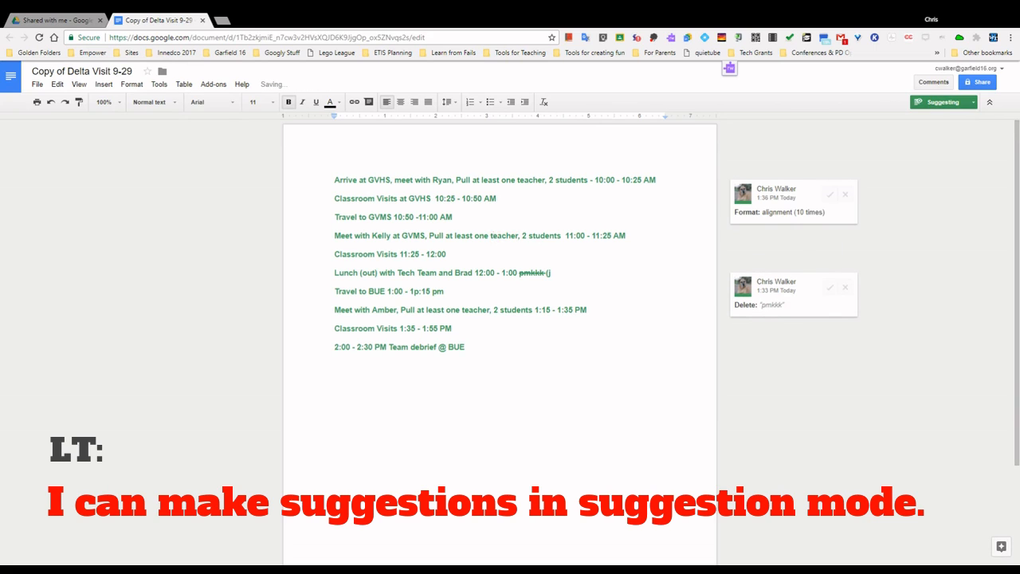
drag(465, 348, 452, 329)
click(451, 329)
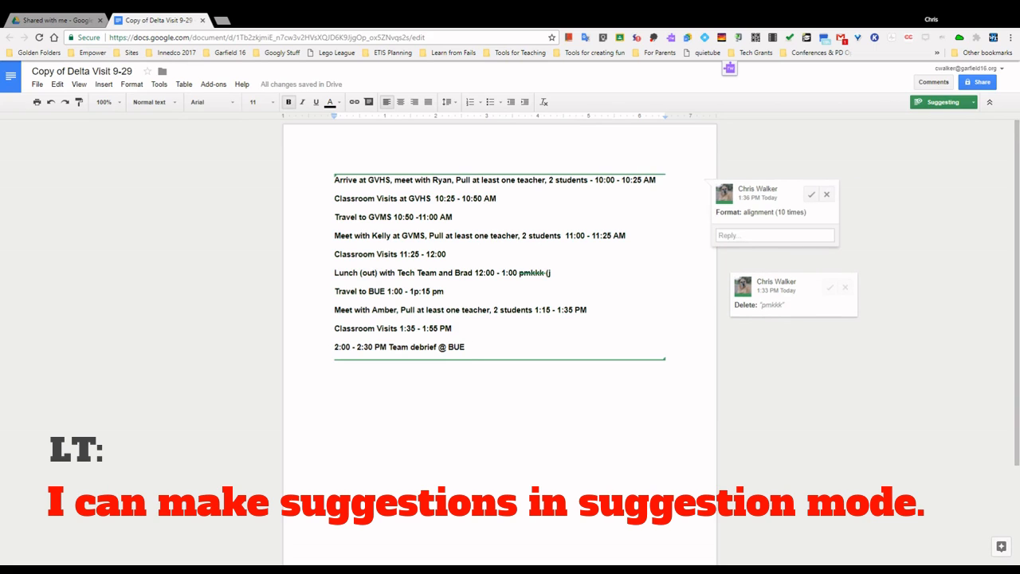
drag(400, 328, 450, 329)
click(288, 103)
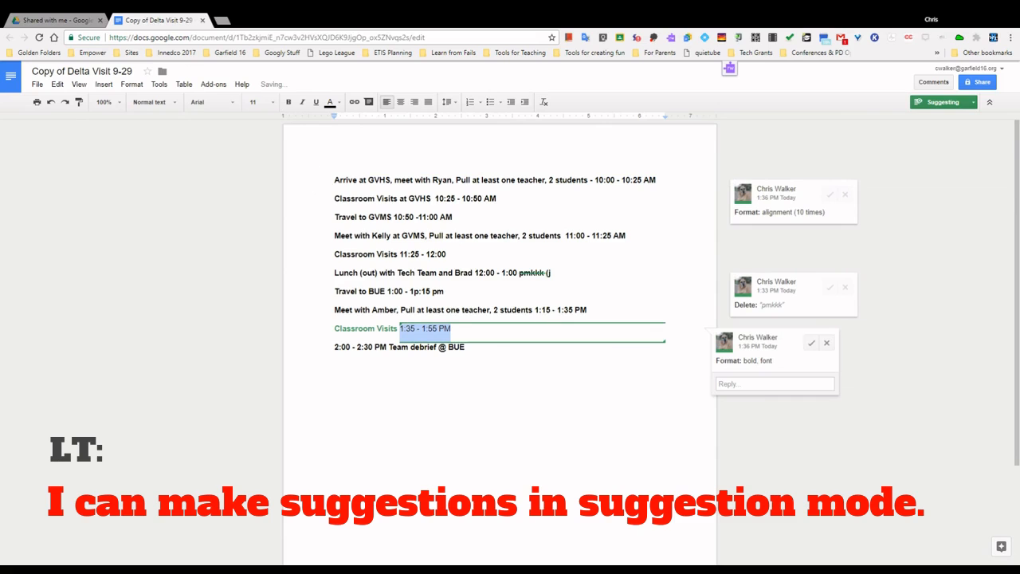
Suggest removing bold from the times 1:15 - 1:35 PM, 1:00 - 1p:15 pm and 12:00 - 1:00, and clear the selection.
drag(535, 310, 586, 310)
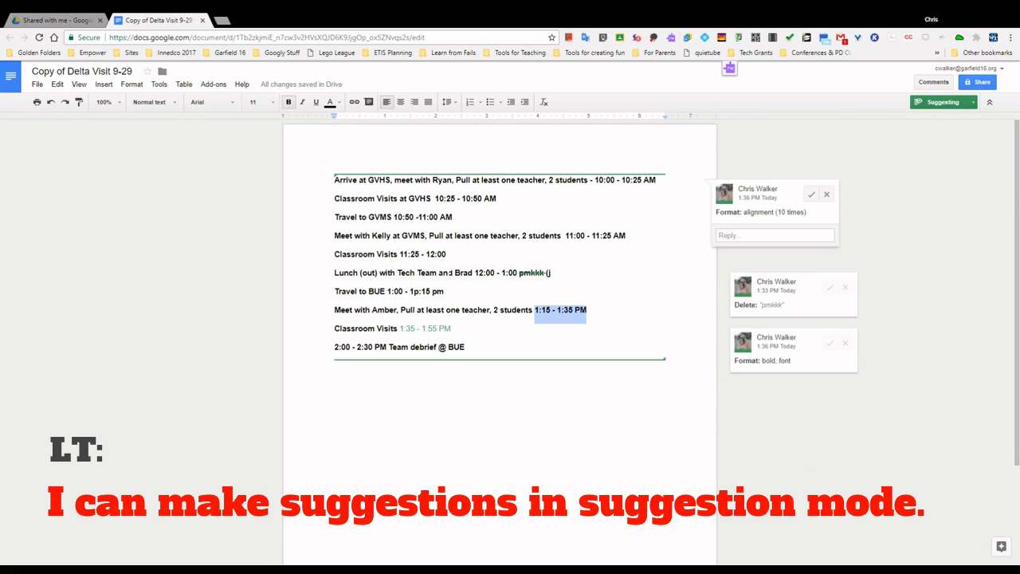
click(289, 102)
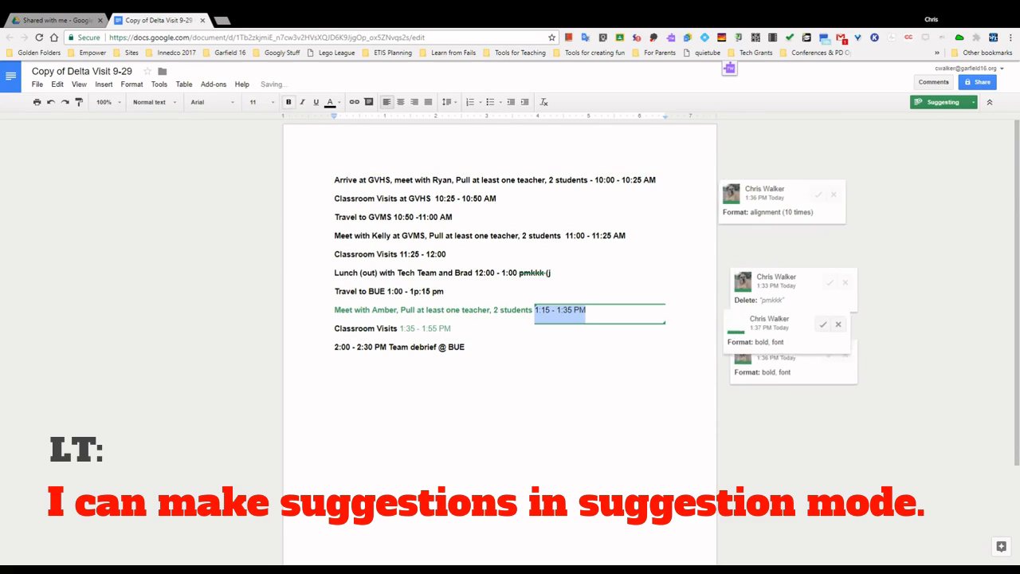
drag(387, 292, 445, 292)
click(289, 103)
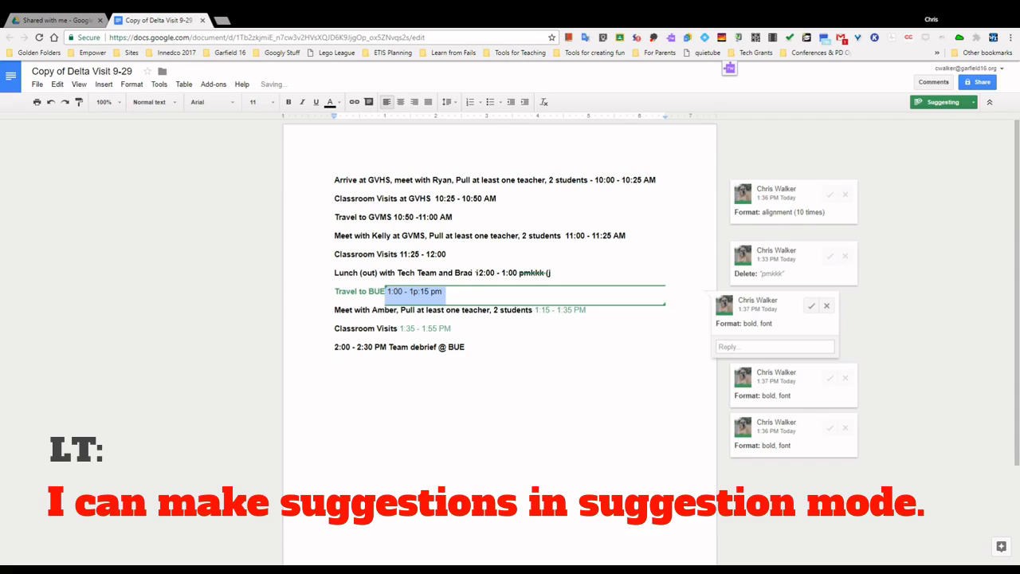
drag(475, 272, 517, 273)
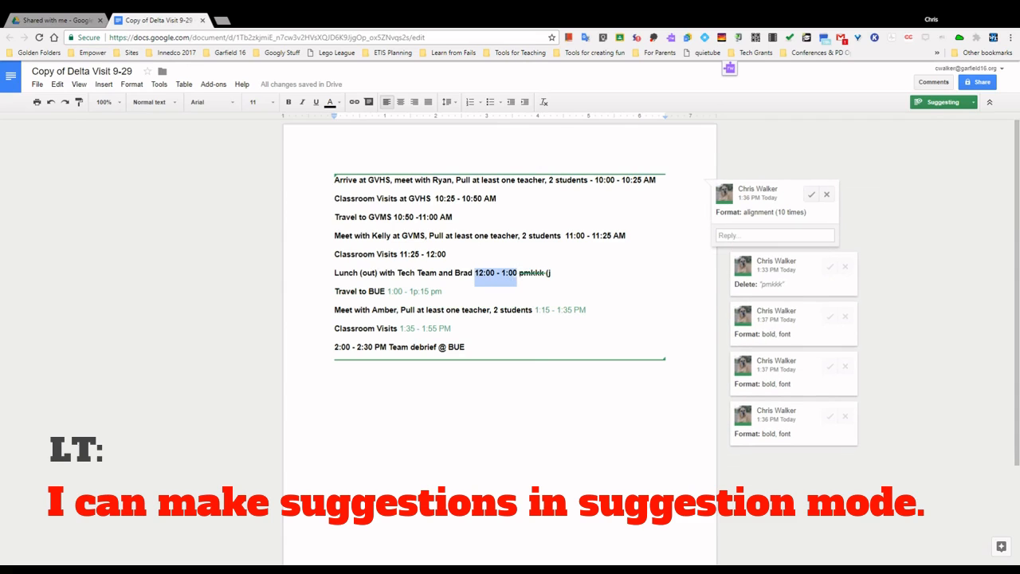
click(288, 104)
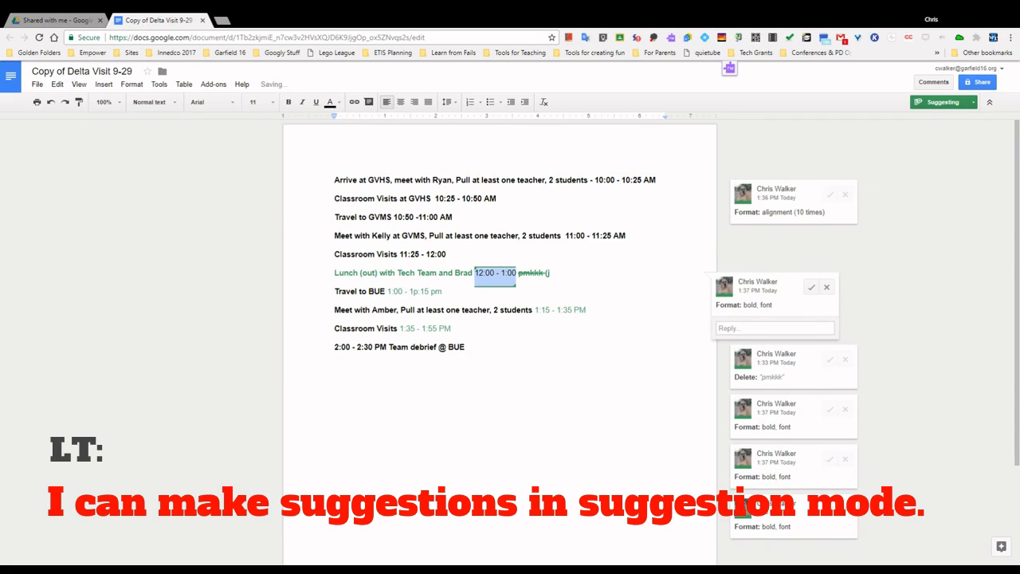
click(502, 388)
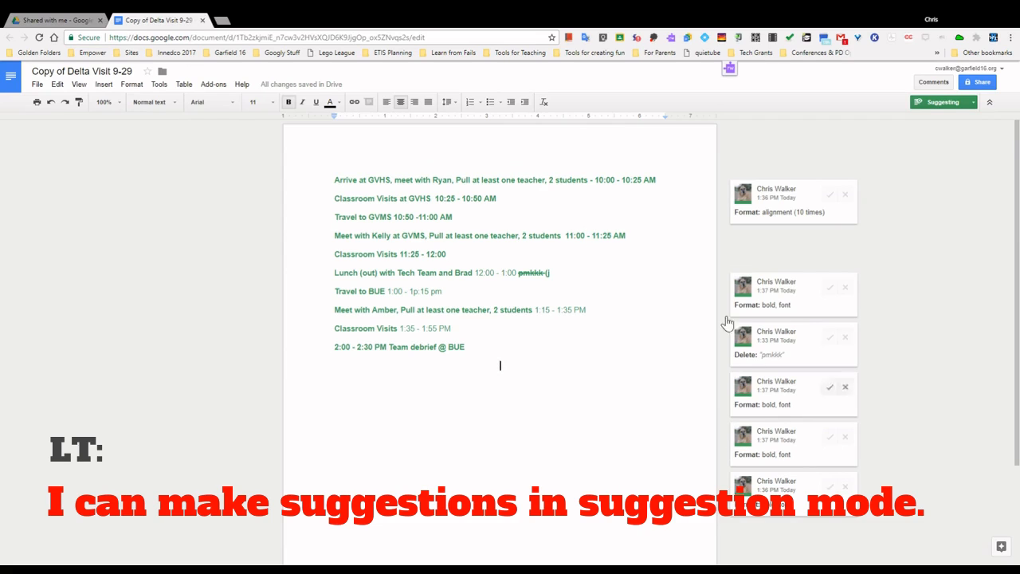
Accept all the pending suggestions: the alignment change, the bold removals on the four times, and the deletion of "pmkkk".
click(830, 195)
click(829, 287)
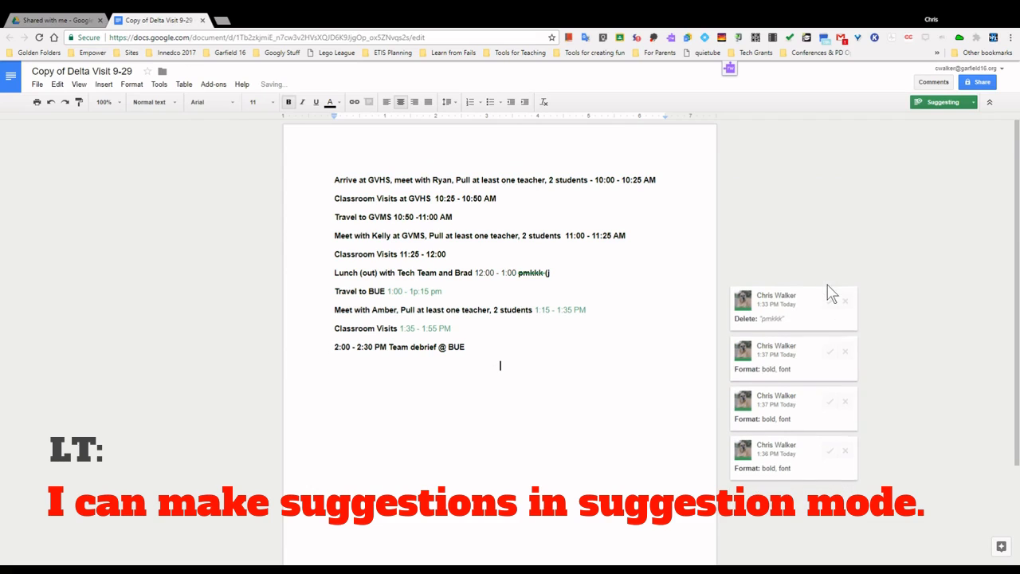
click(830, 287)
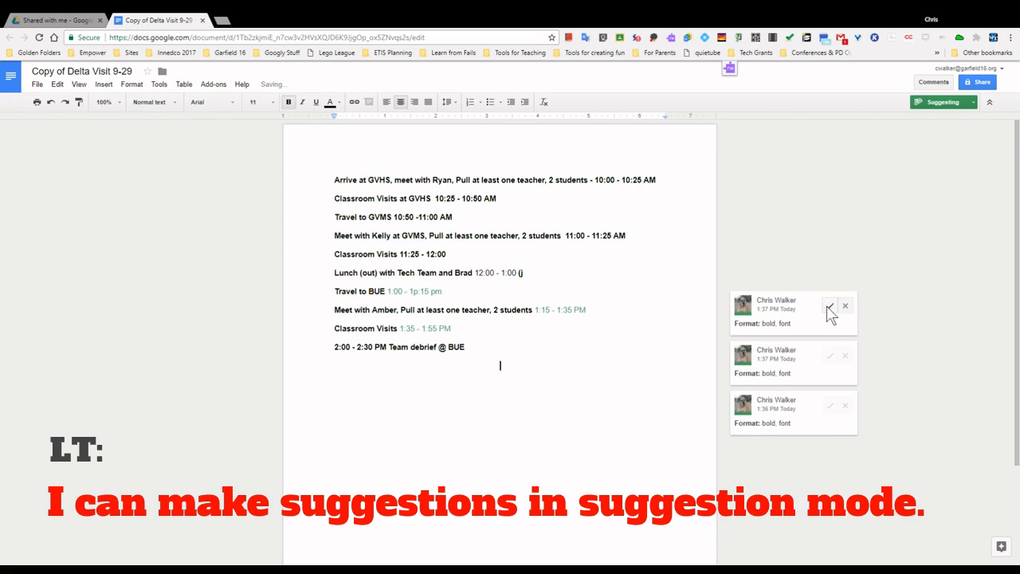
click(832, 304)
click(831, 323)
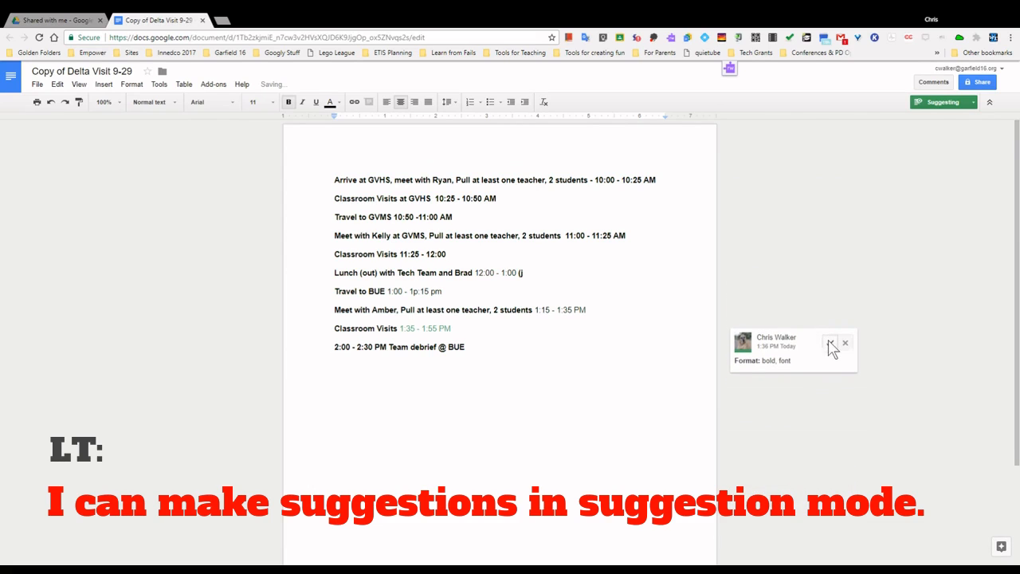
click(833, 341)
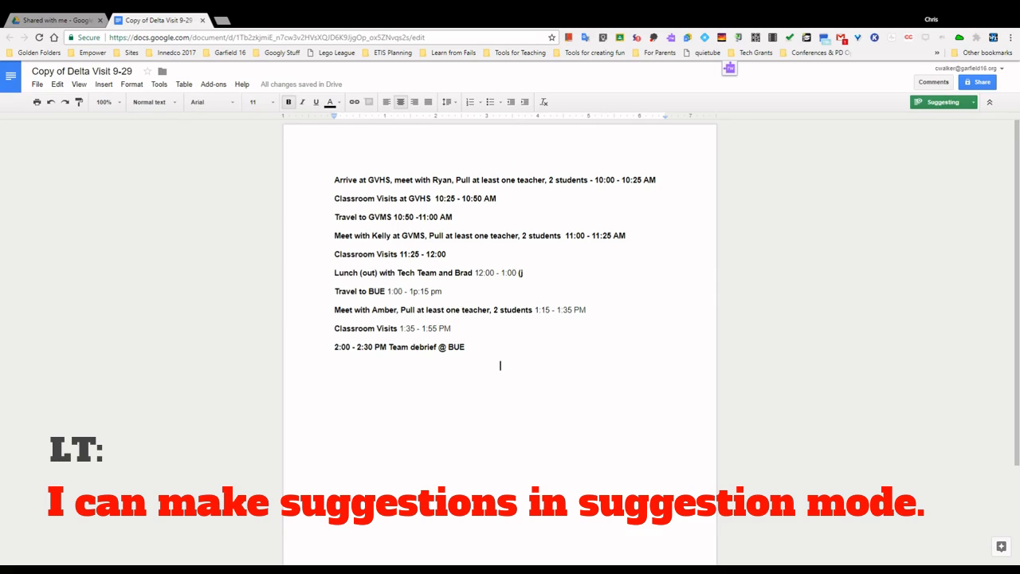
Suggest deleting the stray characters "(j" at the end of the lunch line.
drag(516, 273, 526, 273)
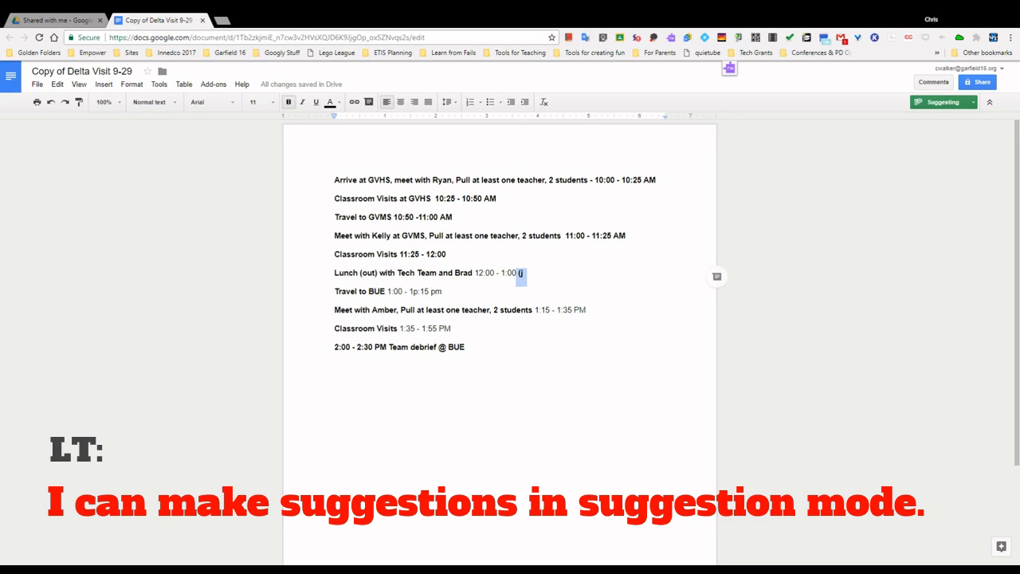
key(BackSpace)
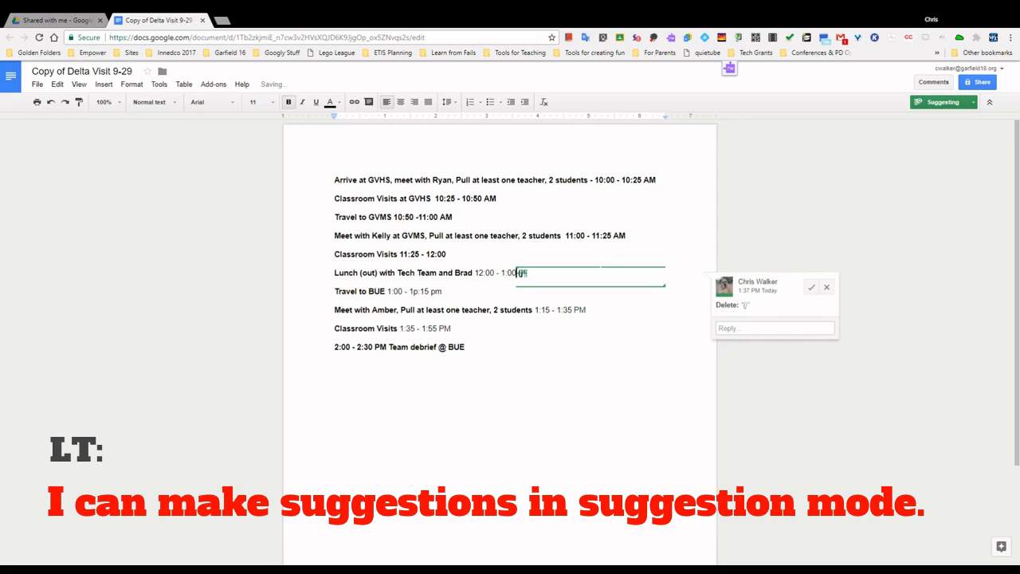